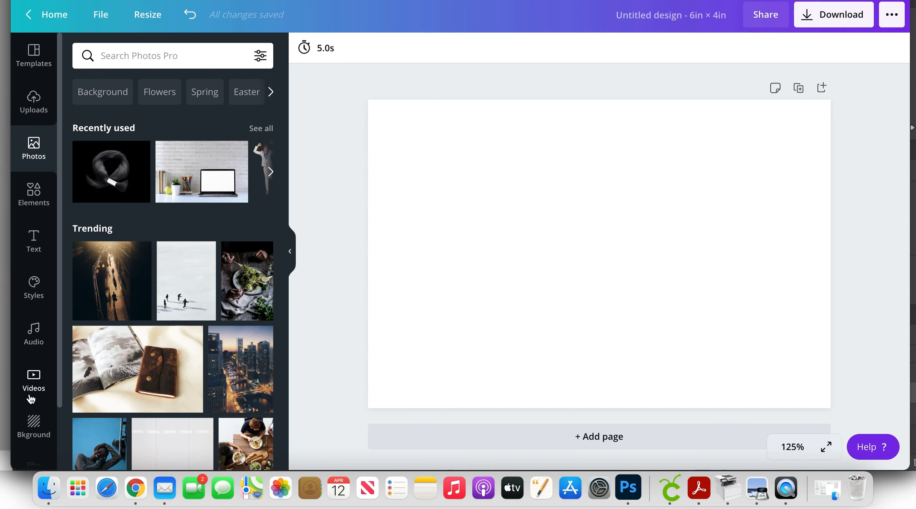
Step: Open the "Nail Images" folder from the saved folders
{"action": "scroll", "coordinate": [31, 398], "scroll_direction": "down", "scroll_amount": 2}
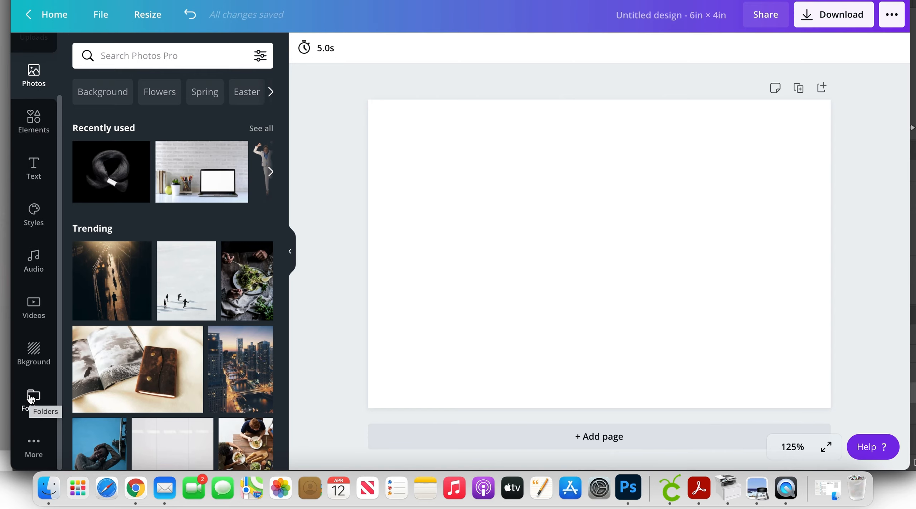
{"action": "scroll", "coordinate": [172, 299], "scroll_direction": "down", "scroll_amount": 20}
{"action": "scroll", "coordinate": [171, 300], "scroll_direction": "up", "scroll_amount": 10}
{"action": "scroll", "coordinate": [171, 299], "scroll_direction": "up", "scroll_amount": 15}
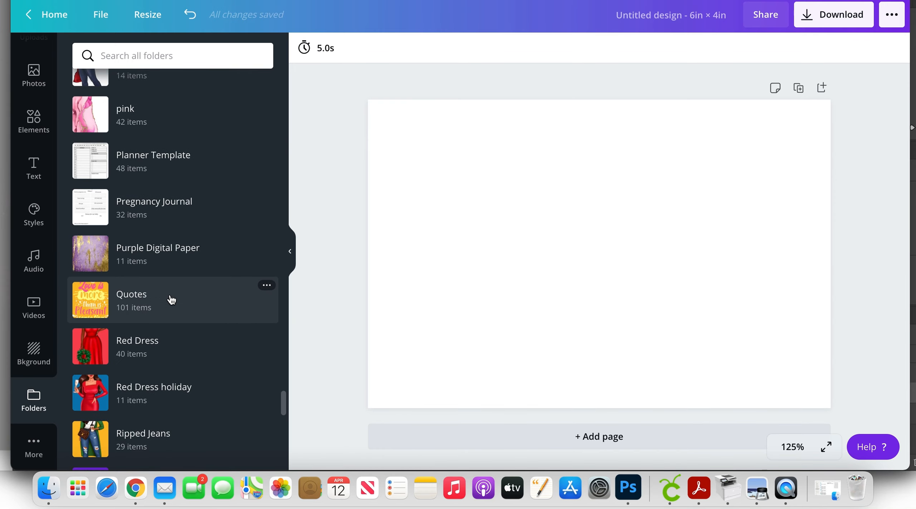
{"action": "scroll", "coordinate": [171, 300], "scroll_direction": "up", "scroll_amount": 5}
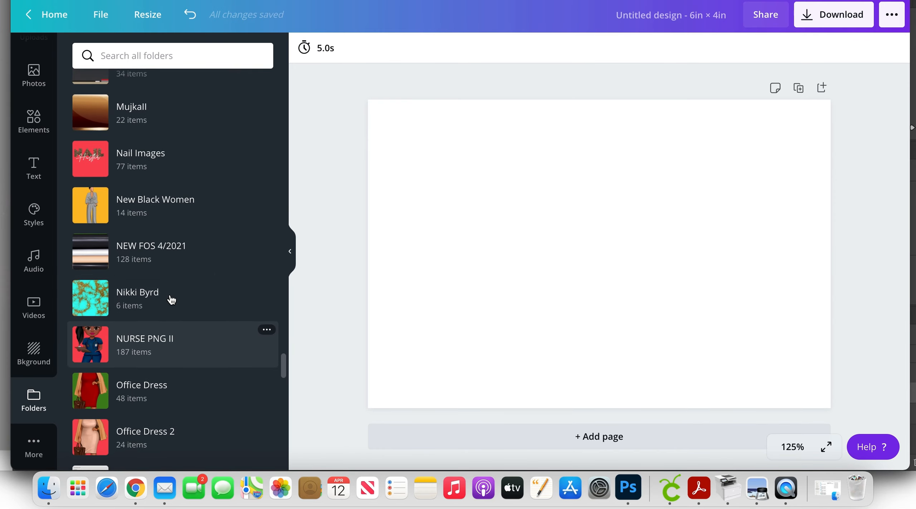
{"action": "left_click", "coordinate": [159, 166]}
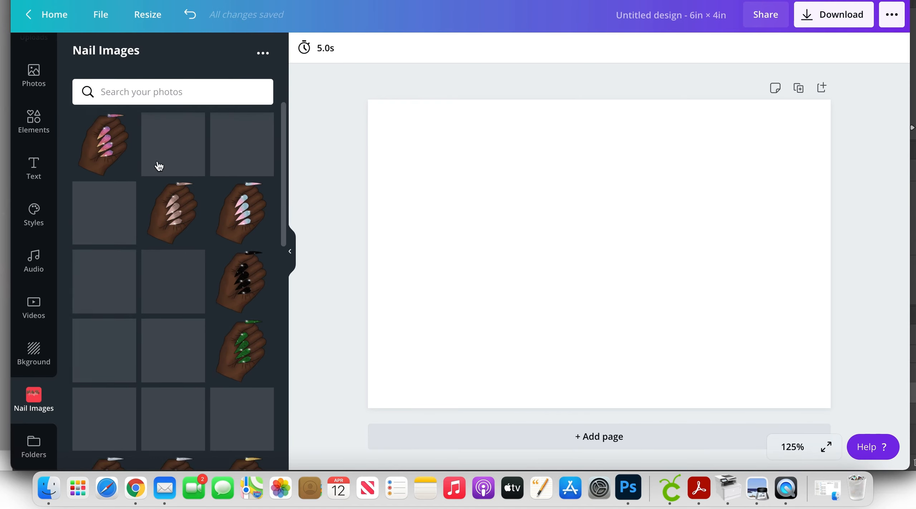
Step: Add the medium-brown hand with pink-purple glitter nails to the card and place it in the card's lower-left corner
{"action": "scroll", "coordinate": [164, 296], "scroll_direction": "down", "scroll_amount": 3}
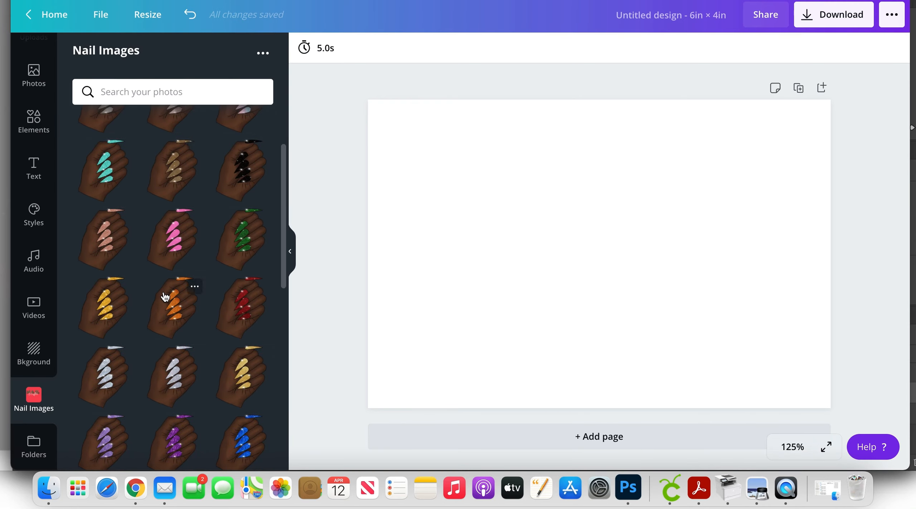
{"action": "scroll", "coordinate": [179, 318], "scroll_direction": "down", "scroll_amount": 7}
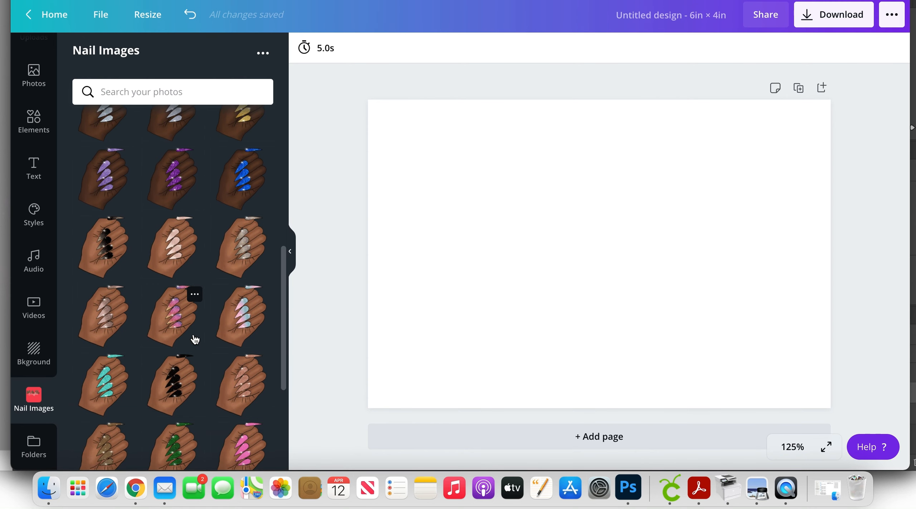
{"action": "scroll", "coordinate": [195, 339], "scroll_direction": "down", "scroll_amount": 5}
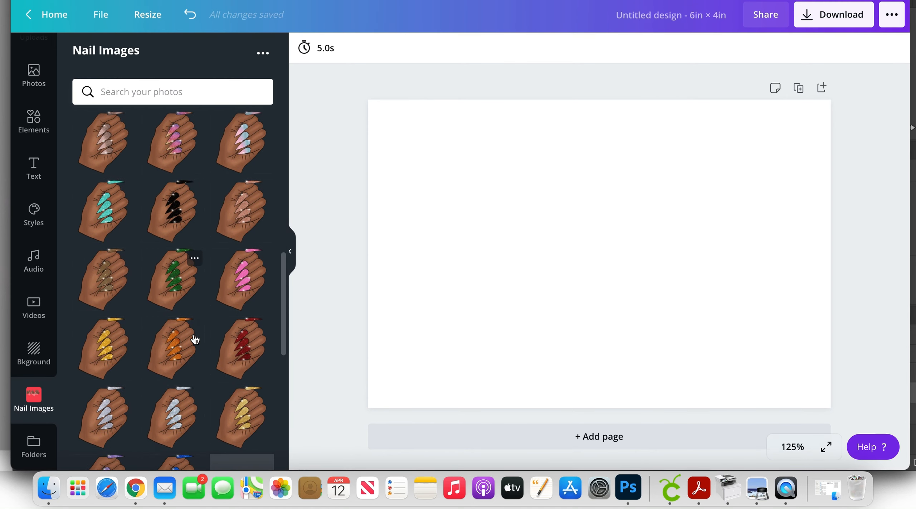
{"action": "scroll", "coordinate": [195, 339], "scroll_direction": "down", "scroll_amount": 4}
{"action": "scroll", "coordinate": [195, 339], "scroll_direction": "down", "scroll_amount": 3}
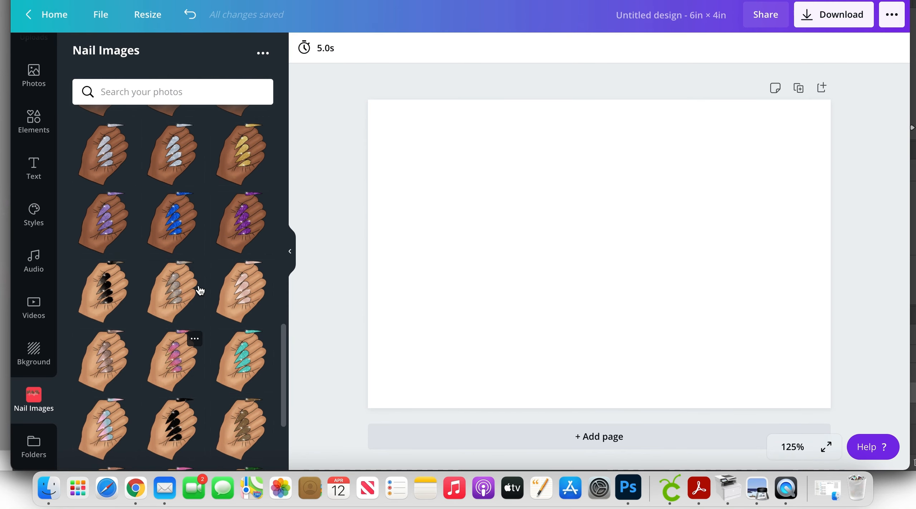
{"action": "scroll", "coordinate": [200, 291], "scroll_direction": "up", "scroll_amount": 7}
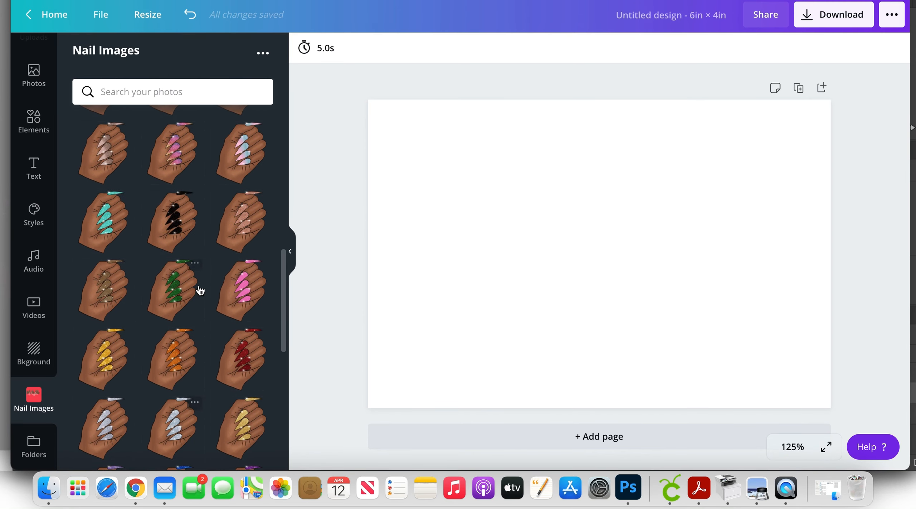
{"action": "scroll", "coordinate": [200, 290], "scroll_direction": "up", "scroll_amount": 2}
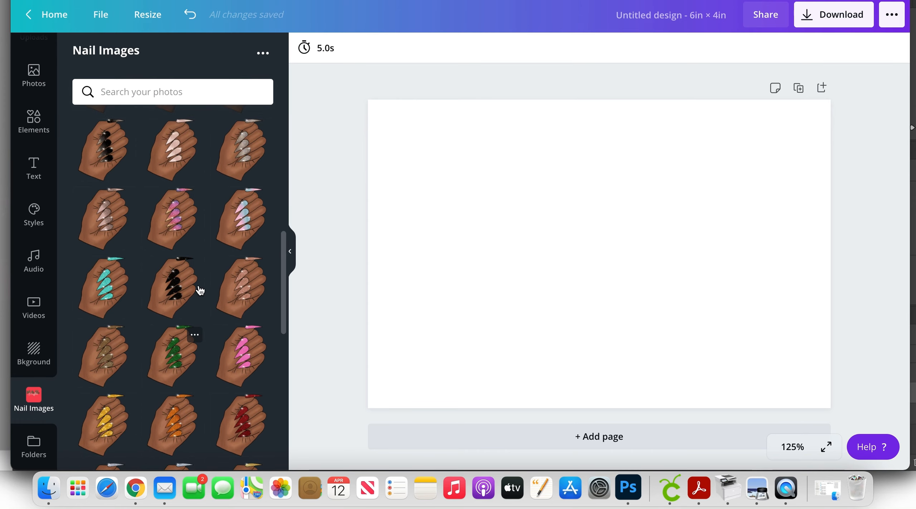
{"action": "scroll", "coordinate": [201, 291], "scroll_direction": "up", "scroll_amount": 3}
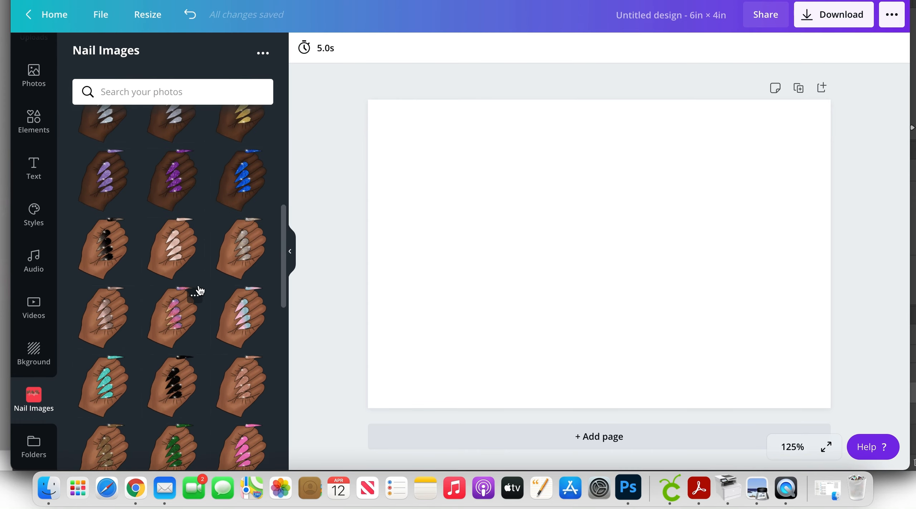
{"action": "scroll", "coordinate": [199, 291], "scroll_direction": "down", "scroll_amount": 1}
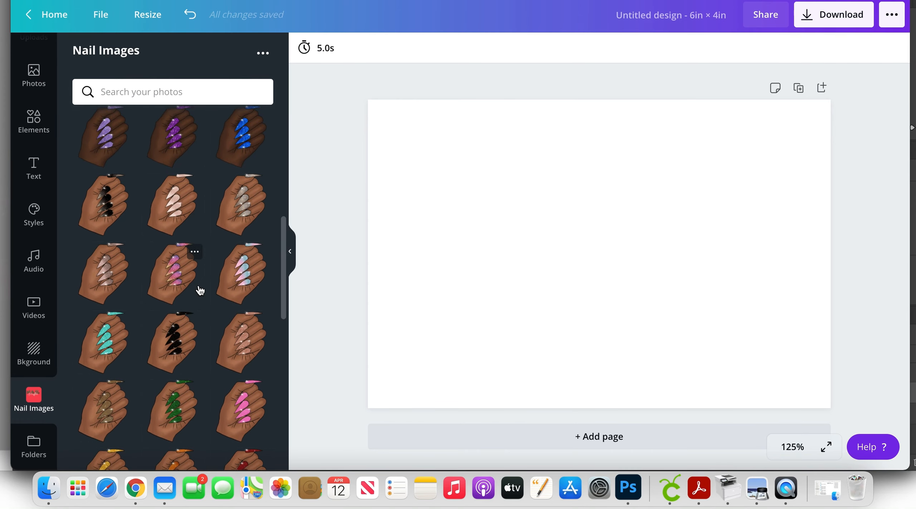
{"action": "left_click", "coordinate": [183, 282]}
{"action": "left_click_drag", "start_coordinate": [587, 233], "coordinate": [414, 326]}
{"action": "left_click", "coordinate": [327, 194]}
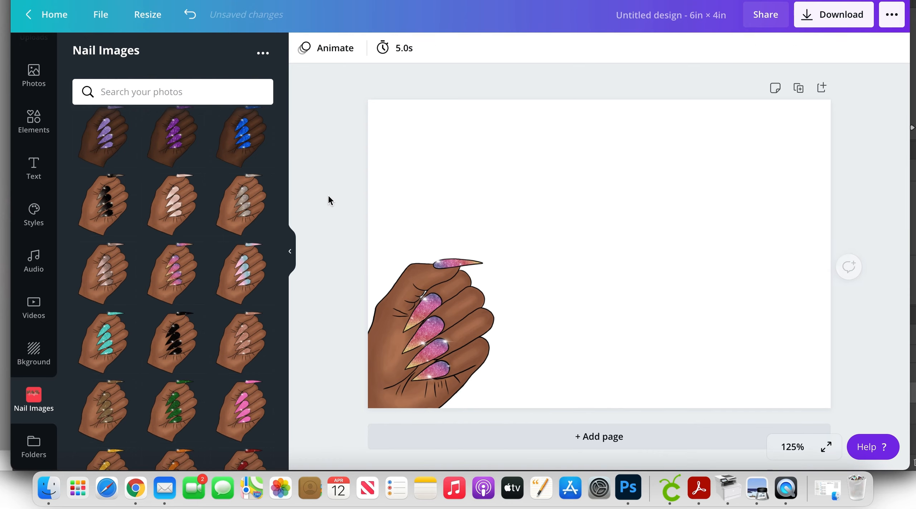
Step: Add the recently used "Sparkle" text style to the card and change its wording to "Thank You"
{"action": "left_click", "coordinate": [35, 174]}
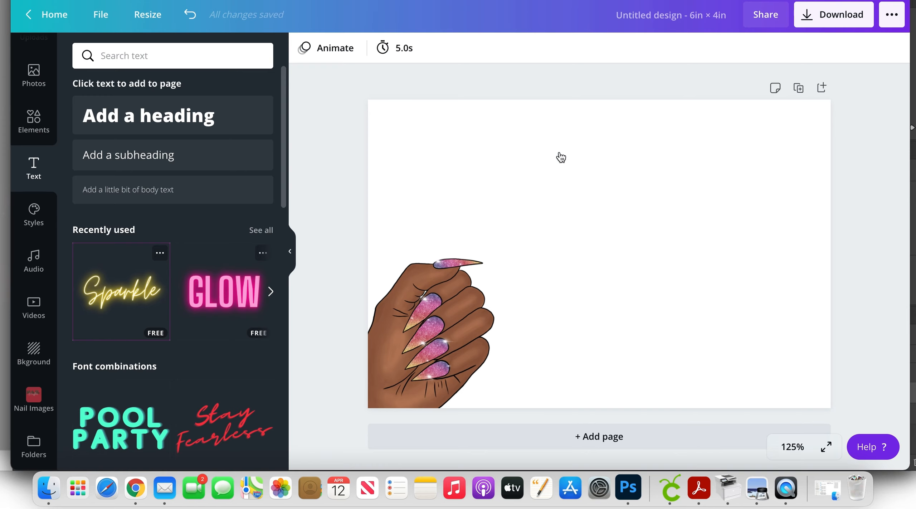
{"action": "left_click", "coordinate": [122, 305]}
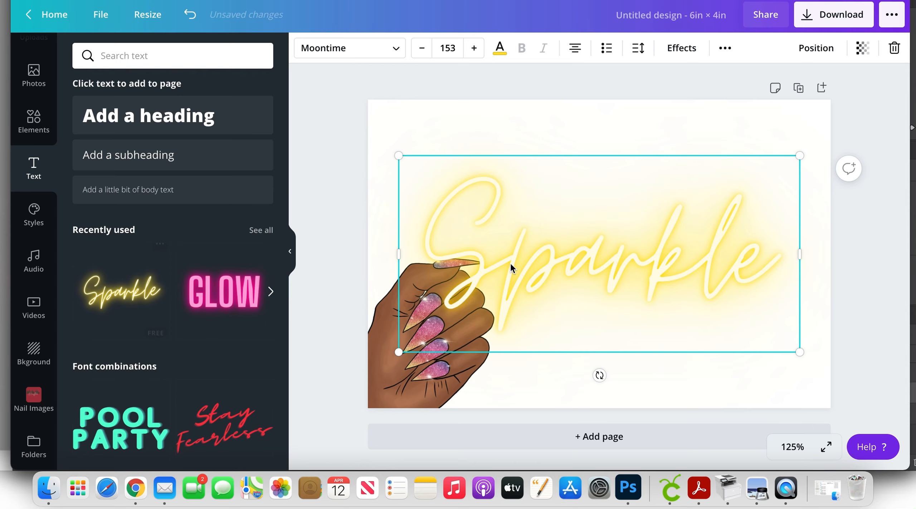
{"action": "type", "text": "Th"}
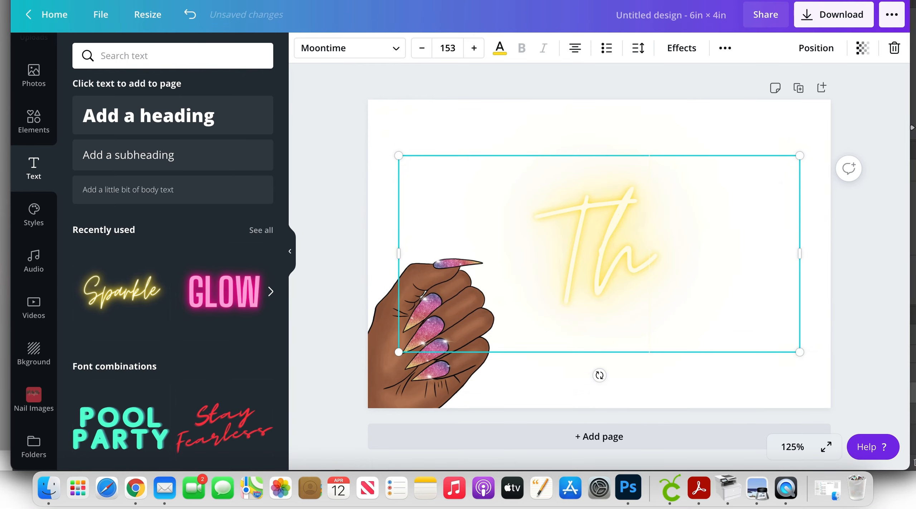
{"action": "type", "text": "ank You"}
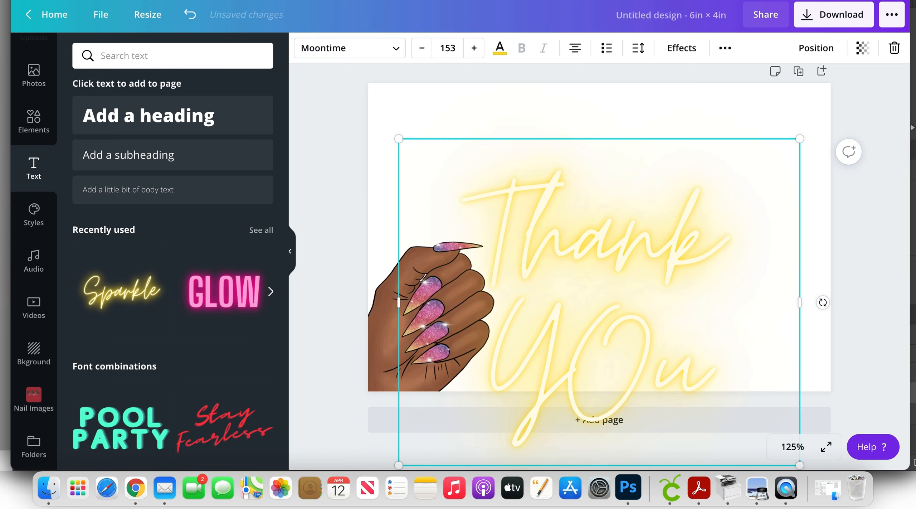
{"action": "left_click", "coordinate": [642, 261]}
{"action": "key", "text": "BackSpace"}
{"action": "type", "text": "0"}
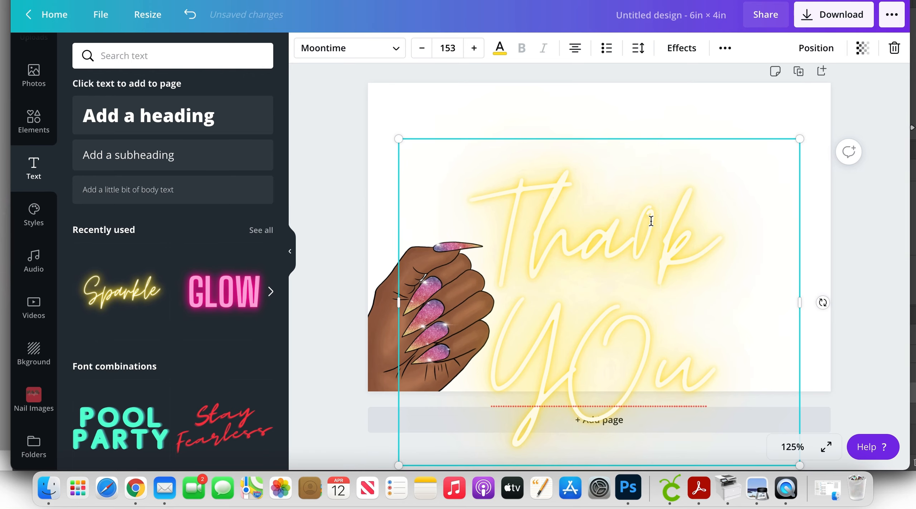
{"action": "key", "text": "BackSpace"}
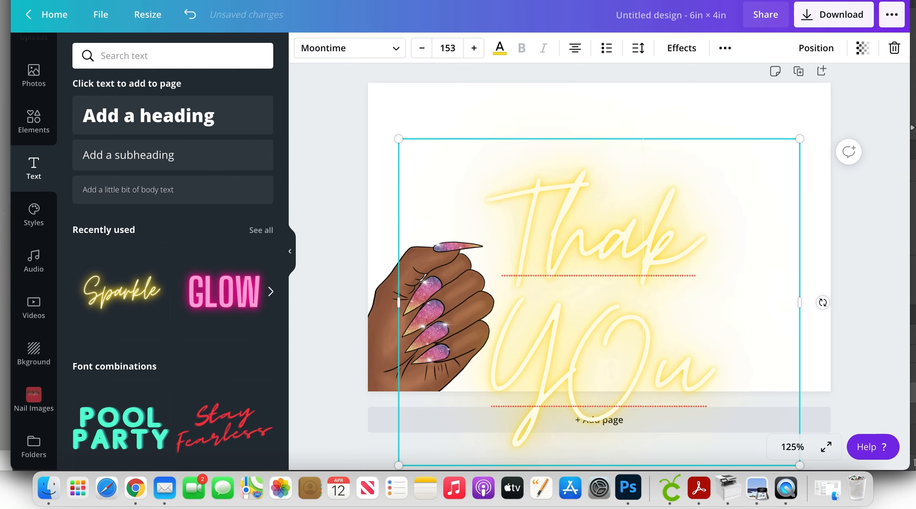
{"action": "type", "text": "n"}
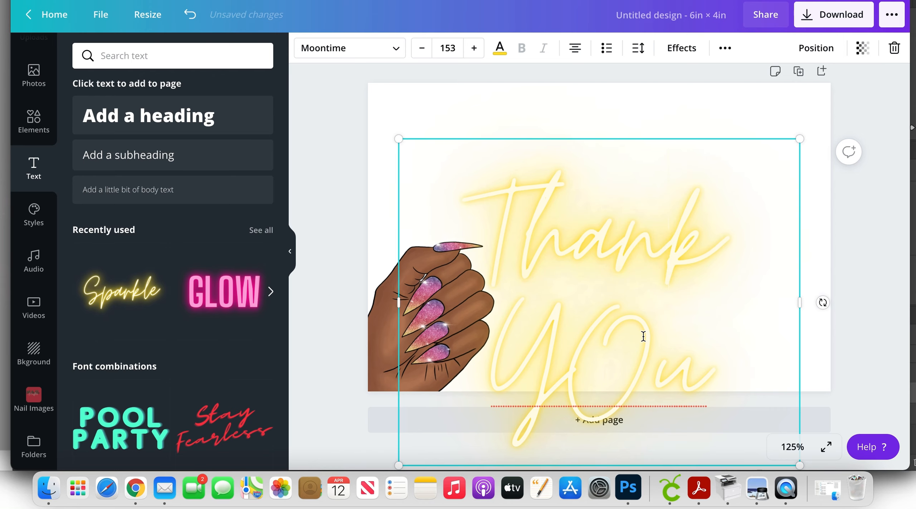
{"action": "double_click", "coordinate": [663, 356]}
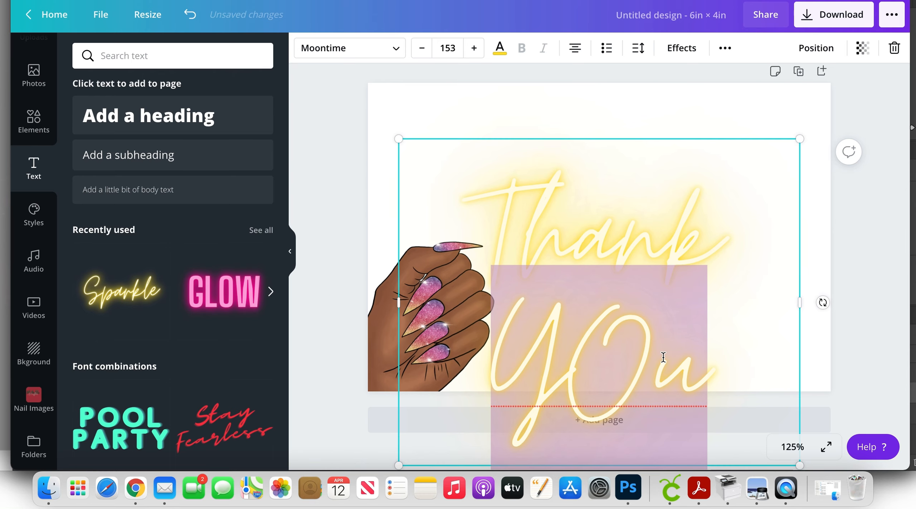
{"action": "type", "text": "You"}
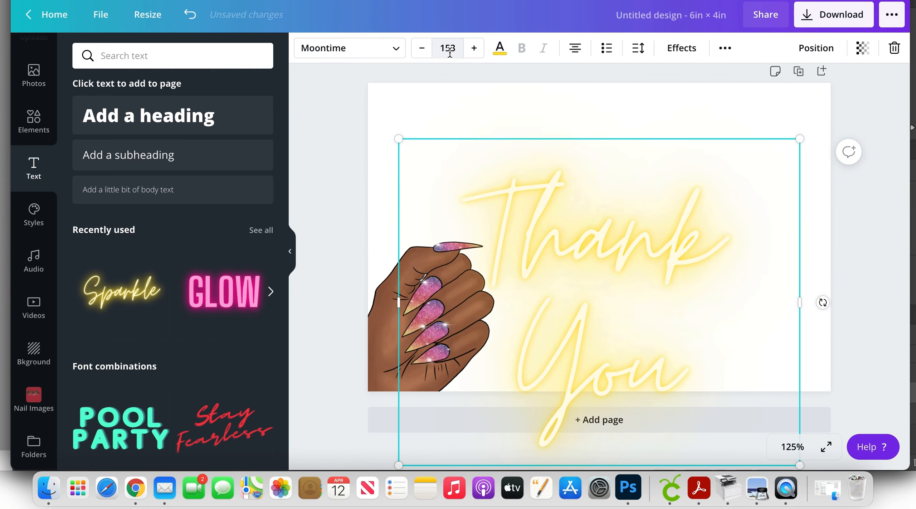
Step: Set the font size of the "Thank You" text to 90
{"action": "left_click", "coordinate": [434, 51]}
{"action": "type", "text": "146"}
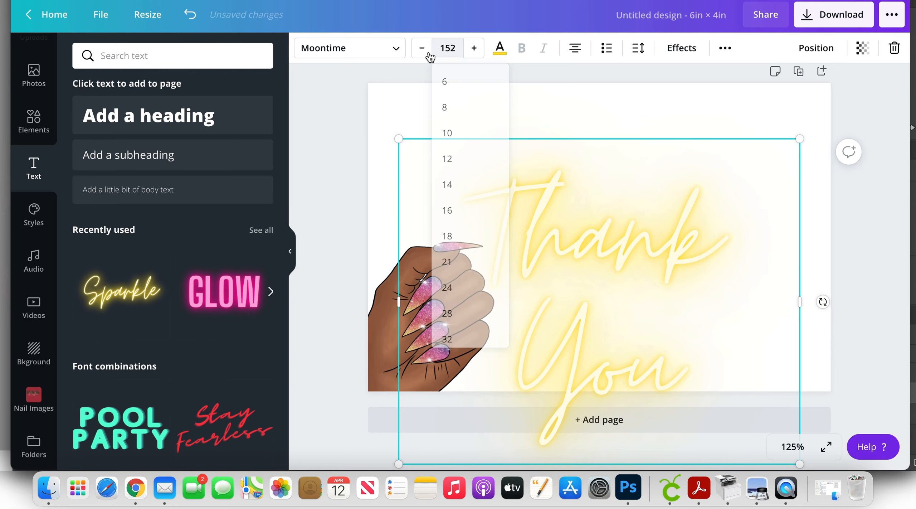
{"action": "key", "text": "Return"}
{"action": "left_click", "coordinate": [429, 54]}
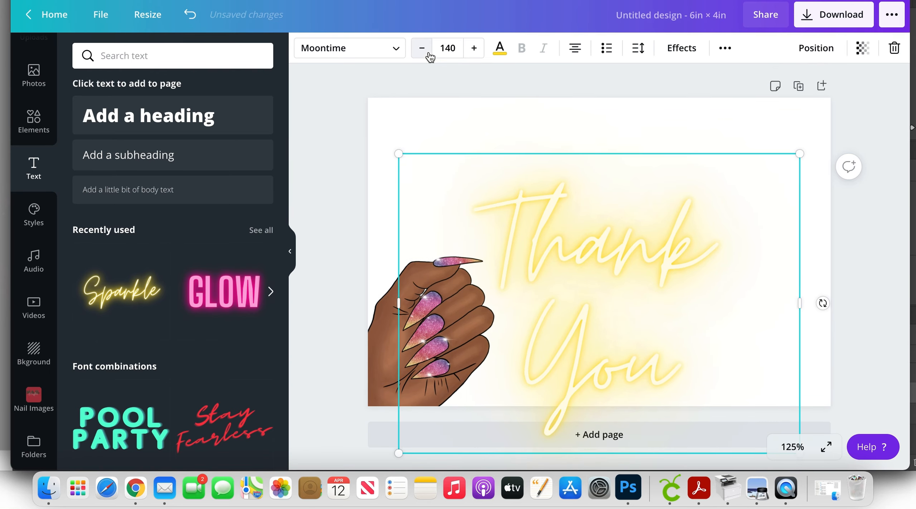
{"action": "left_click", "coordinate": [428, 54]}
{"action": "left_click", "coordinate": [429, 53]}
{"action": "left_click", "coordinate": [428, 54]}
{"action": "left_click", "coordinate": [447, 48]}
{"action": "double_click", "coordinate": [446, 48]}
{"action": "type", "text": "90"}
{"action": "key", "text": "Return"}
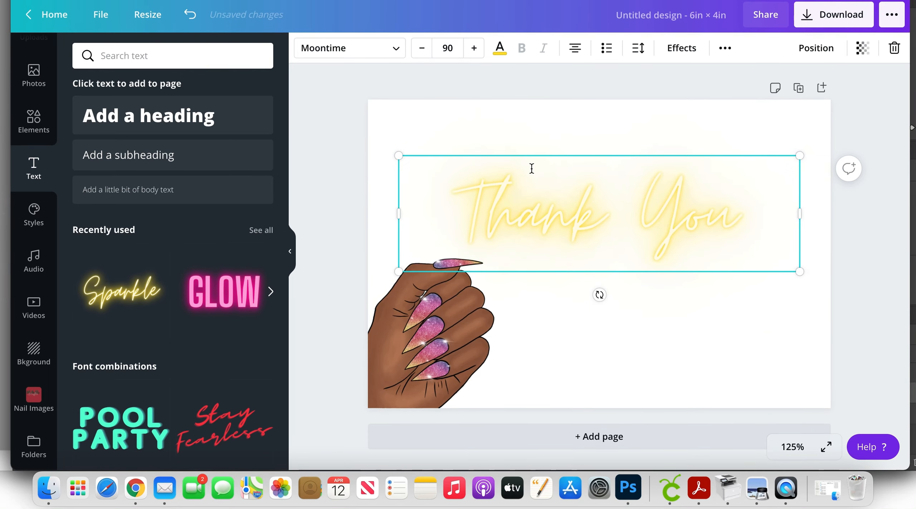
Step: Make the "Thank You" text plain black with the effect set to None, and move it up to the card's top edge
{"action": "left_click", "coordinate": [500, 54]}
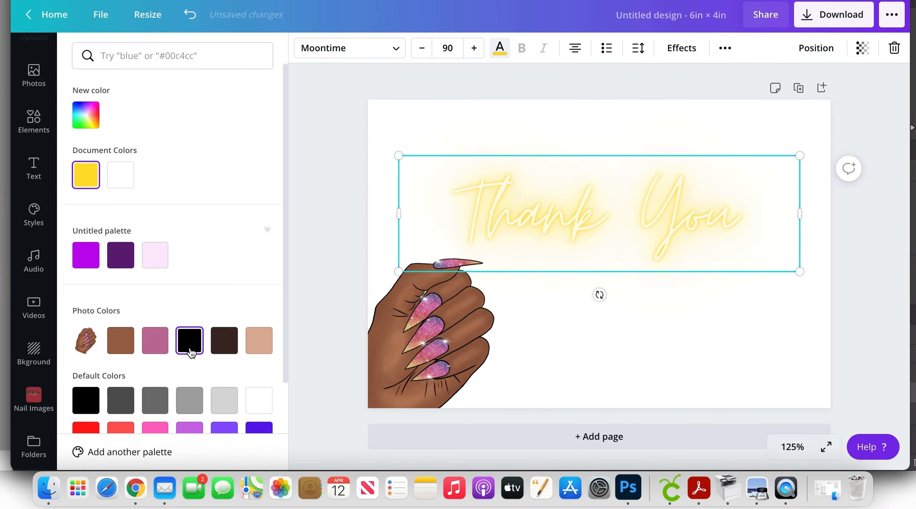
{"action": "left_click", "coordinate": [191, 354]}
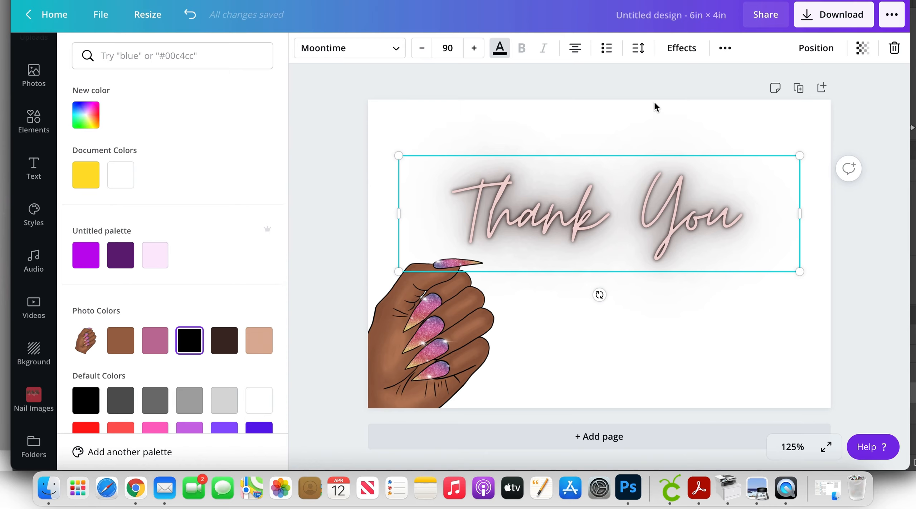
{"action": "left_click", "coordinate": [681, 57]}
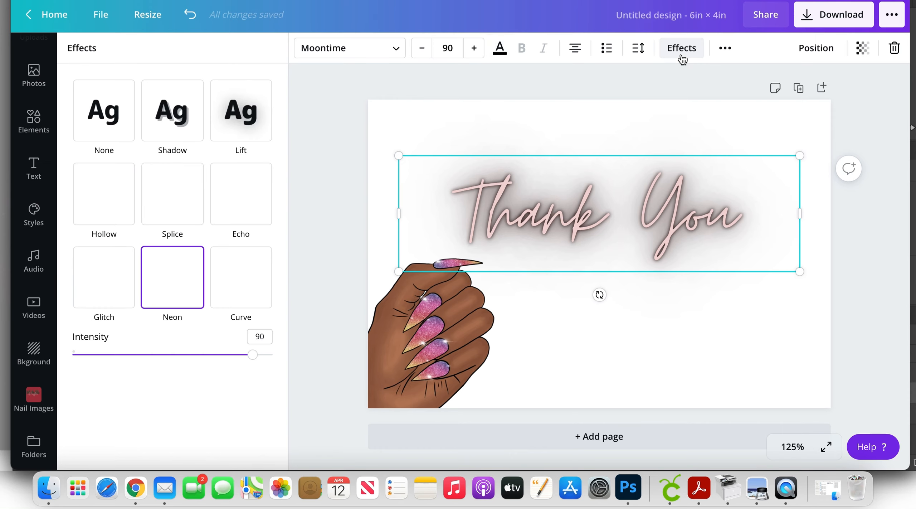
{"action": "left_click", "coordinate": [91, 111]}
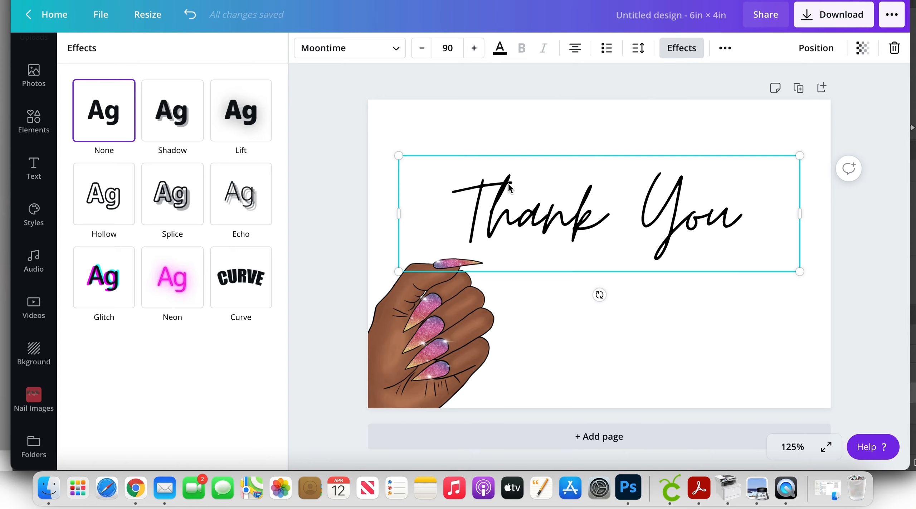
{"action": "left_click_drag", "start_coordinate": [578, 175], "coordinate": [578, 123]}
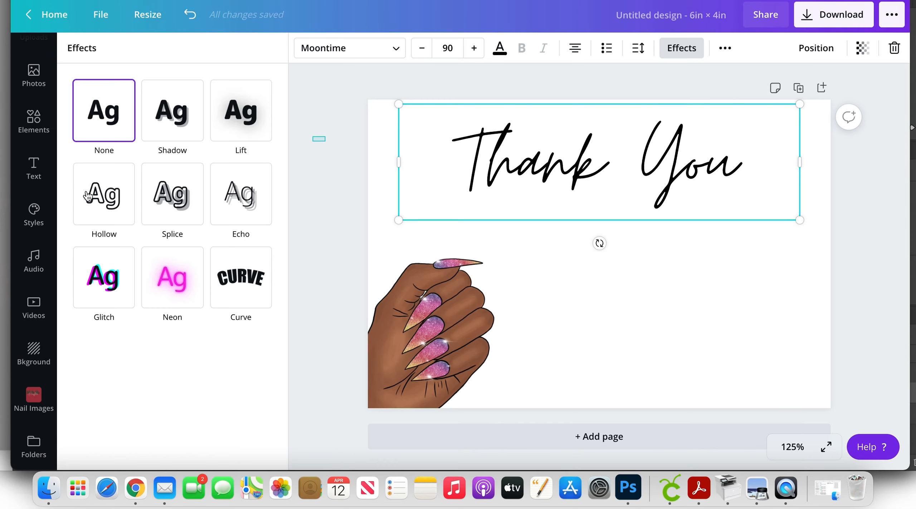
Step: Add the recently used "GLOW" text style to the card and set its font size to 80
{"action": "left_click", "coordinate": [33, 167]}
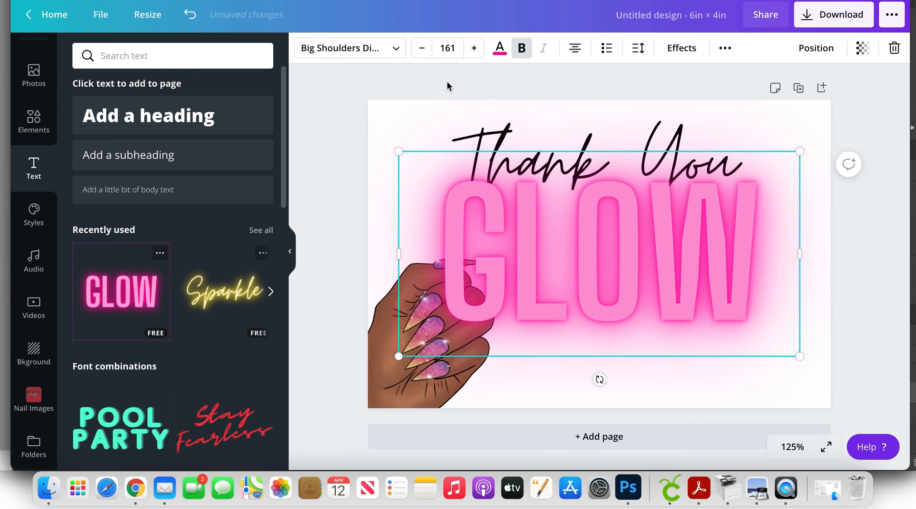
{"action": "left_click", "coordinate": [445, 48]}
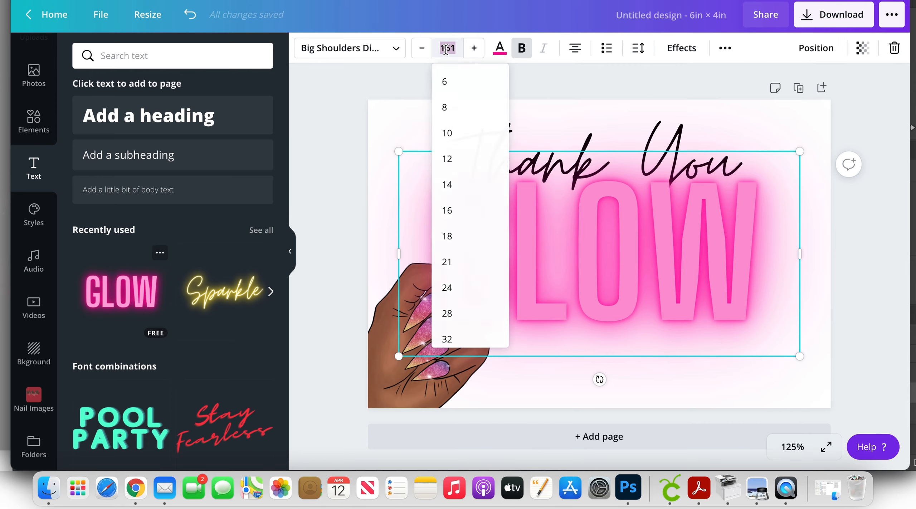
{"action": "type", "text": "80"}
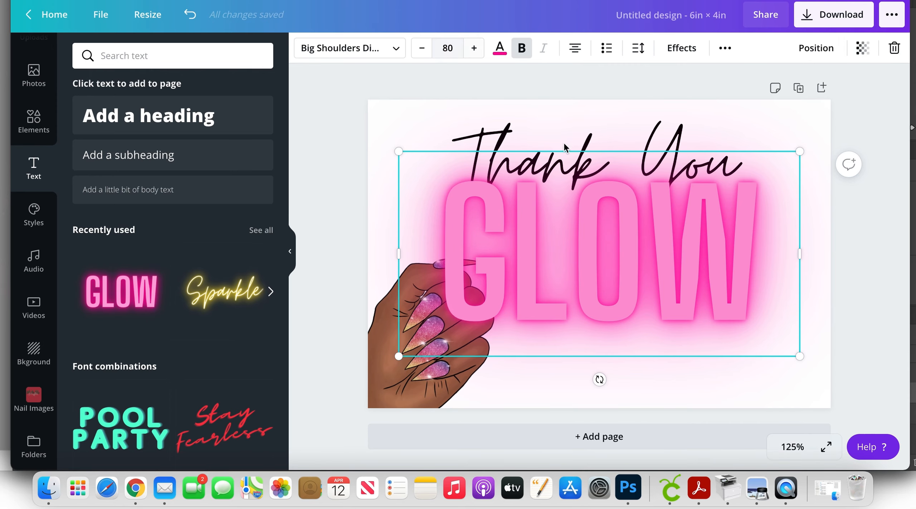
{"action": "key", "text": "Return"}
Step: Change the wording of the "GLOW" text to "FOR YOUR PURCHASE"
{"action": "double_click", "coordinate": [624, 216]}
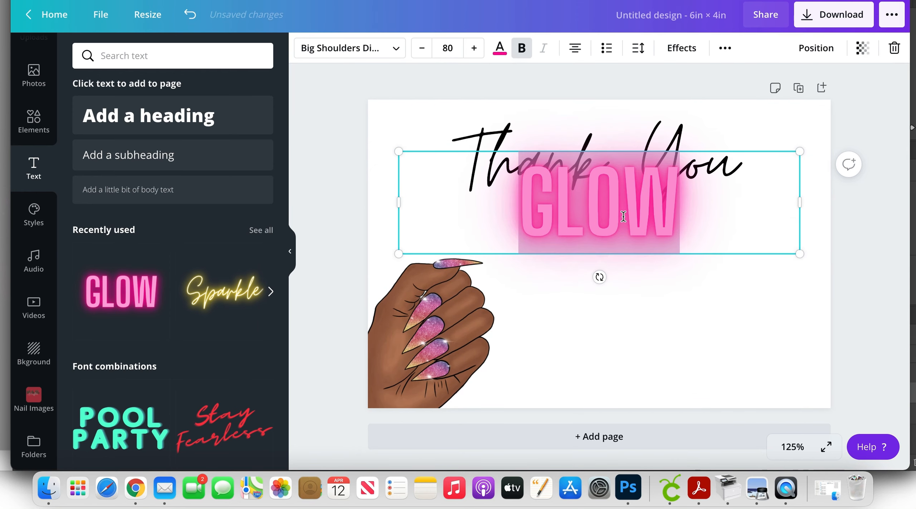
{"action": "type", "text": "FOR YOU"}
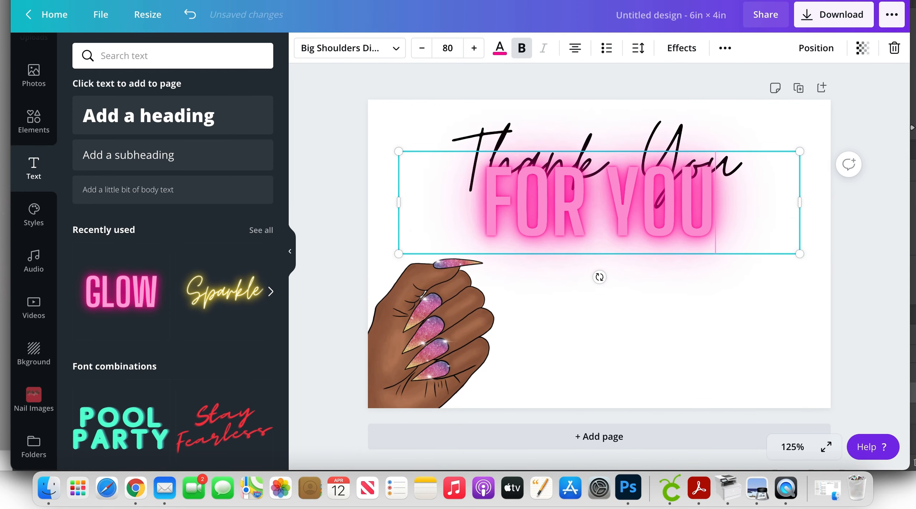
{"action": "type", "text": "R PURCHASE"}
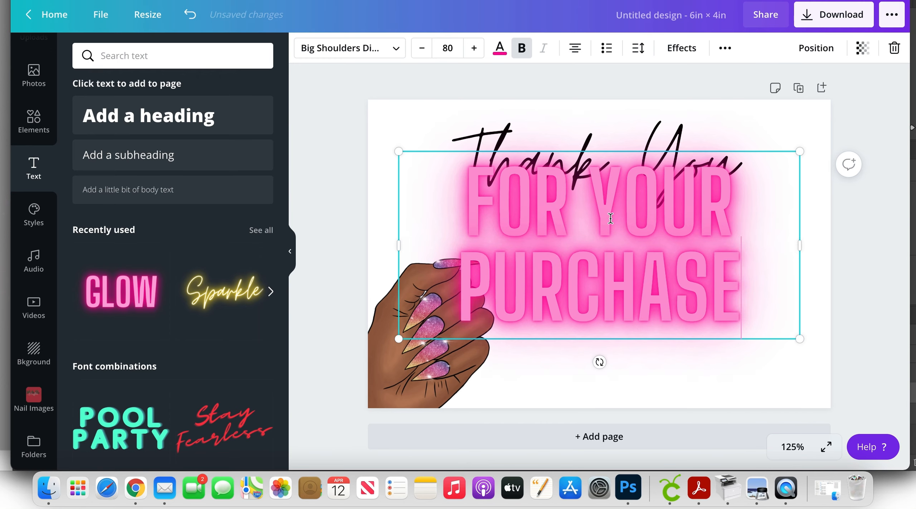
Step: Reduce the font size of the "FOR YOUR PURCHASE" text to 34 so it fits on one line
{"action": "left_click", "coordinate": [420, 55]}
{"action": "left_click", "coordinate": [420, 56]}
{"action": "left_click", "coordinate": [421, 56]}
{"action": "left_click", "coordinate": [420, 56]}
{"action": "left_click", "coordinate": [420, 55]}
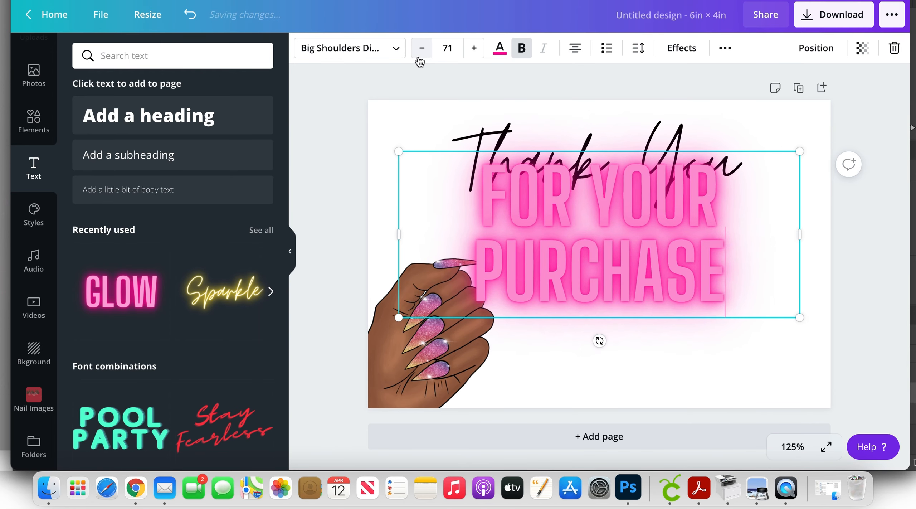
{"action": "left_click", "coordinate": [421, 56]}
{"action": "left_click", "coordinate": [420, 57]}
{"action": "left_click", "coordinate": [420, 57]}
{"action": "left_click", "coordinate": [421, 58]}
{"action": "left_click", "coordinate": [420, 57]}
{"action": "left_click", "coordinate": [420, 58]}
{"action": "left_click", "coordinate": [420, 57]}
{"action": "left_click", "coordinate": [421, 58]}
{"action": "left_click", "coordinate": [421, 57]}
{"action": "left_click", "coordinate": [420, 48]}
{"action": "left_click", "coordinate": [421, 48]}
{"action": "left_click", "coordinate": [421, 48]}
{"action": "left_click", "coordinate": [421, 48]}
{"action": "left_click", "coordinate": [420, 48]}
{"action": "left_click", "coordinate": [421, 48]}
{"action": "left_click", "coordinate": [421, 48]}
{"action": "left_click", "coordinate": [421, 47]}
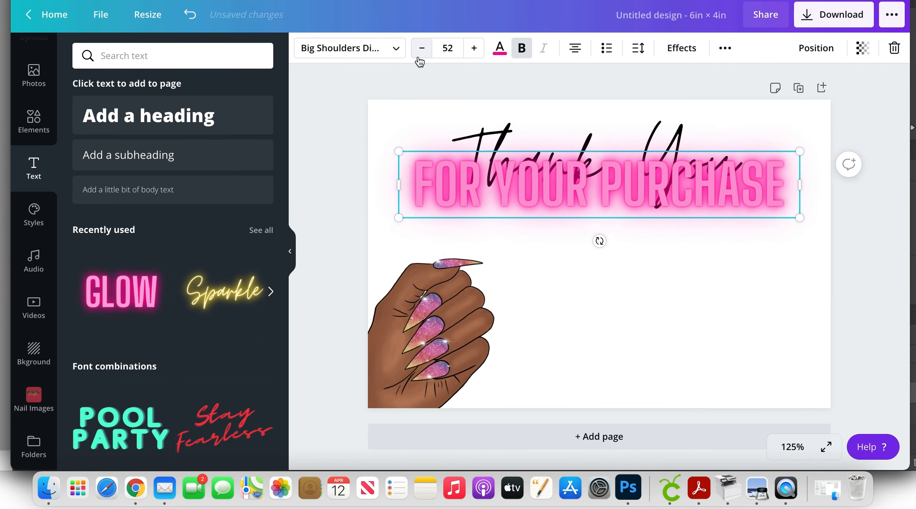
{"action": "left_click", "coordinate": [419, 60]}
{"action": "left_click", "coordinate": [419, 59]}
{"action": "left_click", "coordinate": [419, 59]}
{"action": "left_click", "coordinate": [419, 59]}
{"action": "left_click", "coordinate": [420, 59]}
{"action": "left_click", "coordinate": [419, 59]}
{"action": "left_click", "coordinate": [419, 59]}
{"action": "left_click", "coordinate": [419, 59]}
{"action": "left_click", "coordinate": [419, 59]}
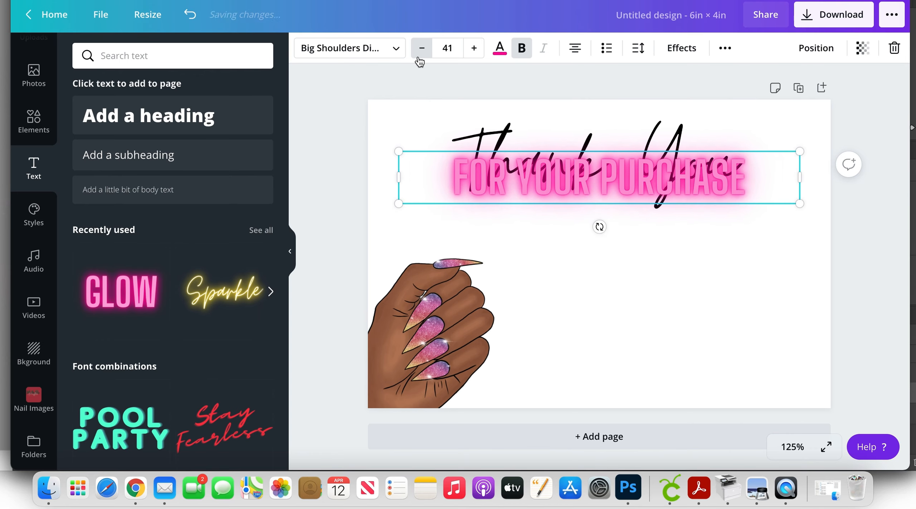
{"action": "left_click", "coordinate": [420, 59]}
{"action": "left_click", "coordinate": [419, 59]}
{"action": "left_click", "coordinate": [420, 59]}
{"action": "left_click", "coordinate": [420, 59]}
{"action": "left_click", "coordinate": [419, 59]}
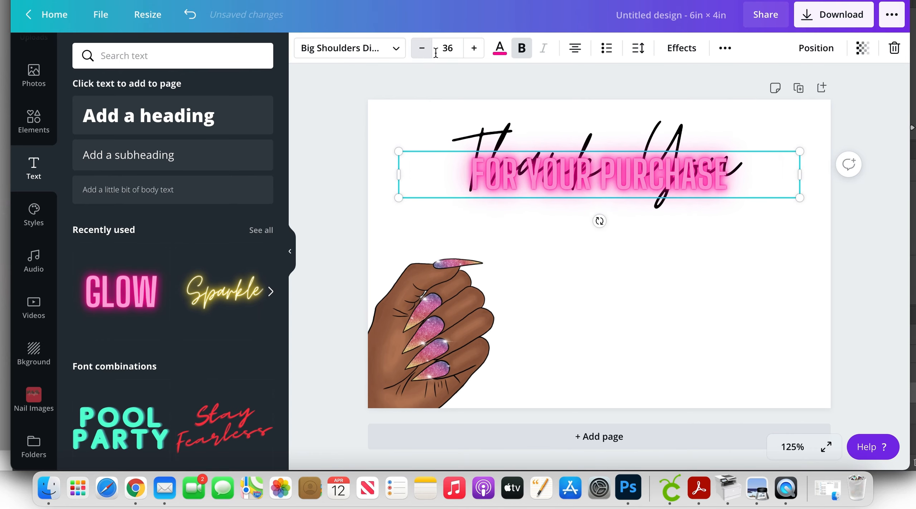
{"action": "left_click", "coordinate": [419, 59]}
{"action": "left_click", "coordinate": [420, 59]}
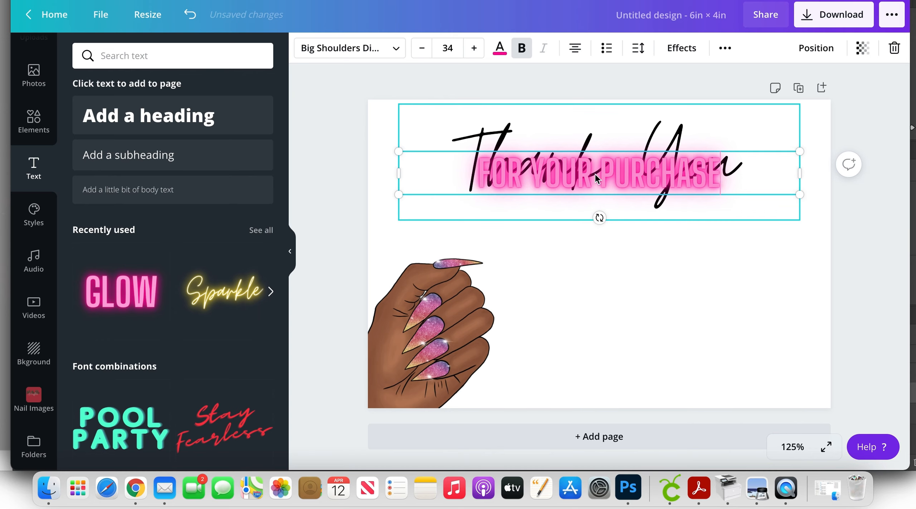
Step: Move "FOR YOUR PURCHASE" down beneath "Thank You" and set its text effect to None
{"action": "mouse_move", "coordinate": [606, 194]}
{"action": "left_mouse_down"}
{"action": "mouse_move", "coordinate": [673, 256]}
{"action": "mouse_move", "coordinate": [604, 212]}
{"action": "mouse_move", "coordinate": [604, 194]}
{"action": "left_mouse_up"}
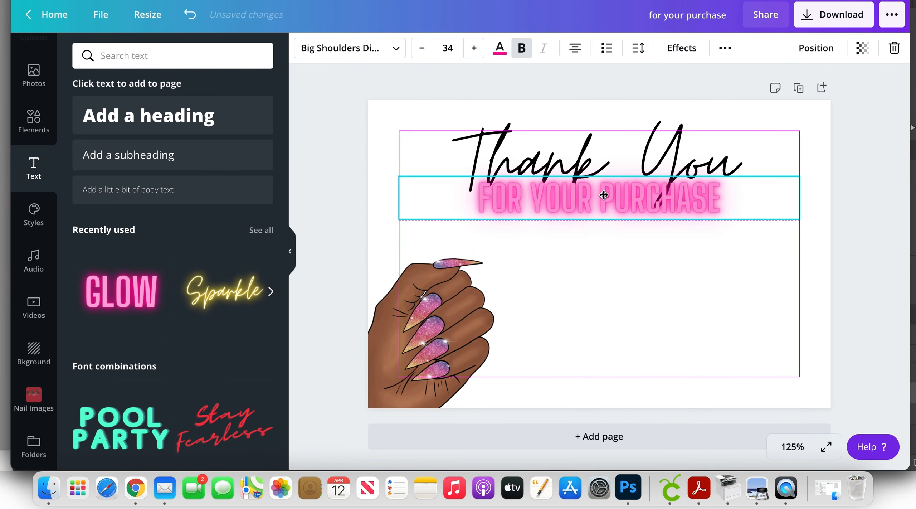
{"action": "left_click", "coordinate": [679, 48]}
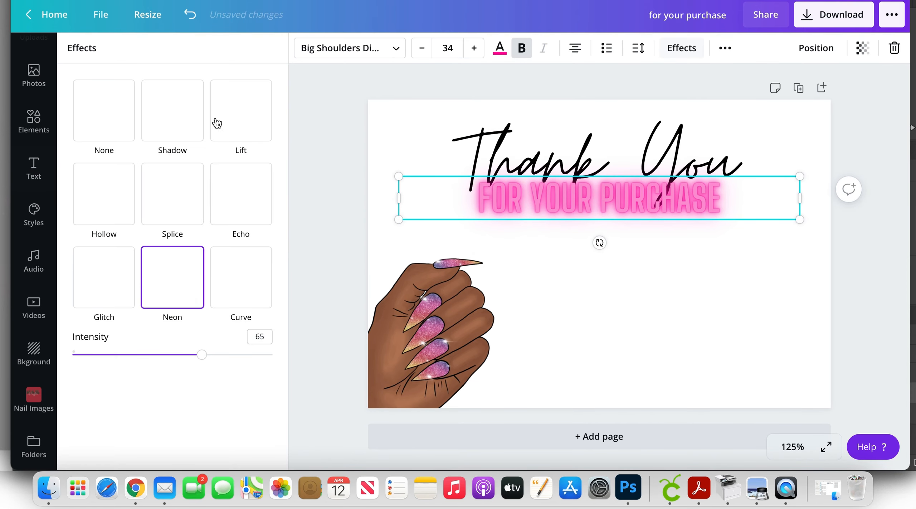
{"action": "left_click", "coordinate": [104, 110]}
{"action": "left_click", "coordinate": [434, 129]}
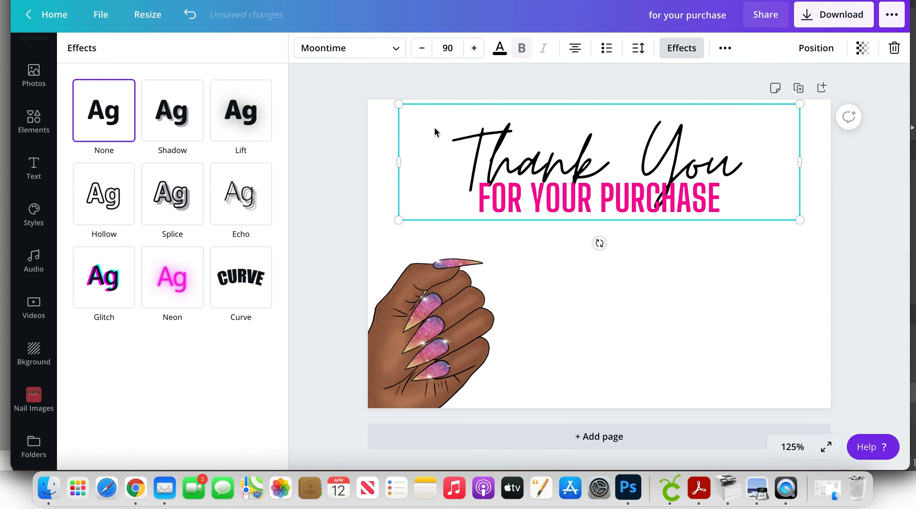
Step: Try the mauve photo color on the "FOR YOUR PURCHASE" text and return it to the bright pink document color
{"action": "left_click", "coordinate": [572, 196]}
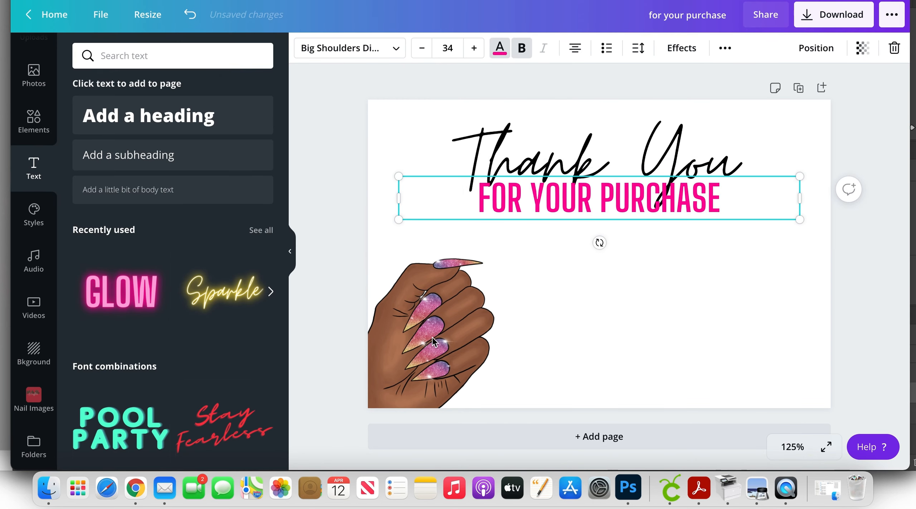
{"action": "left_click", "coordinate": [155, 341]}
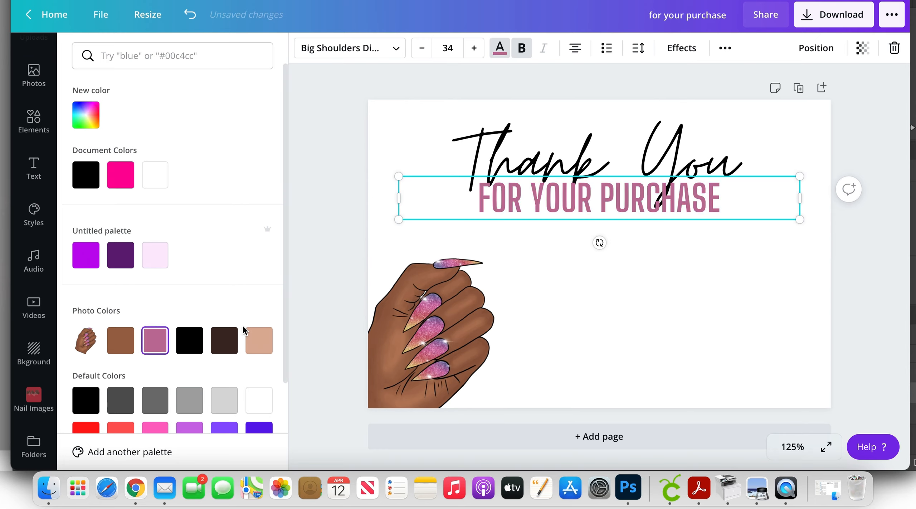
{"action": "scroll", "coordinate": [195, 323], "scroll_direction": "down", "scroll_amount": 3}
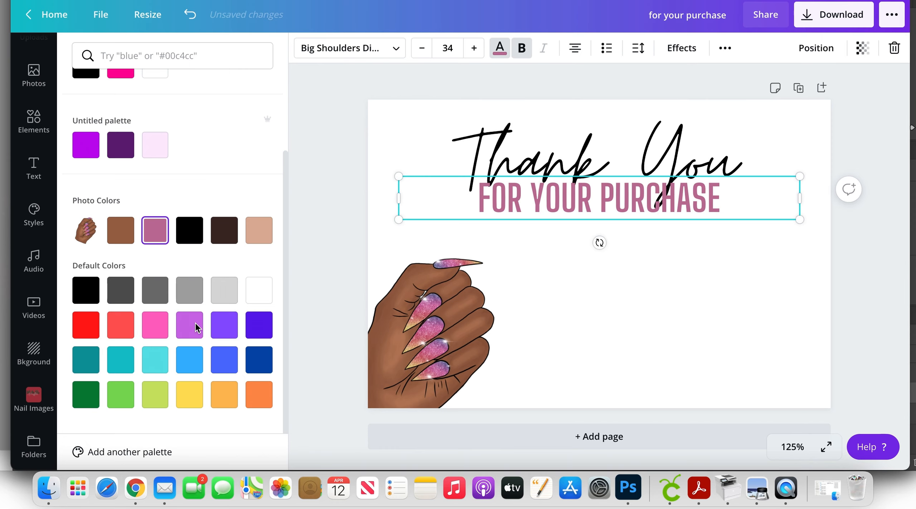
{"action": "scroll", "coordinate": [195, 322], "scroll_direction": "up", "scroll_amount": 3}
{"action": "left_click", "coordinate": [120, 175]}
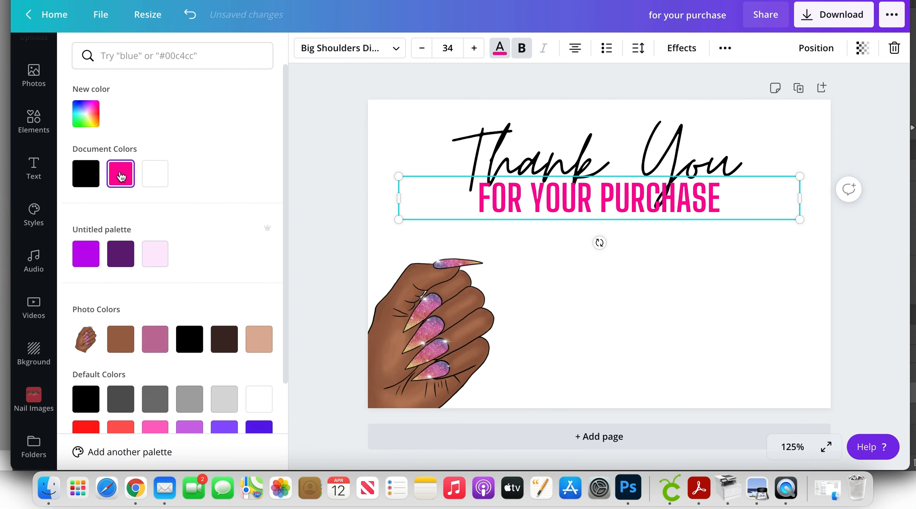
Step: Bring the "Thank You" text forward so it sits in front of "FOR YOUR PURCHASE"
{"action": "left_click", "coordinate": [566, 126]}
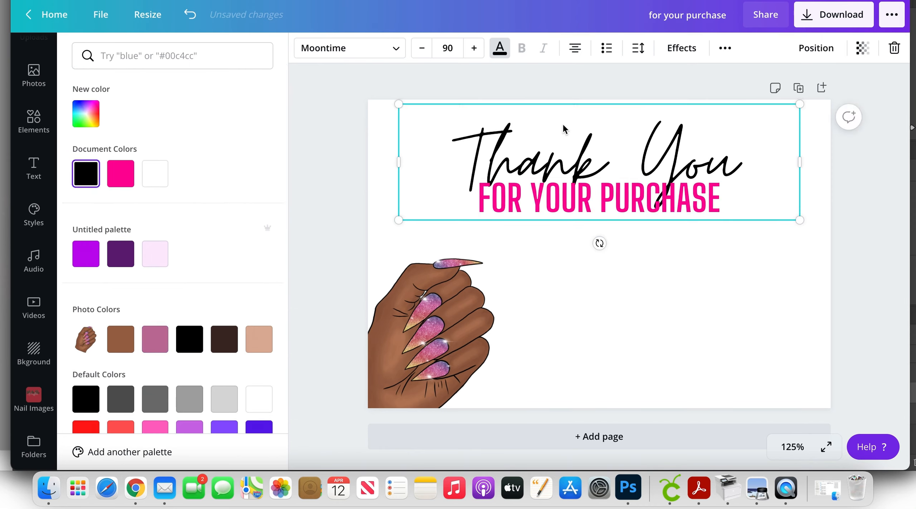
{"action": "left_click", "coordinate": [818, 48]}
{"action": "left_click", "coordinate": [660, 86]}
{"action": "left_click", "coordinate": [865, 308]}
Step: Move the "Thank You" text up, scale it down to about size 82.5, and shift it back toward the card's center
{"action": "left_click_drag", "start_coordinate": [681, 144], "coordinate": [680, 146]}
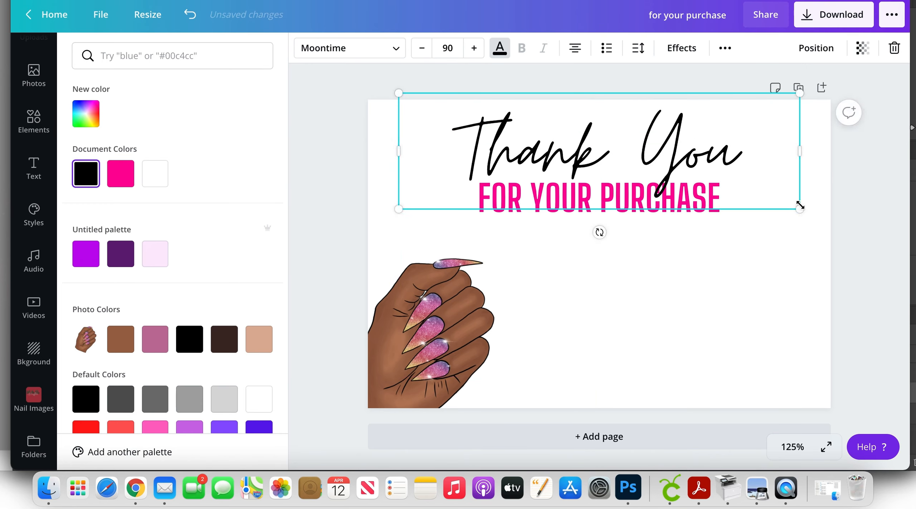
{"action": "left_click_drag", "start_coordinate": [771, 183], "coordinate": [770, 183]}
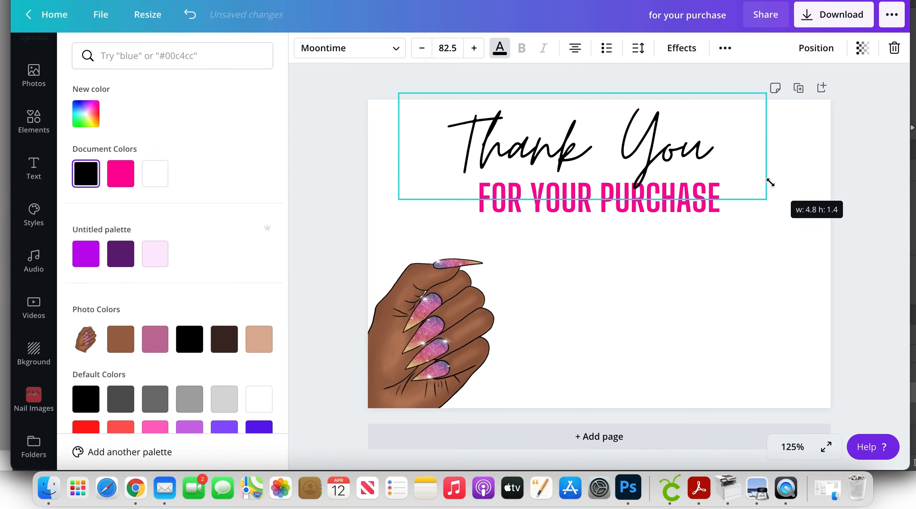
{"action": "left_click_drag", "start_coordinate": [648, 151], "coordinate": [657, 151]}
{"action": "left_click", "coordinate": [850, 232]}
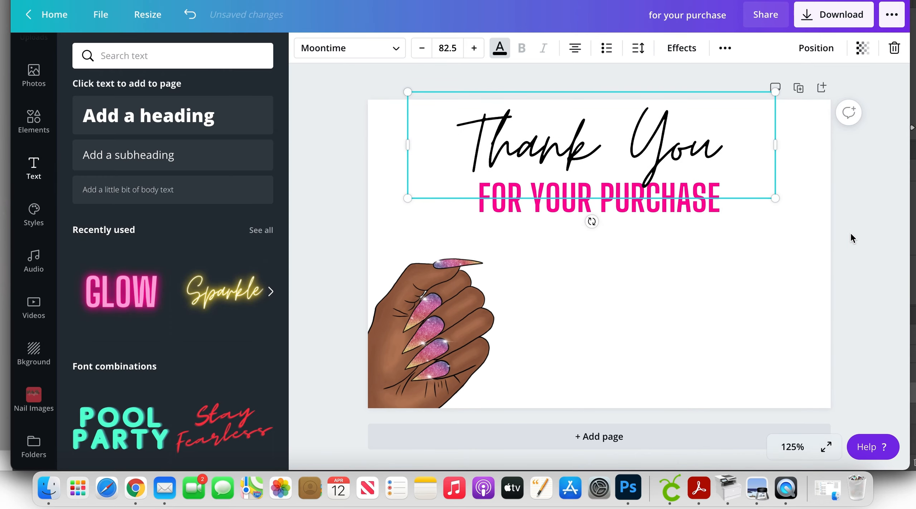
{"action": "left_click", "coordinate": [853, 234]}
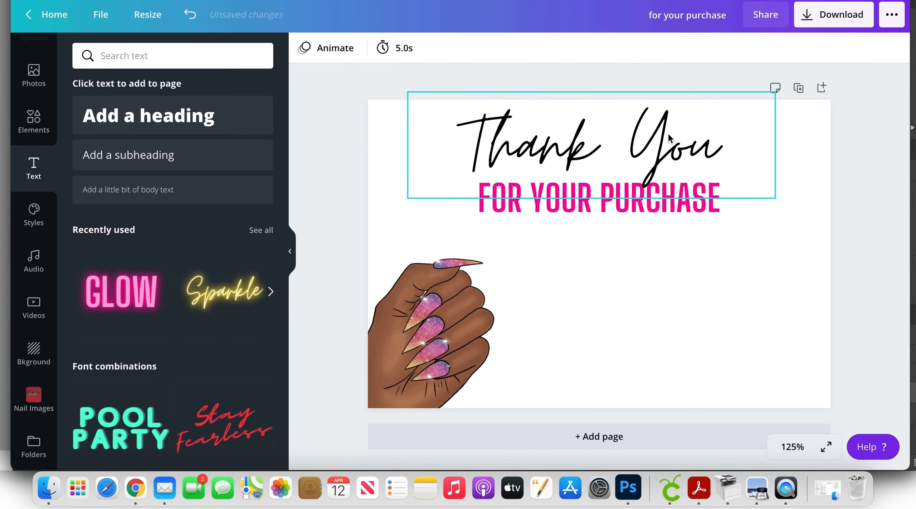
Step: Scale the "Thank You" text to about size 77.1 and position it centered just above "FOR YOUR PURCHASE"
{"action": "left_click", "coordinate": [669, 150]}
{"action": "key", "text": "super+z"}
{"action": "key", "text": "super+z"}
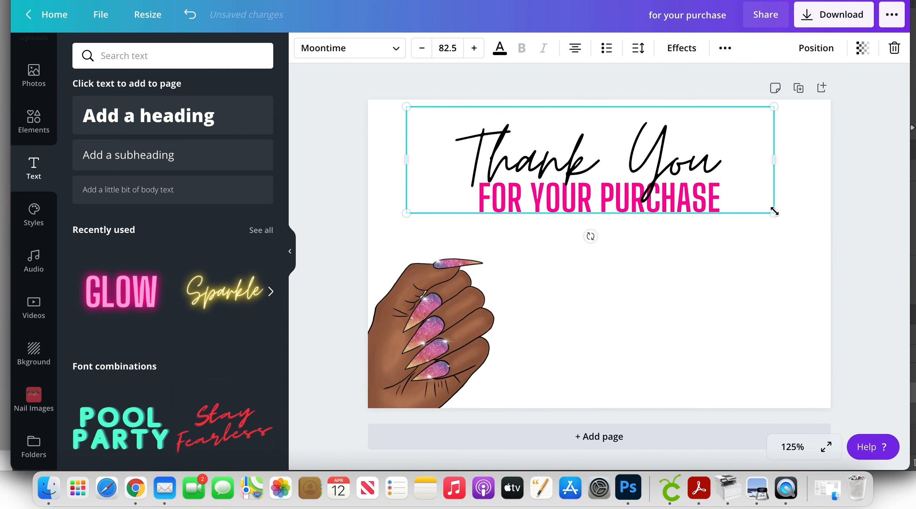
{"action": "left_click_drag", "start_coordinate": [773, 212], "coordinate": [753, 195]}
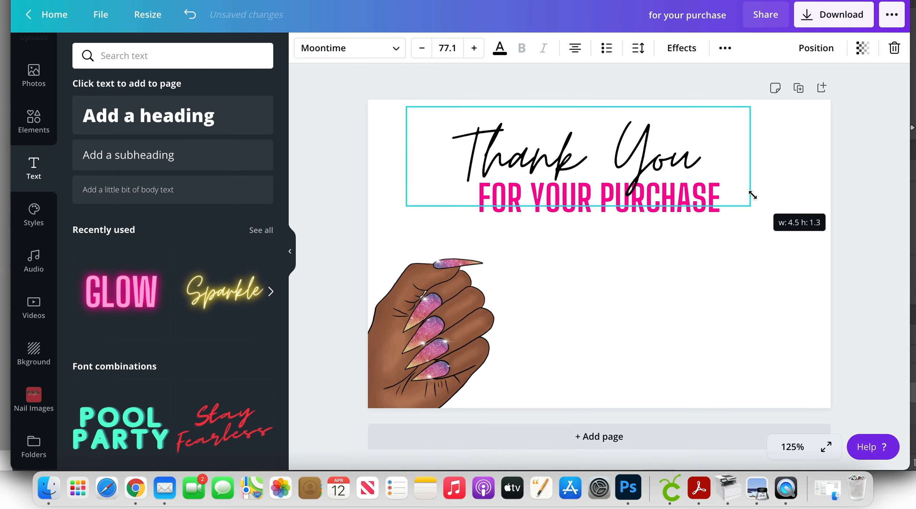
{"action": "left_click_drag", "start_coordinate": [660, 150], "coordinate": [666, 149]}
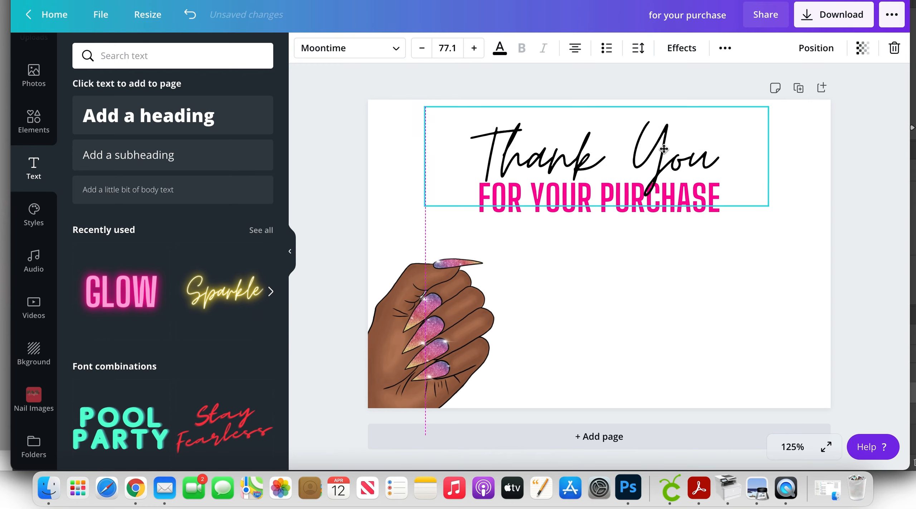
{"action": "left_click", "coordinate": [831, 229]}
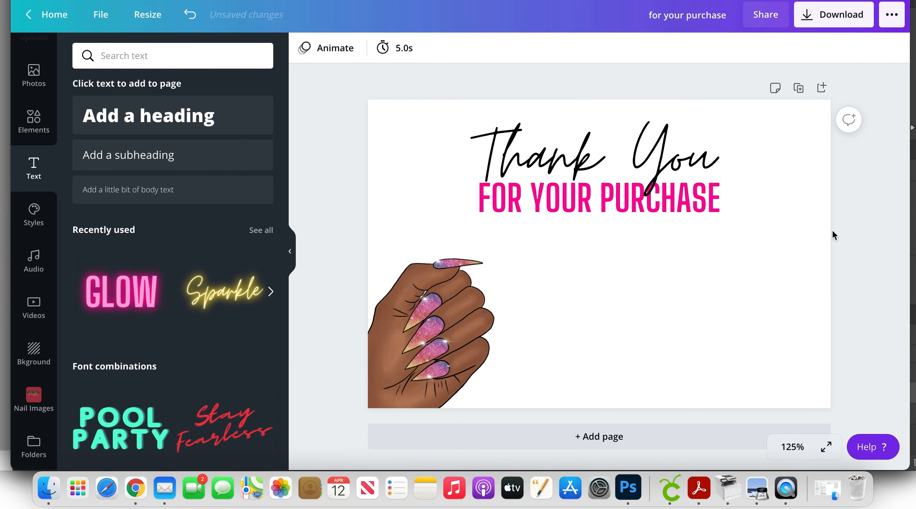
Step: Set the font size of the "FOR YOUR PURCHASE" text to 24
{"action": "left_click", "coordinate": [691, 210]}
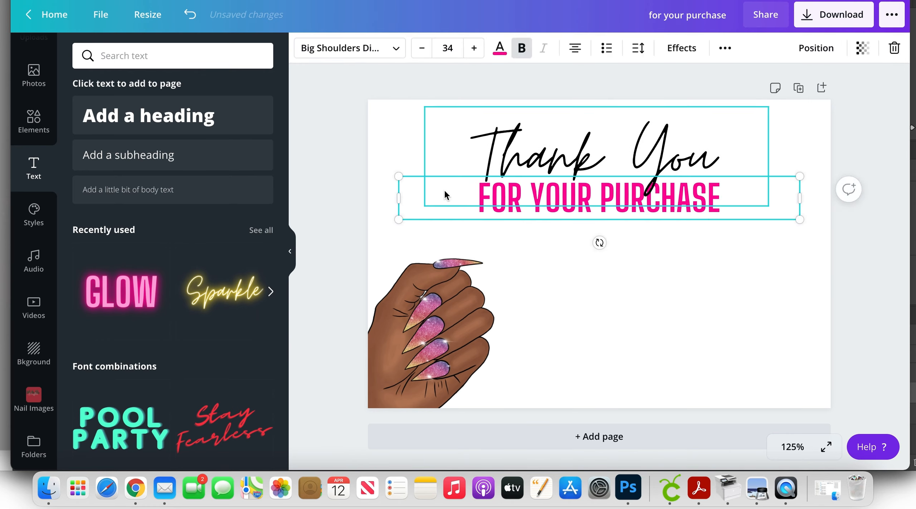
{"action": "left_click", "coordinate": [423, 48]}
{"action": "left_click", "coordinate": [422, 48]}
{"action": "left_click", "coordinate": [422, 48]}
{"action": "left_click", "coordinate": [422, 48]}
{"action": "left_click", "coordinate": [422, 48]}
{"action": "left_click", "coordinate": [422, 48]}
{"action": "left_click", "coordinate": [423, 48]}
{"action": "left_click", "coordinate": [422, 48]}
{"action": "left_click", "coordinate": [422, 48]}
{"action": "left_click", "coordinate": [422, 48]}
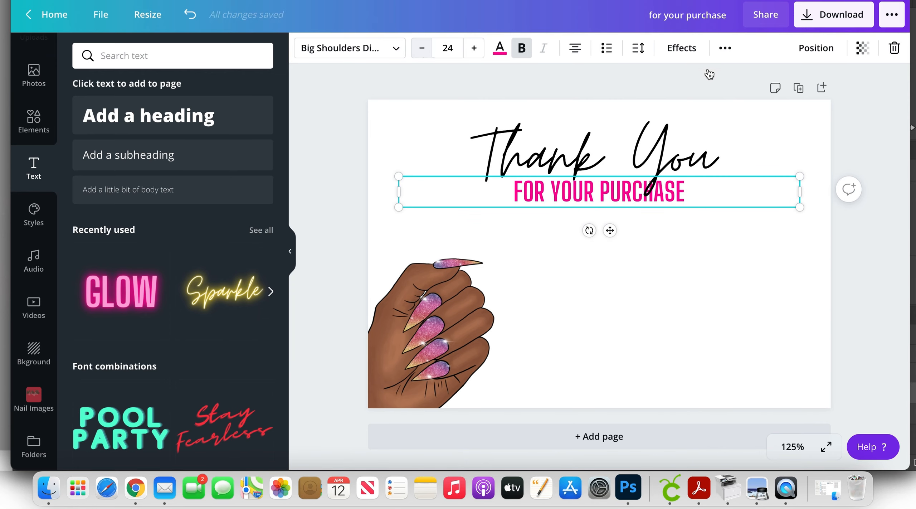
{"action": "left_click", "coordinate": [781, 115]}
Step: Rearrange the two text lines, placing "FOR YOUR PURCHASE" beneath "Thank You" and shifted slightly to its left
{"action": "mouse_move", "coordinate": [604, 194]}
{"action": "left_mouse_down"}
{"action": "mouse_move", "coordinate": [572, 202]}
{"action": "mouse_move", "coordinate": [605, 193]}
{"action": "left_mouse_up"}
{"action": "left_click", "coordinate": [701, 267]}
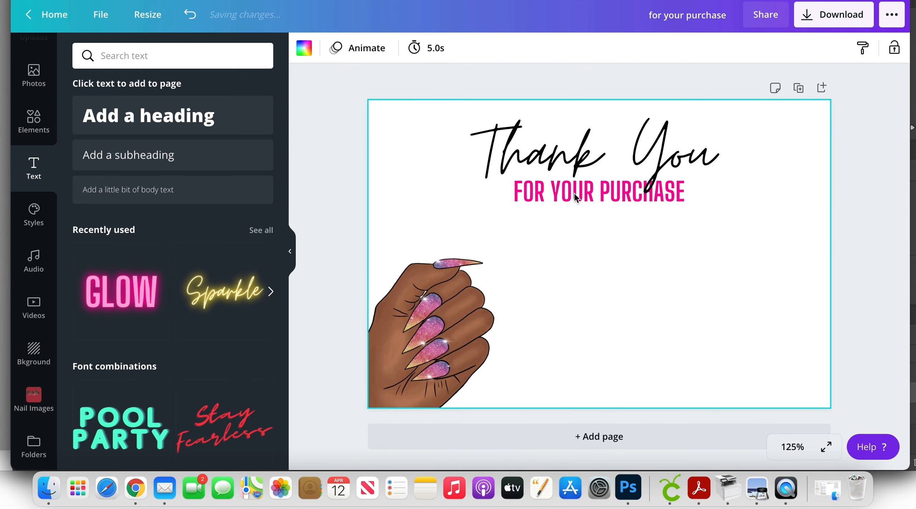
{"action": "left_click_drag", "start_coordinate": [568, 190], "coordinate": [586, 162]}
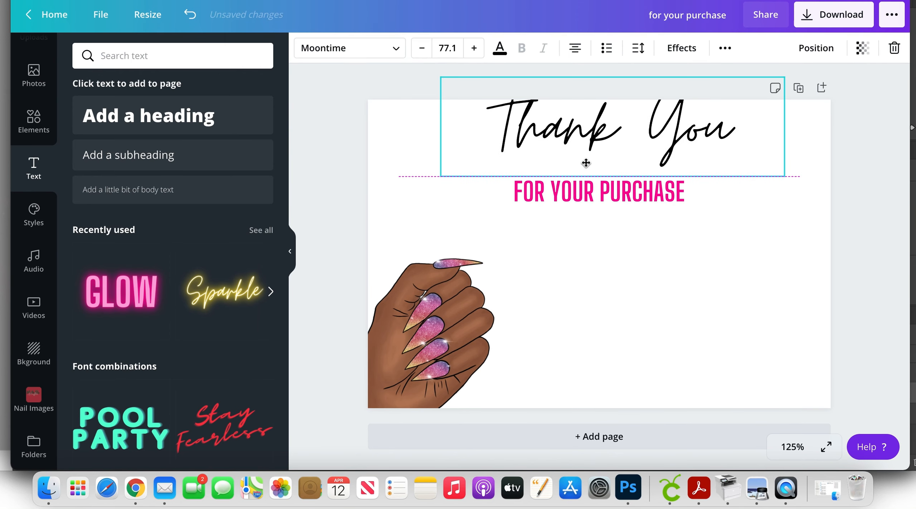
{"action": "left_click_drag", "start_coordinate": [576, 196], "coordinate": [570, 241]}
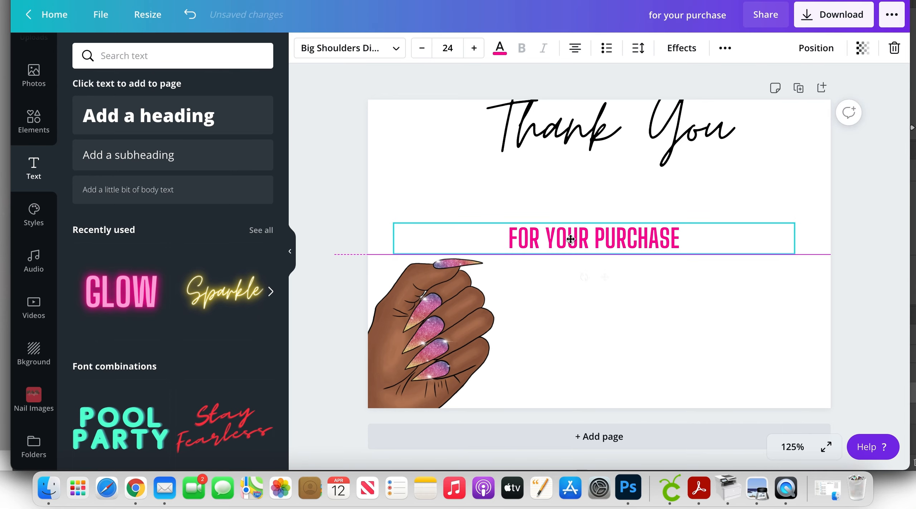
{"action": "left_click_drag", "start_coordinate": [572, 160], "coordinate": [571, 184]}
{"action": "left_click_drag", "start_coordinate": [571, 231], "coordinate": [551, 182]}
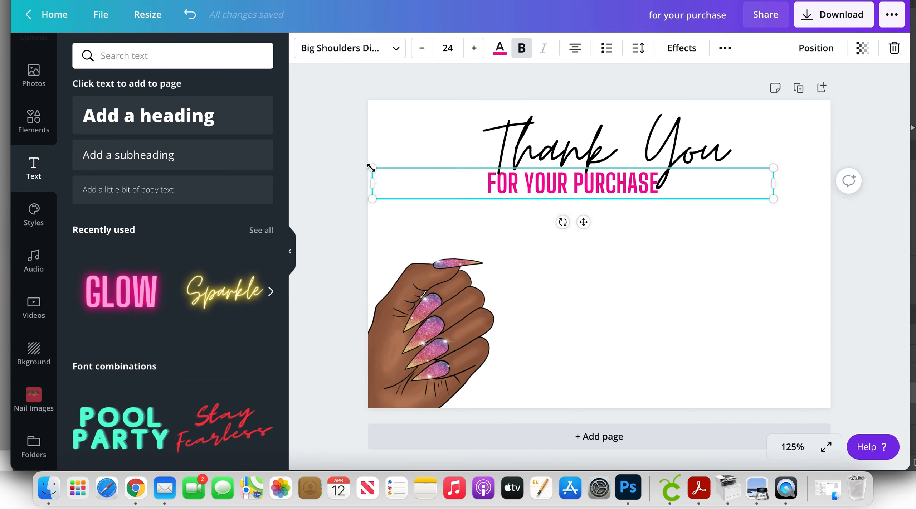
Step: Scale the "FOR YOUR PURCHASE" text to about size 21.9 and move it down, clear of the "Thank You" lettering
{"action": "left_click_drag", "start_coordinate": [397, 171], "coordinate": [390, 137]}
{"action": "left_click", "coordinate": [390, 137]}
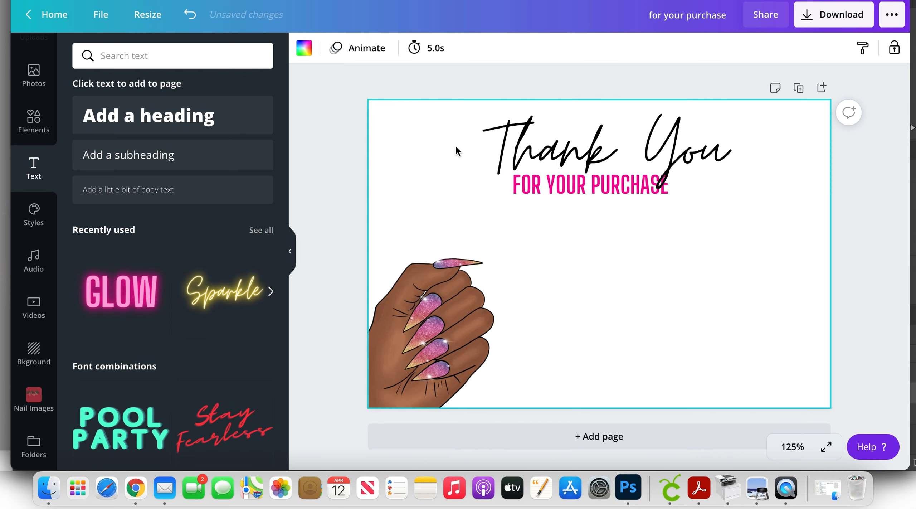
{"action": "left_click", "coordinate": [560, 189]}
{"action": "left_click_drag", "start_coordinate": [560, 189], "coordinate": [558, 218]}
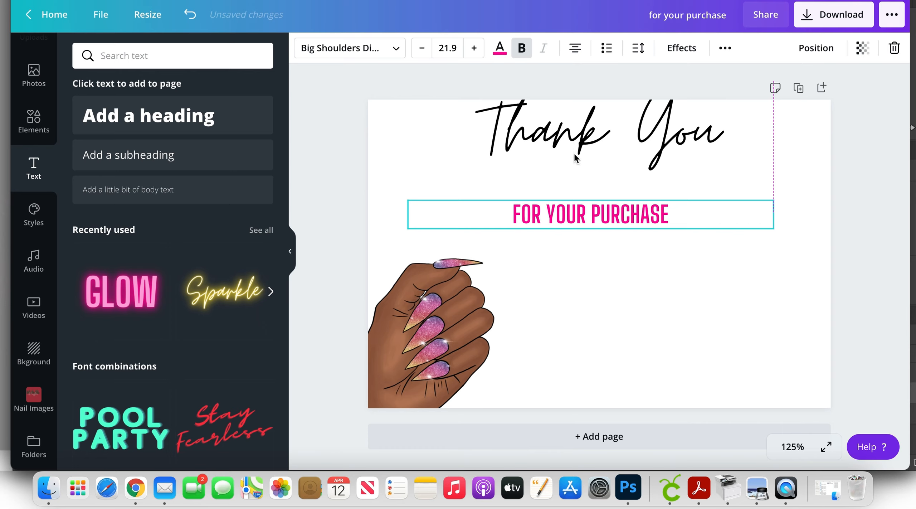
Step: Move "Thank You" down just inside the card's upper edge and tuck "FOR YOUR PURCHASE" directly beneath it, slightly to the left
{"action": "left_click", "coordinate": [582, 142]}
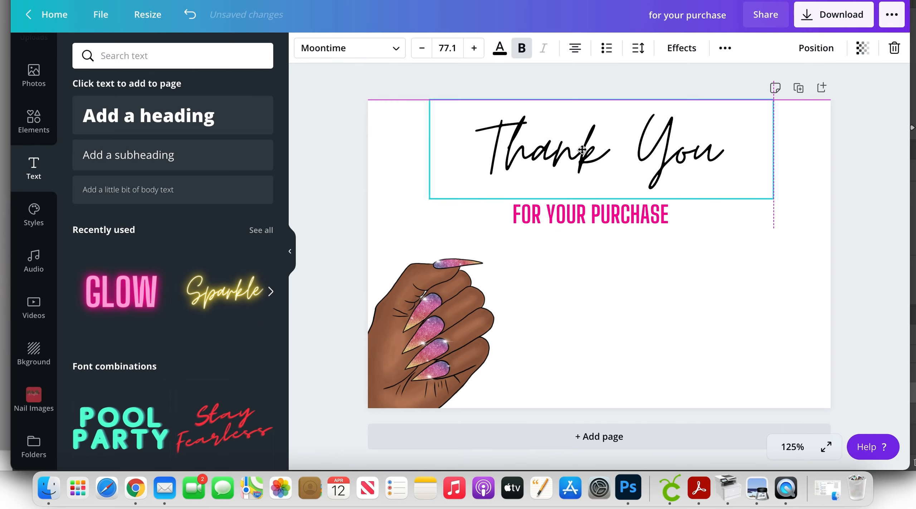
{"action": "left_click_drag", "start_coordinate": [581, 153], "coordinate": [582, 154]}
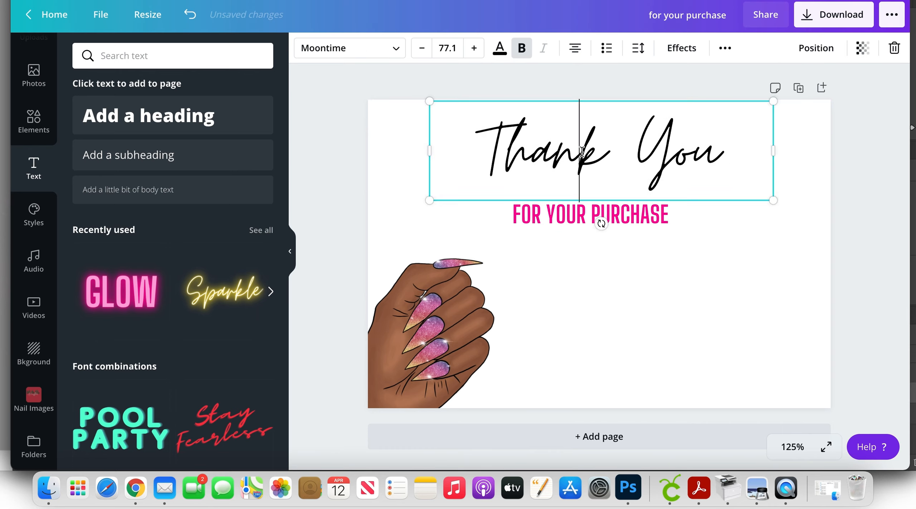
{"action": "left_click", "coordinate": [637, 232]}
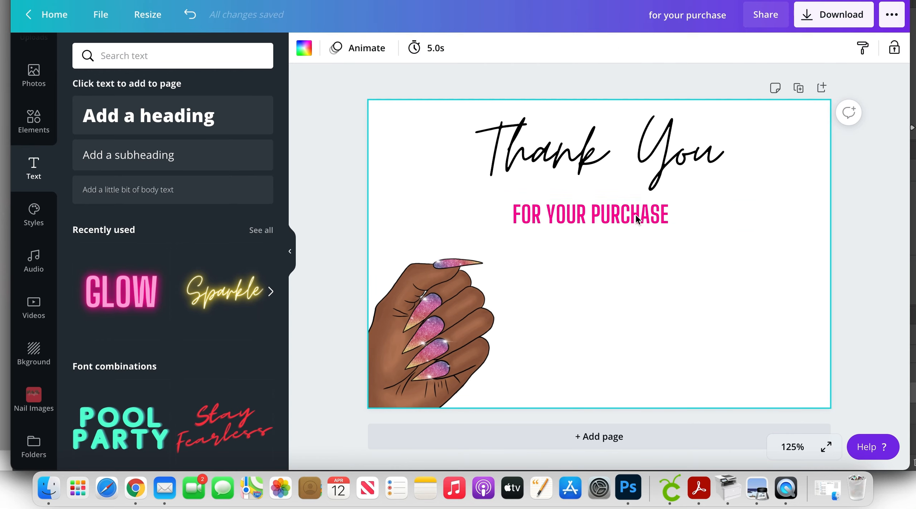
{"action": "left_click", "coordinate": [604, 209]}
{"action": "left_click_drag", "start_coordinate": [599, 197], "coordinate": [617, 189]}
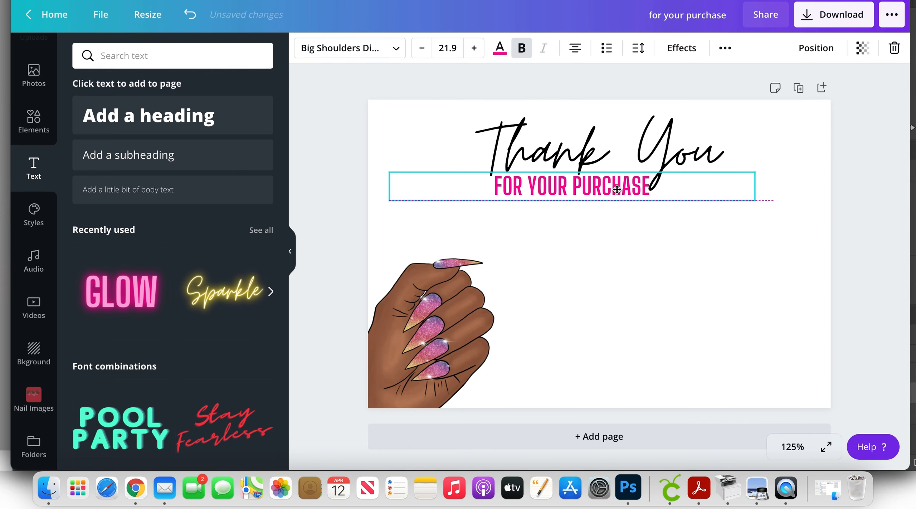
{"action": "left_click", "coordinate": [886, 278]}
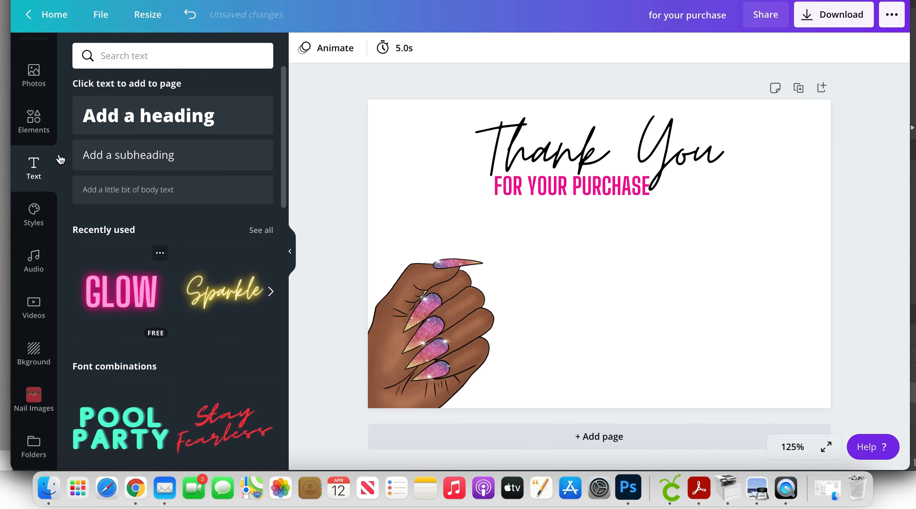
Step: Add the Instagram logo to the card, shrink it to a small icon and place it beside the hand
{"action": "left_click", "coordinate": [34, 121]}
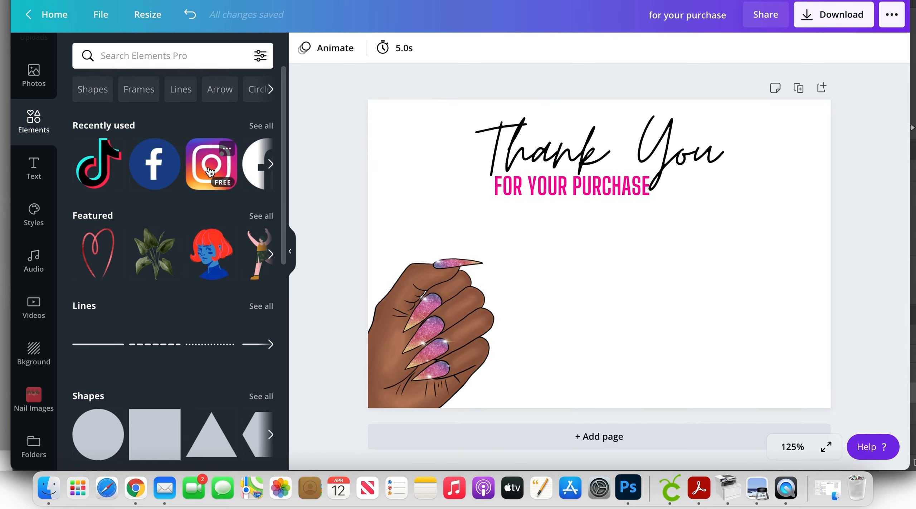
{"action": "left_click_drag", "start_coordinate": [659, 286], "coordinate": [659, 286]}
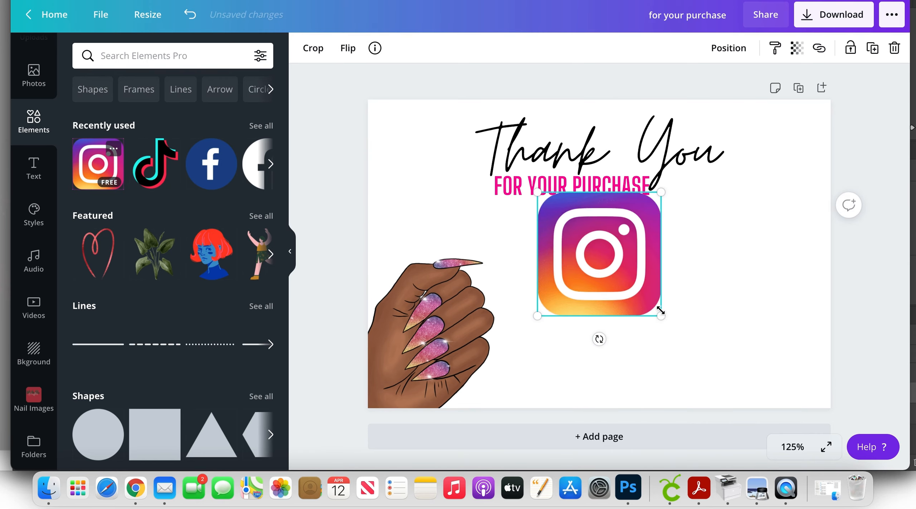
{"action": "left_click_drag", "start_coordinate": [595, 253], "coordinate": [543, 344]}
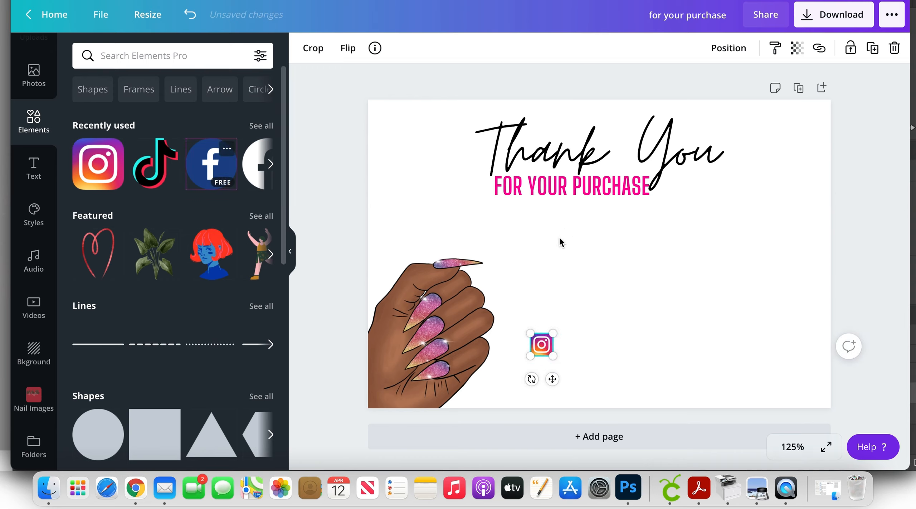
Step: Add the round Facebook logo, shrink it to match the Instagram icon and place it just right of that icon
{"action": "left_click_drag", "start_coordinate": [565, 233], "coordinate": [558, 226]}
{"action": "left_click_drag", "start_coordinate": [609, 259], "coordinate": [542, 322]}
{"action": "left_click", "coordinate": [711, 222]}
{"action": "left_click", "coordinate": [649, 303]}
Step: Add the TikTok logo, shrink it to about 0.3 in and overlay it on the Instagram icon to match their sizes
{"action": "left_click", "coordinate": [211, 164]}
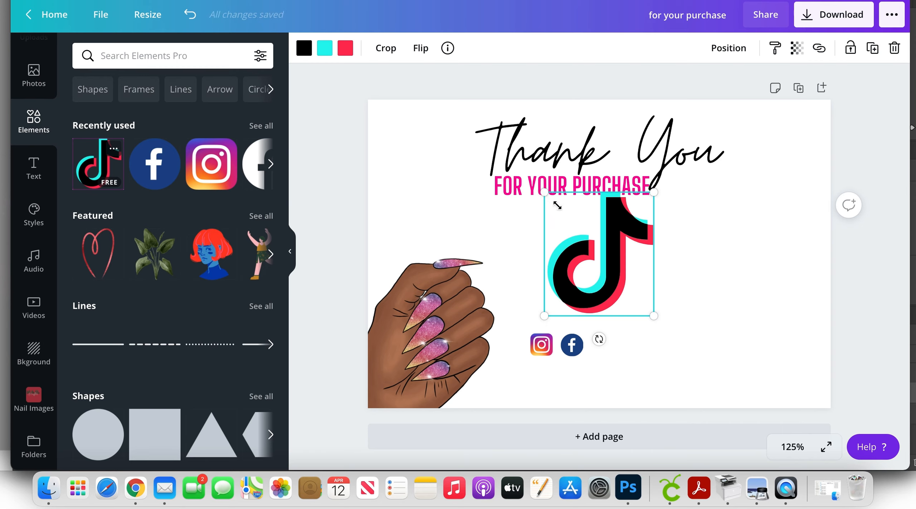
{"action": "left_click_drag", "start_coordinate": [579, 227], "coordinate": [647, 304]}
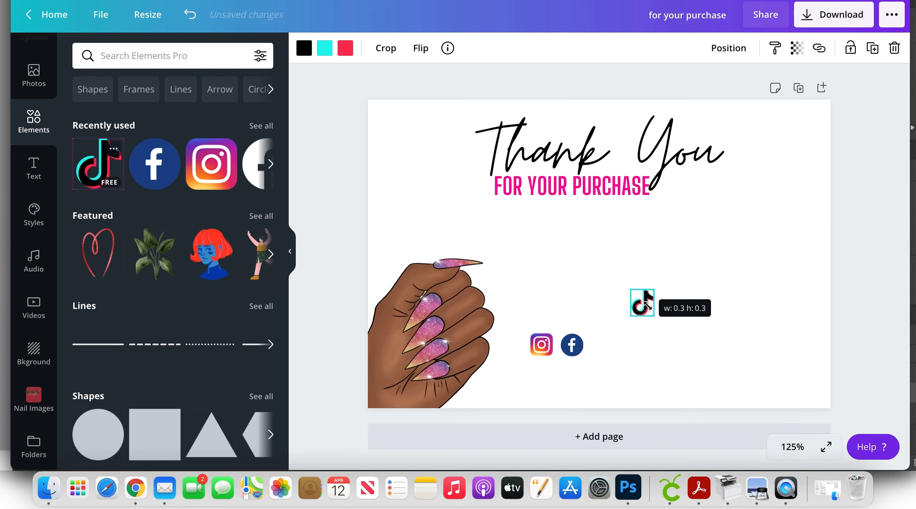
{"action": "left_click_drag", "start_coordinate": [675, 359], "coordinate": [676, 363]}
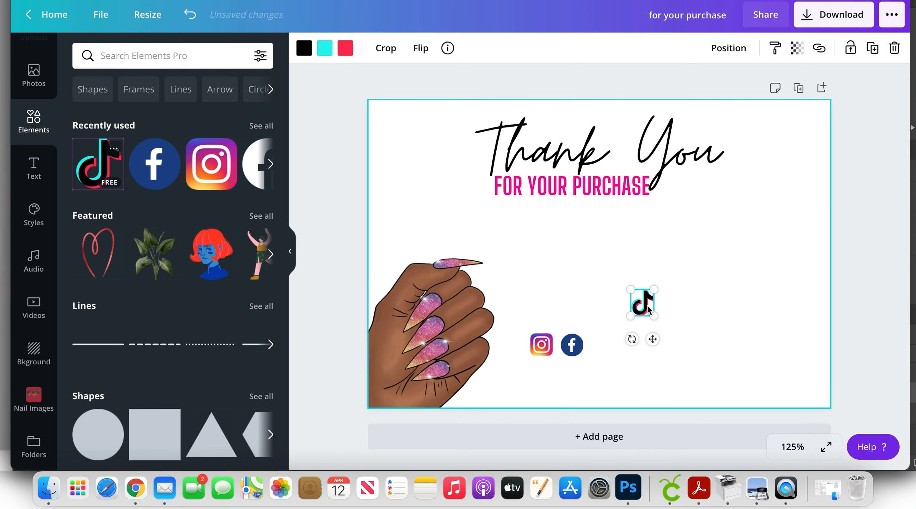
{"action": "key", "text": "Escape"}
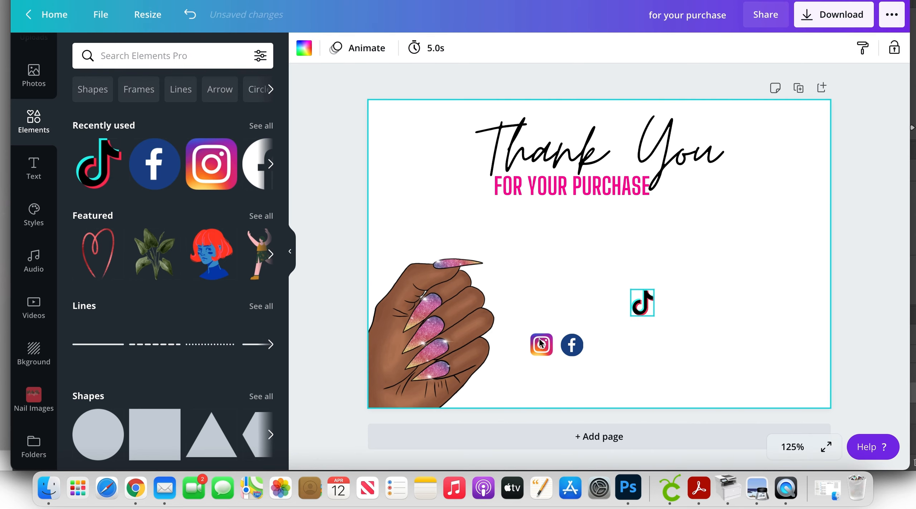
{"action": "left_click_drag", "start_coordinate": [642, 302], "coordinate": [541, 345]}
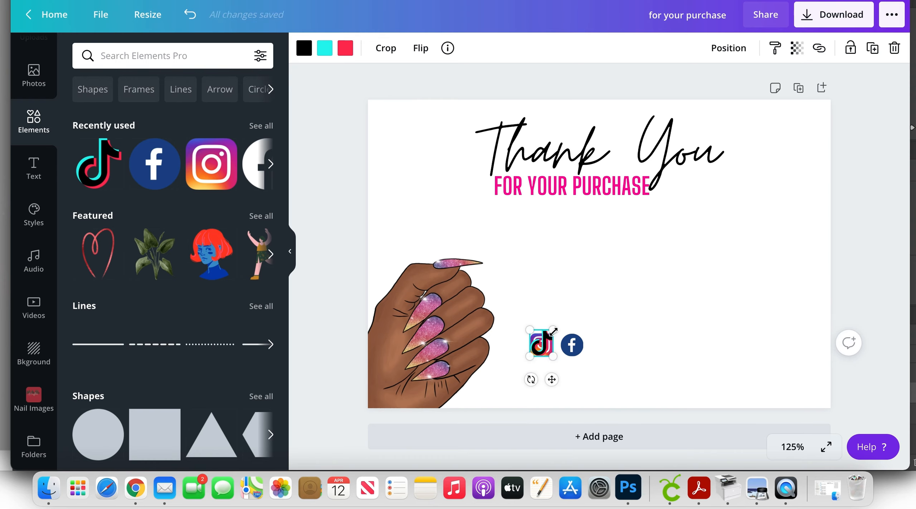
{"action": "left_click_drag", "start_coordinate": [552, 333], "coordinate": [539, 339]}
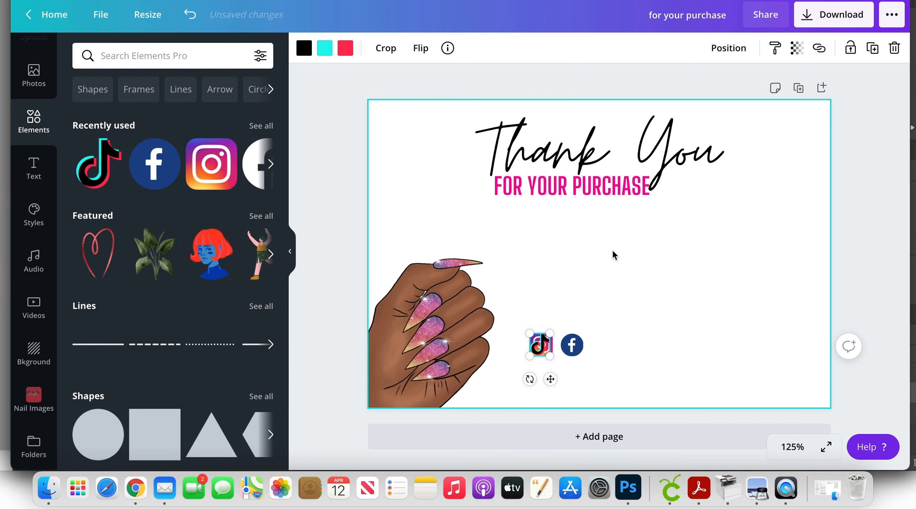
{"action": "left_click", "coordinate": [613, 253]}
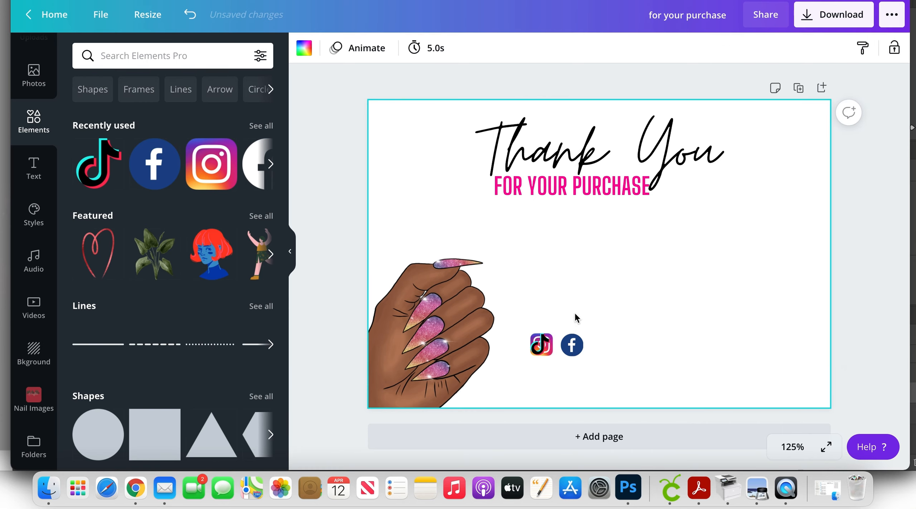
Step: Line up the Instagram, Facebook and TikTok icons in that order in a row near the card's lower-right corner
{"action": "left_click_drag", "start_coordinate": [552, 345], "coordinate": [788, 384]}
{"action": "left_click", "coordinate": [575, 346]}
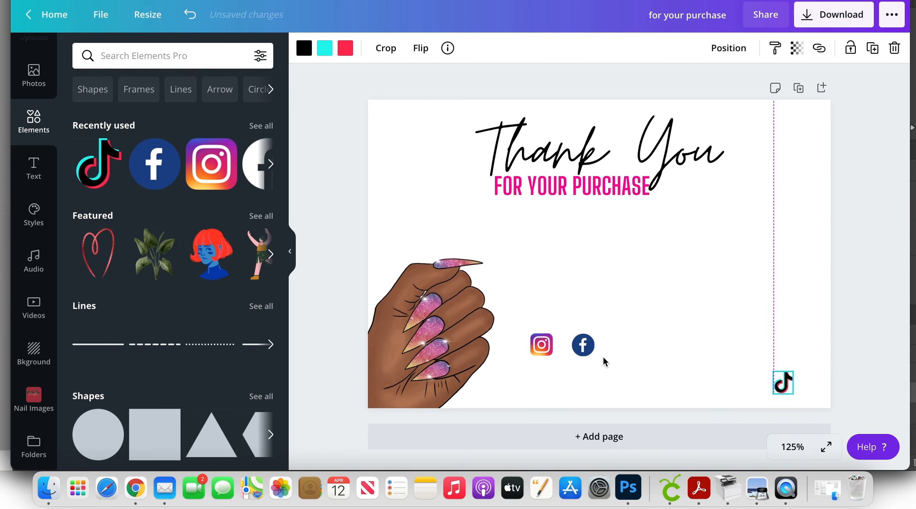
{"action": "left_click_drag", "start_coordinate": [583, 345], "coordinate": [734, 386]}
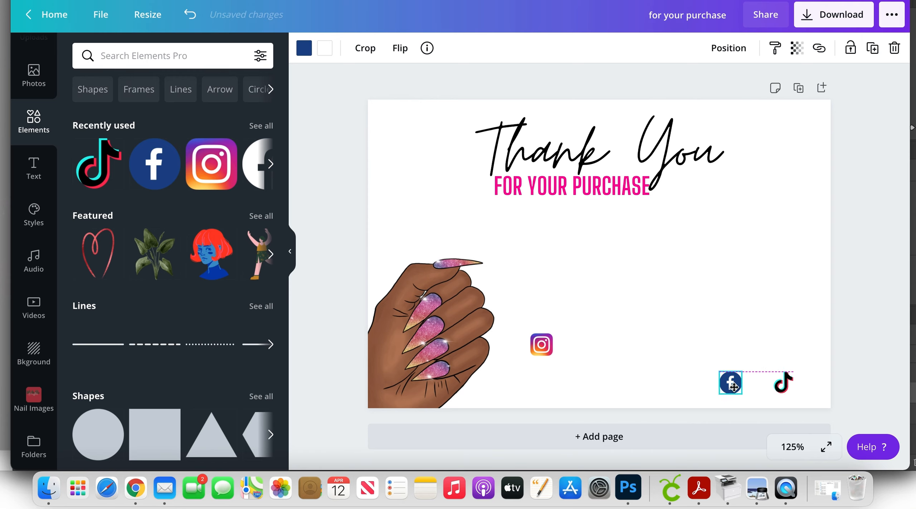
{"action": "left_click_drag", "start_coordinate": [549, 352], "coordinate": [685, 388]}
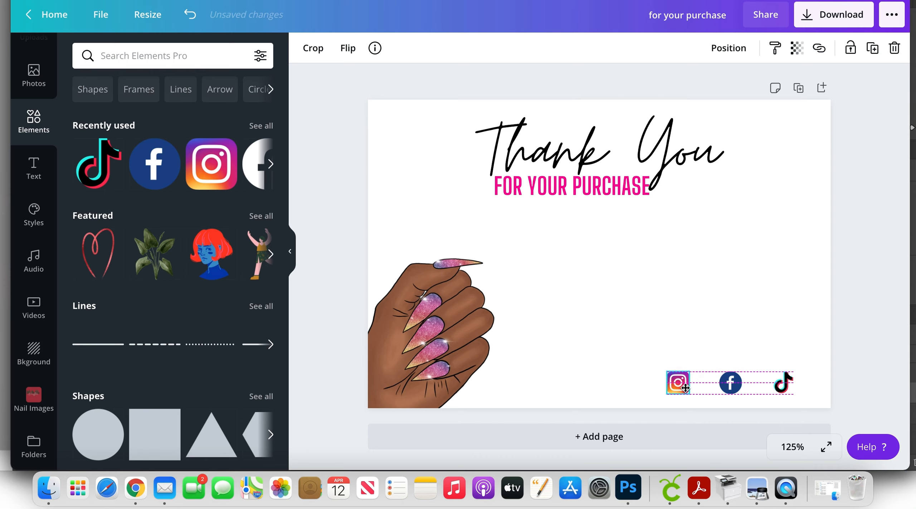
{"action": "left_click", "coordinate": [863, 299]}
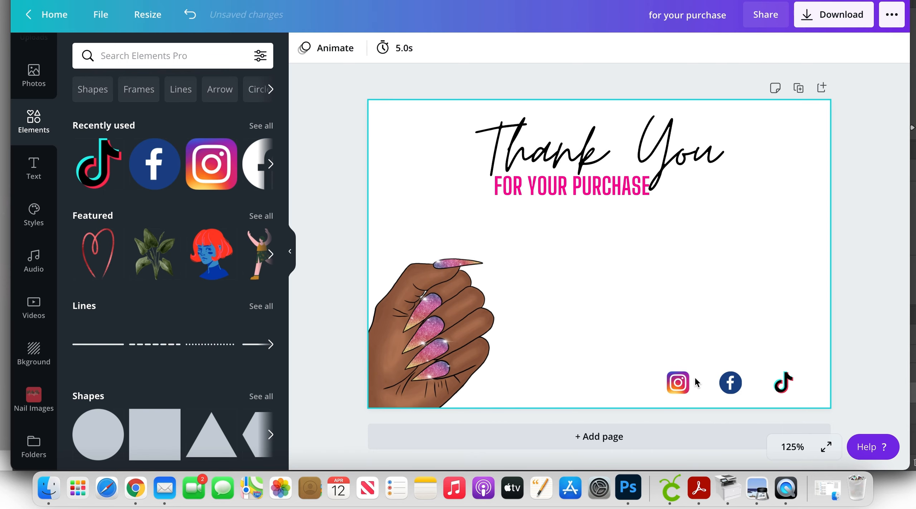
Step: Tighten the icon row by moving the Instagram and TikTok icons closer to the Facebook icon
{"action": "left_click", "coordinate": [684, 388]}
{"action": "left_click_drag", "start_coordinate": [691, 385], "coordinate": [695, 384]}
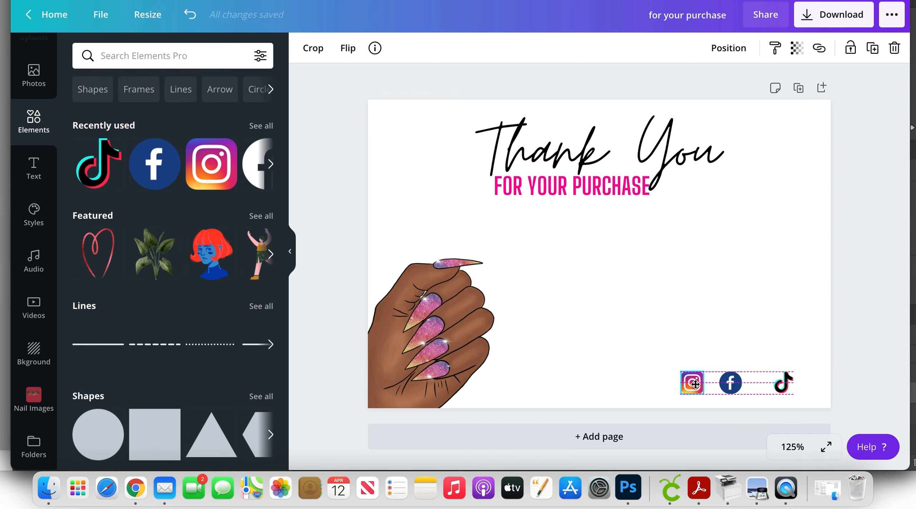
{"action": "left_click", "coordinate": [773, 387]}
{"action": "left_click_drag", "start_coordinate": [767, 388], "coordinate": [764, 387]}
{"action": "left_click", "coordinate": [812, 261]}
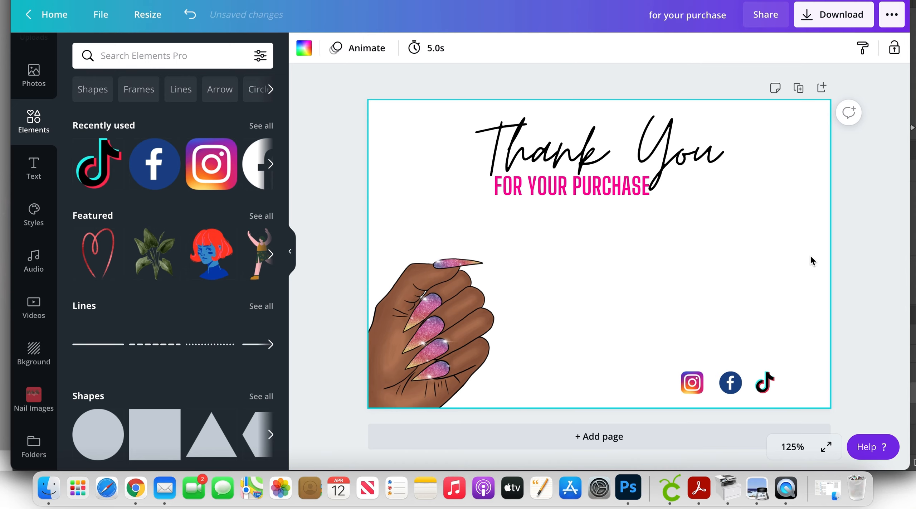
Step: Add the "Sparkle" text style to the card and replace its wording with the sender's first name
{"action": "left_click", "coordinate": [32, 168]}
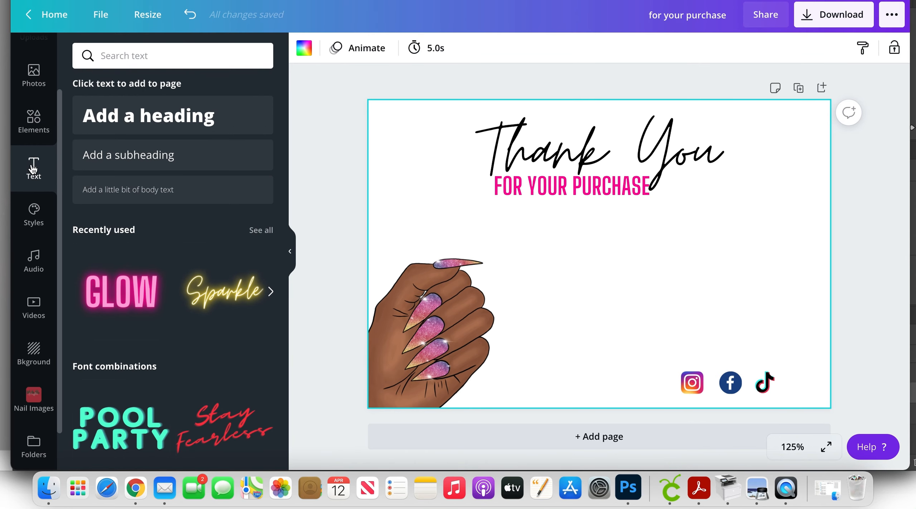
{"action": "left_click", "coordinate": [224, 294]}
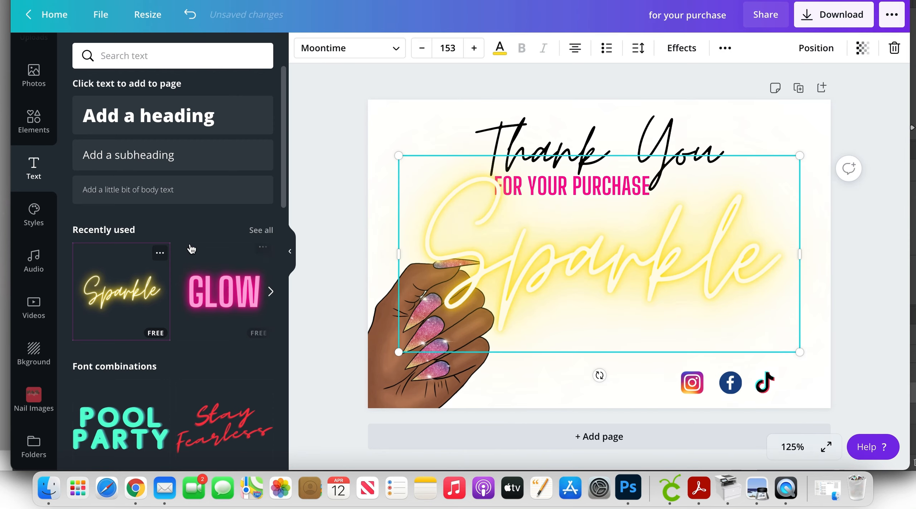
{"action": "double_click", "coordinate": [527, 255]}
{"action": "type", "text": "SHenik"}
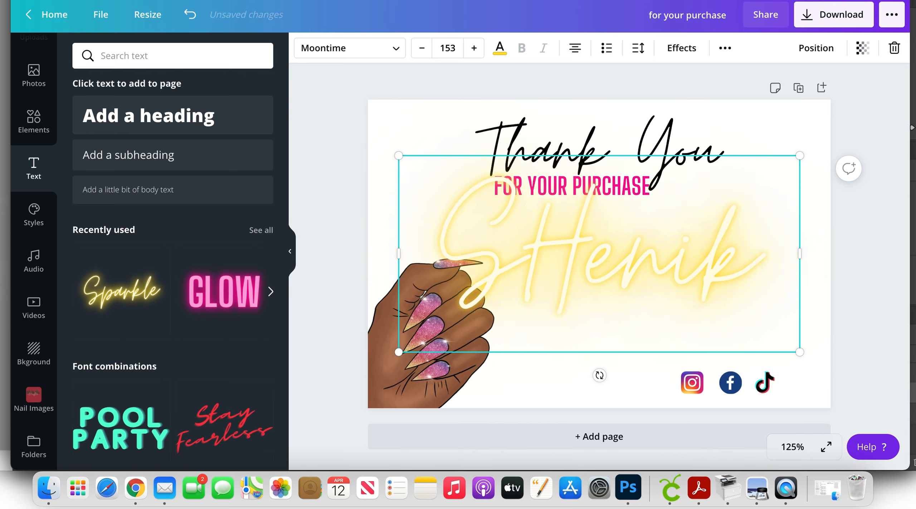
{"action": "key", "text": "BackSpace"}
{"action": "key", "text": "BackSpace"}
{"action": "key", "text": "BackSpace"}
{"action": "key", "text": "BackSpace"}
{"action": "key", "text": "BackSpace"}
{"action": "type", "text": "henika"}
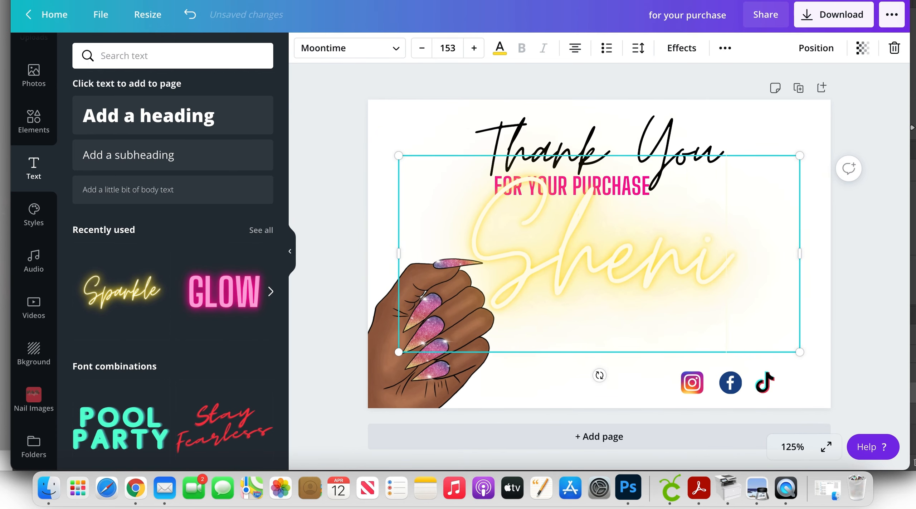
Step: Reduce the font size of the name text to 105
{"action": "left_click", "coordinate": [419, 50]}
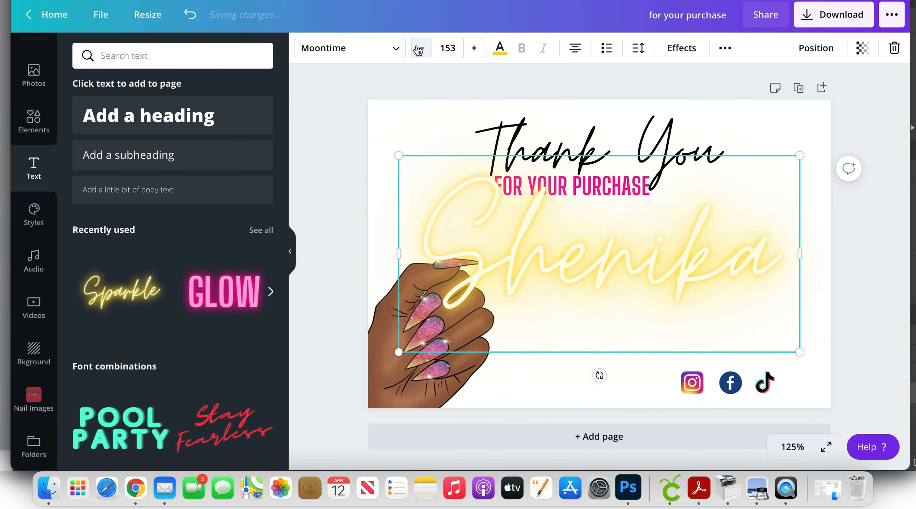
{"action": "left_click", "coordinate": [419, 50]}
{"action": "left_click", "coordinate": [419, 50]}
{"action": "left_click", "coordinate": [419, 50]}
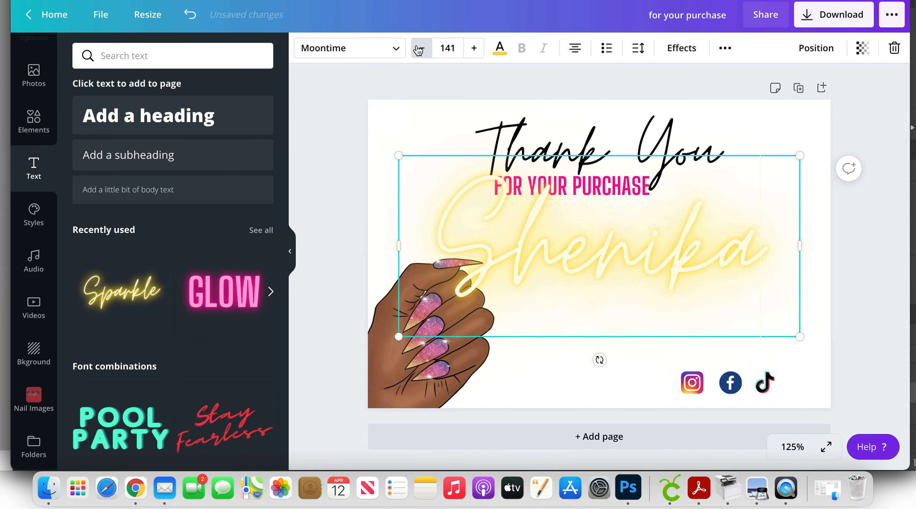
{"action": "left_click", "coordinate": [419, 50]}
{"action": "left_click", "coordinate": [419, 50]}
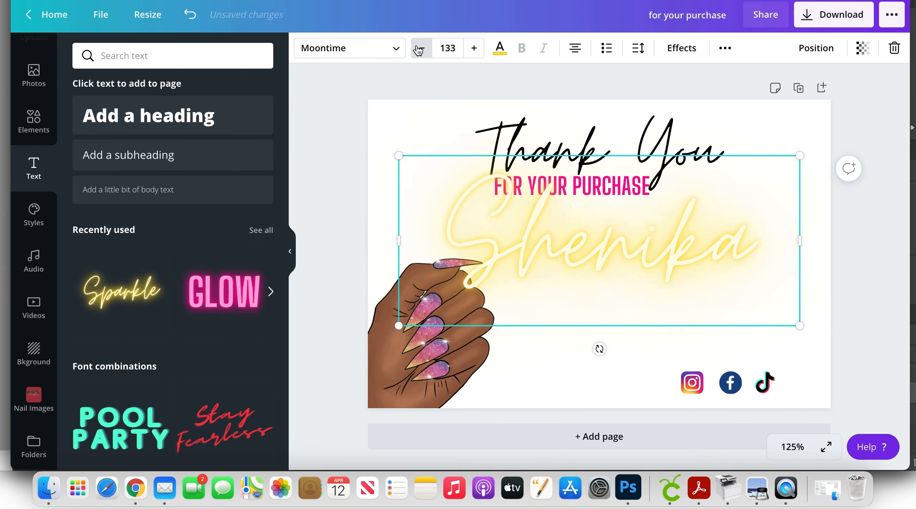
{"action": "left_click", "coordinate": [419, 50]}
{"action": "left_click", "coordinate": [418, 50]}
{"action": "left_click", "coordinate": [419, 50]}
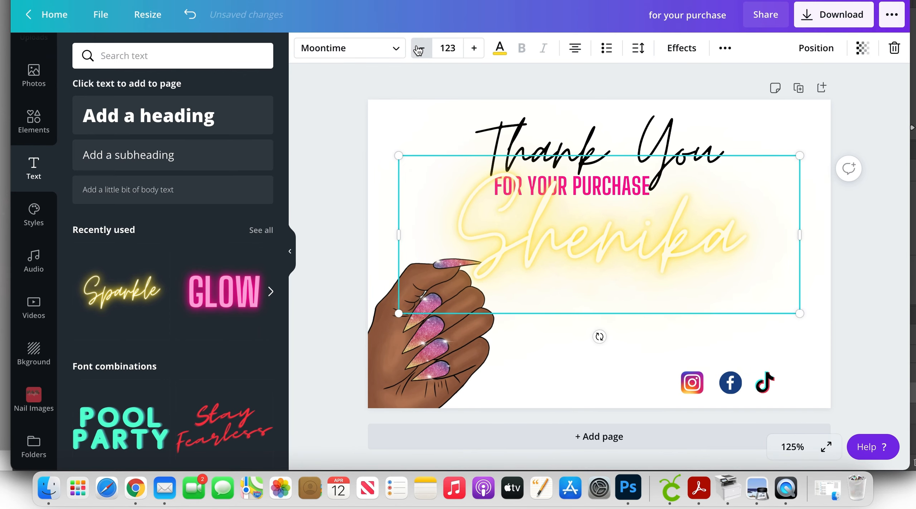
{"action": "left_click", "coordinate": [418, 50]}
{"action": "left_click", "coordinate": [419, 50]}
{"action": "left_click", "coordinate": [419, 50]}
{"action": "left_click", "coordinate": [419, 50]}
{"action": "left_click", "coordinate": [419, 50]}
{"action": "left_click", "coordinate": [419, 50]}
Step: Remove the neon effect from the name text and move it to the card's lower right, just above the social icons
{"action": "left_click", "coordinate": [682, 47]}
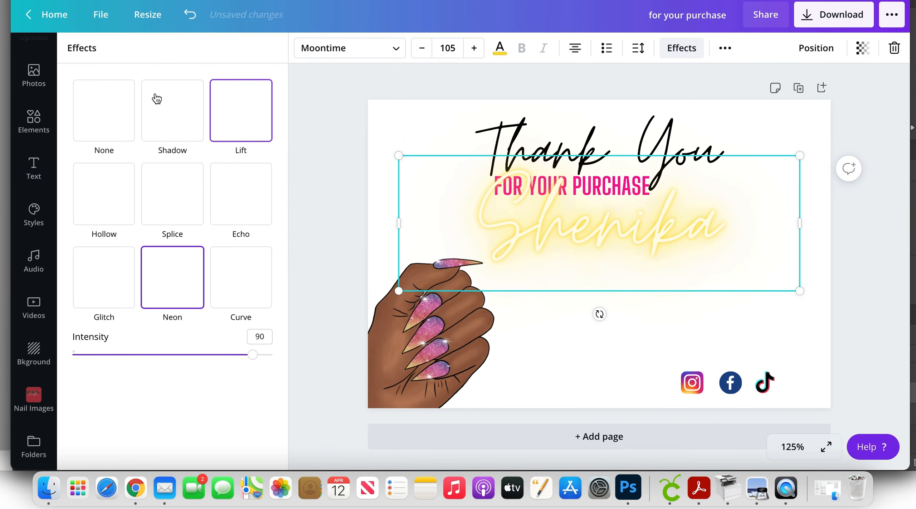
{"action": "left_click", "coordinate": [115, 114]}
{"action": "left_click", "coordinate": [538, 211]}
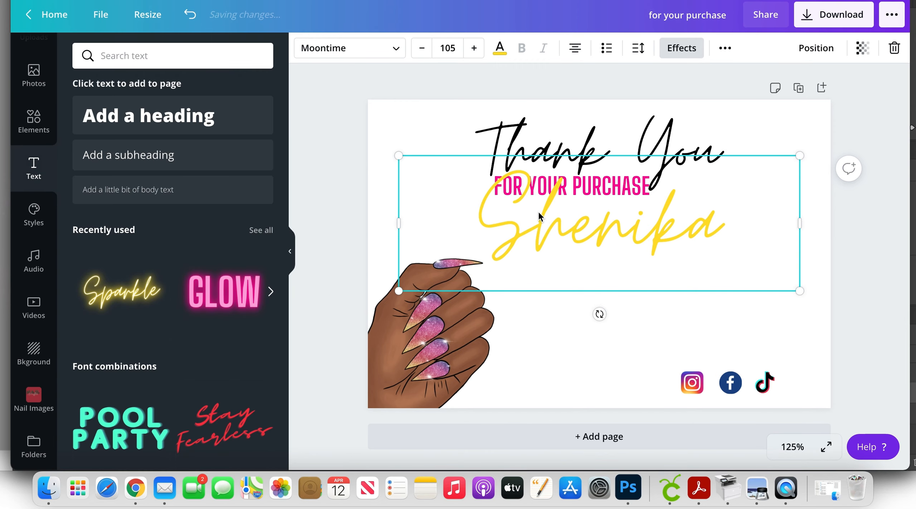
{"action": "left_click_drag", "start_coordinate": [546, 224], "coordinate": [636, 322]}
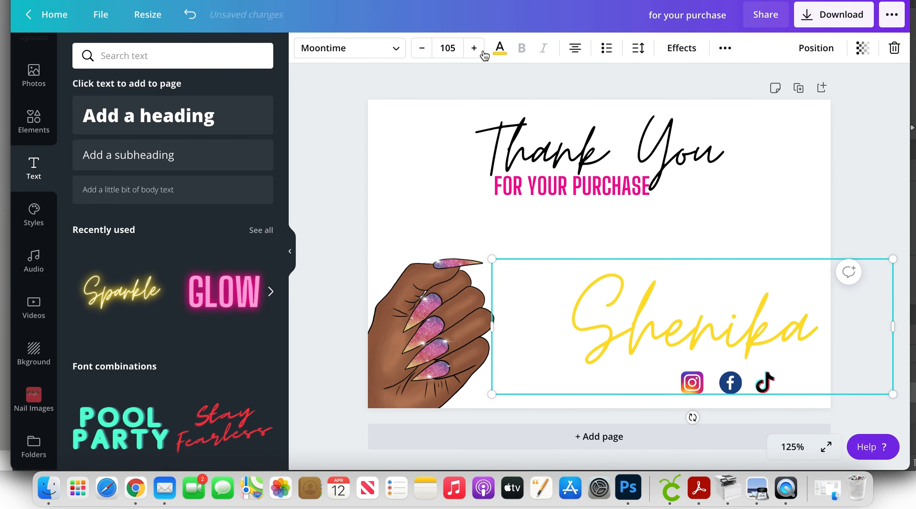
Step: Recolor the name text in the hot pink used for "FOR YOUR PURCHASE"
{"action": "left_click", "coordinate": [500, 48]}
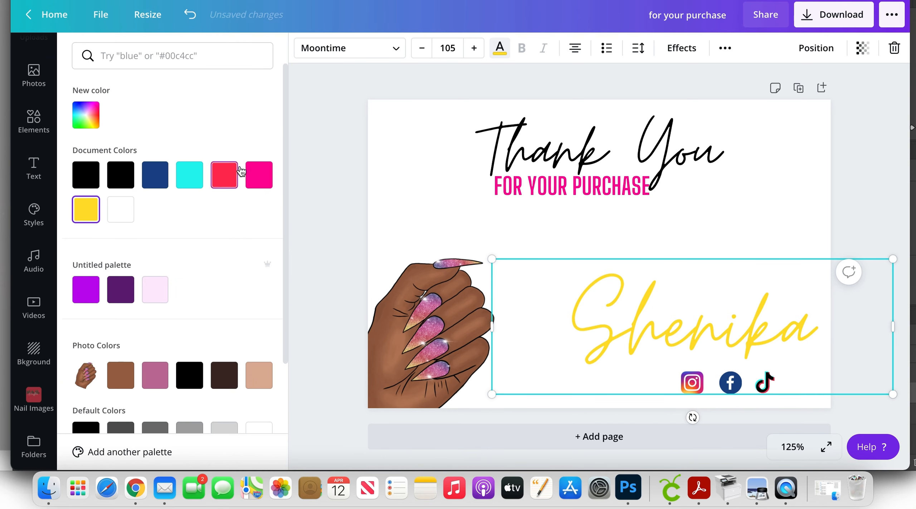
{"action": "left_click", "coordinate": [259, 175]}
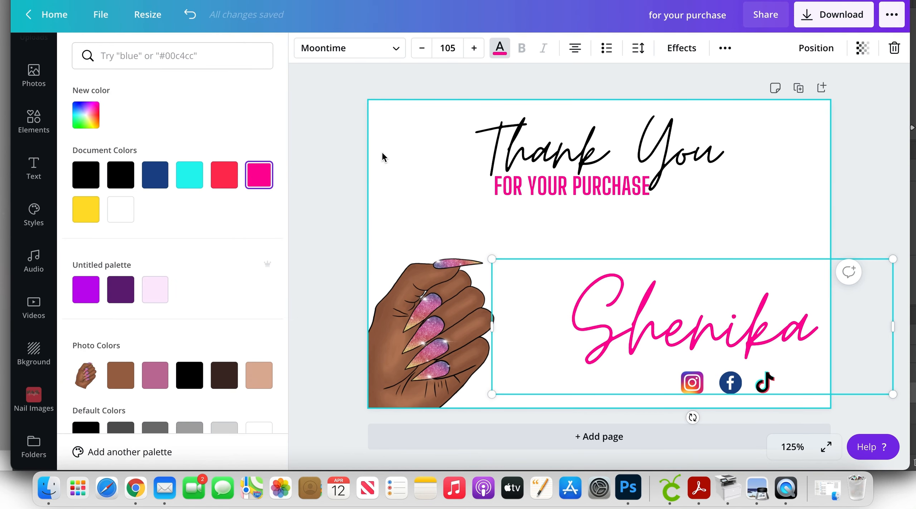
{"action": "left_click", "coordinate": [381, 151]}
Step: Shrink the name text to a font size of about 55.5 and center it directly above the social media icons
{"action": "left_click_drag", "start_coordinate": [611, 291], "coordinate": [746, 249]}
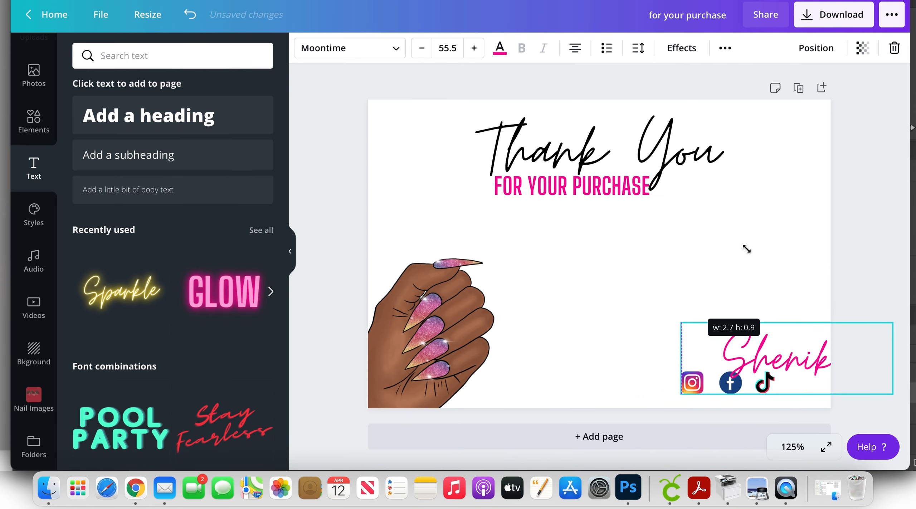
{"action": "left_click_drag", "start_coordinate": [775, 355], "coordinate": [737, 323]}
{"action": "left_click", "coordinate": [879, 217]}
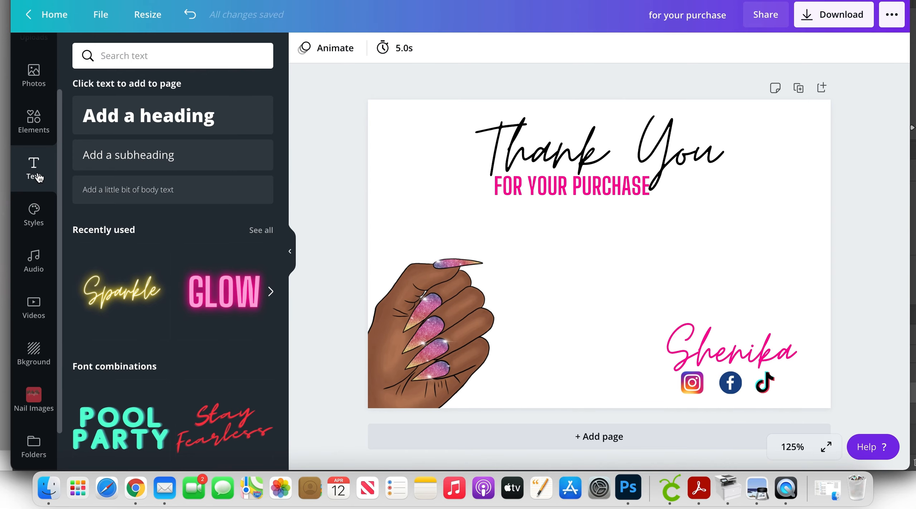
Step: Add the "GLOW" text style to the card and reduce its font size to 105
{"action": "left_click", "coordinate": [224, 291]}
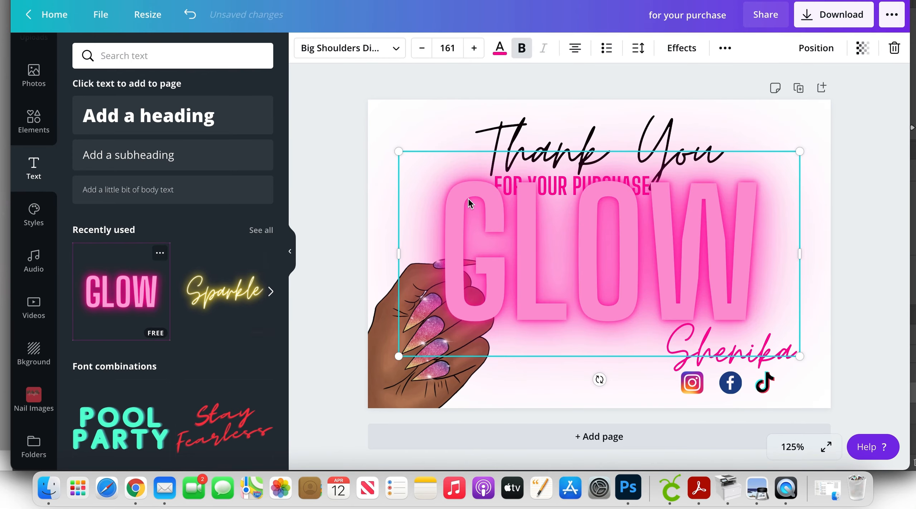
{"action": "left_click", "coordinate": [422, 48]}
{"action": "left_click", "coordinate": [422, 48]}
{"action": "left_click", "coordinate": [422, 48]}
{"action": "left_click", "coordinate": [422, 48]}
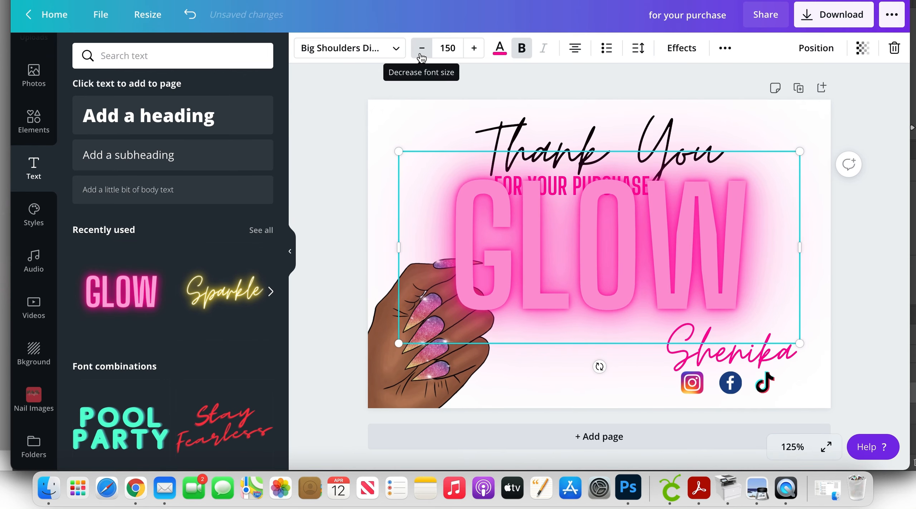
{"action": "left_click", "coordinate": [422, 48]}
{"action": "left_click", "coordinate": [422, 48]}
{"action": "left_click", "coordinate": [421, 48]}
{"action": "left_click", "coordinate": [421, 48]}
{"action": "left_click", "coordinate": [422, 48]}
{"action": "left_click", "coordinate": [422, 48]}
{"action": "left_click", "coordinate": [421, 48]}
{"action": "left_click", "coordinate": [422, 48]}
{"action": "left_click", "coordinate": [421, 48]}
{"action": "left_click", "coordinate": [422, 48]}
{"action": "left_click", "coordinate": [421, 48]}
{"action": "left_click", "coordinate": [421, 48]}
{"action": "left_click", "coordinate": [422, 48]}
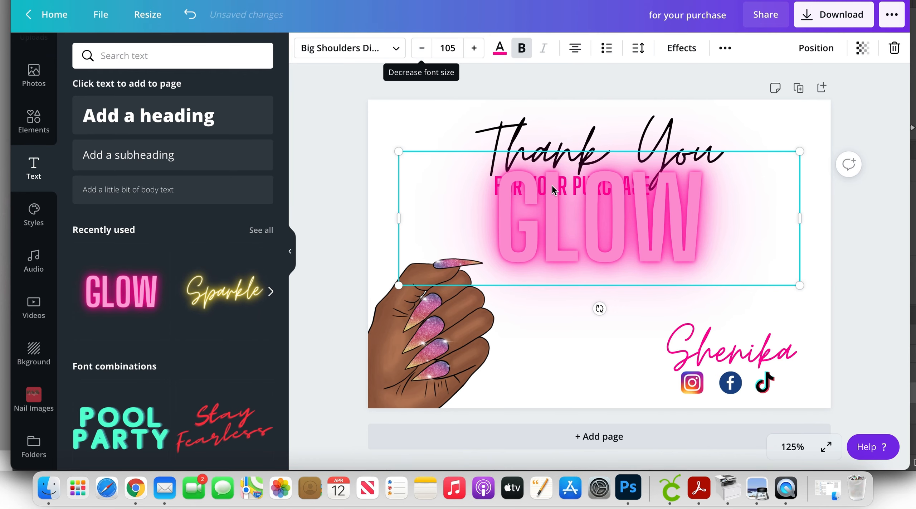
Step: Move the "GLOW" text below the "FOR YOUR PURCHASE" line, beside the hand image
{"action": "left_click_drag", "start_coordinate": [558, 278], "coordinate": [559, 363]}
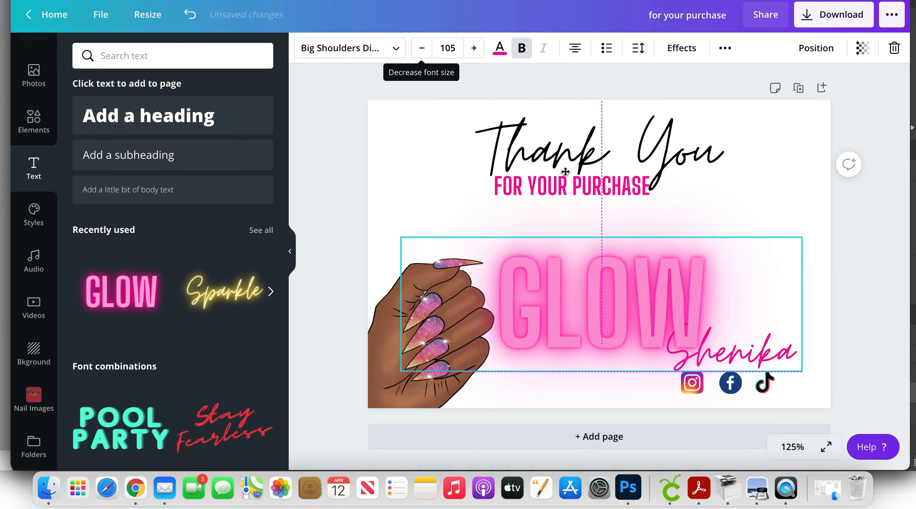
{"action": "left_click", "coordinate": [557, 190]}
{"action": "left_click", "coordinate": [383, 201]}
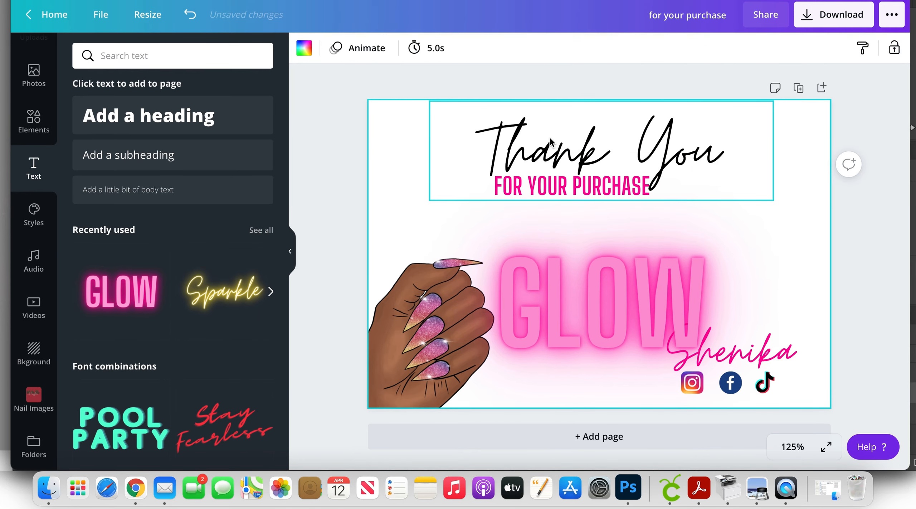
{"action": "left_click_drag", "start_coordinate": [550, 114], "coordinate": [539, 181]}
{"action": "left_click", "coordinate": [539, 182]}
{"action": "left_click", "coordinate": [547, 123]}
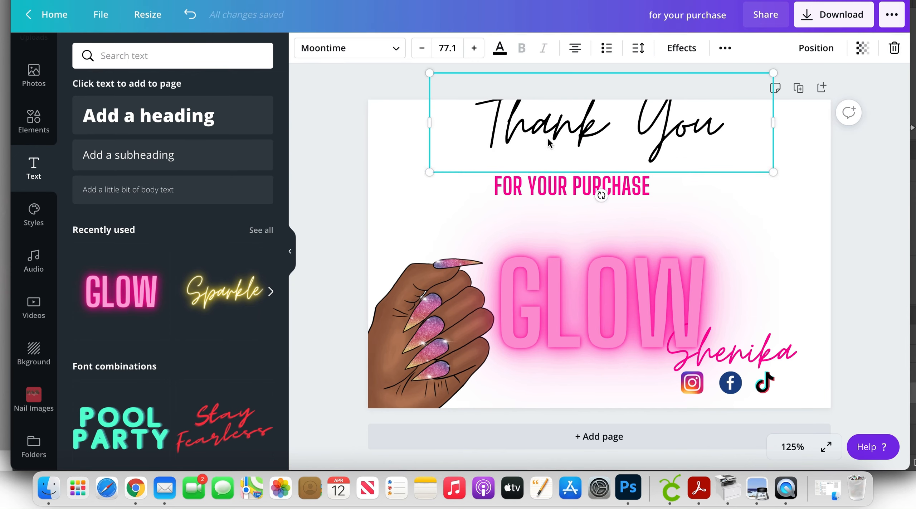
{"action": "left_click_drag", "start_coordinate": [550, 145], "coordinate": [547, 148]}
Step: Set the font size of the "GLOW" text to 22
{"action": "left_click", "coordinate": [548, 252]}
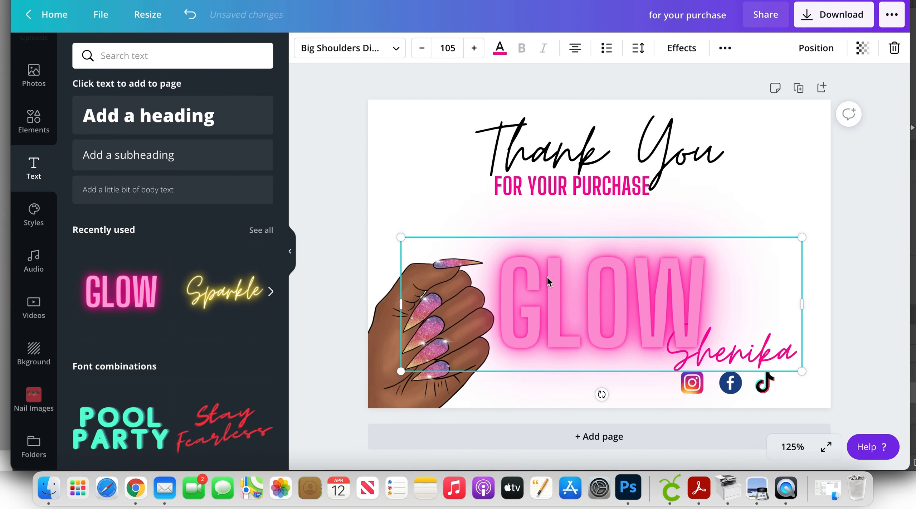
{"action": "left_click", "coordinate": [447, 48]}
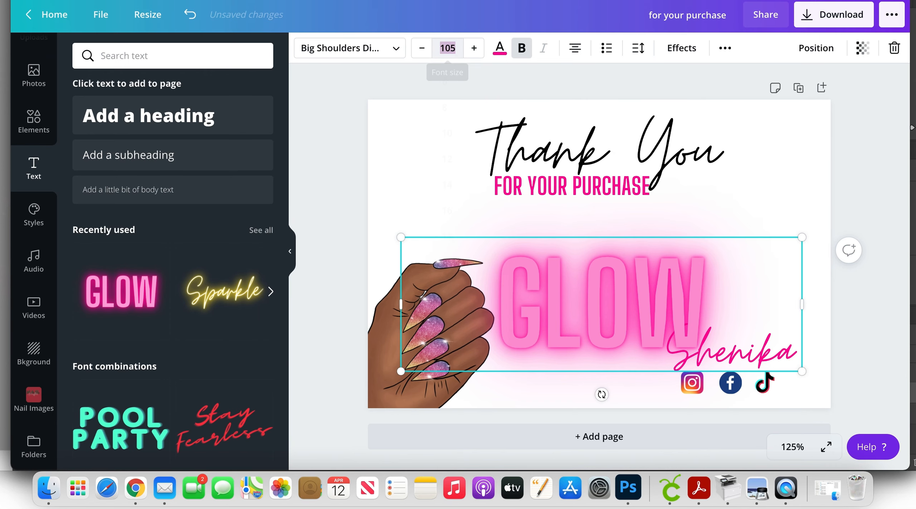
{"action": "type", "text": "22"}
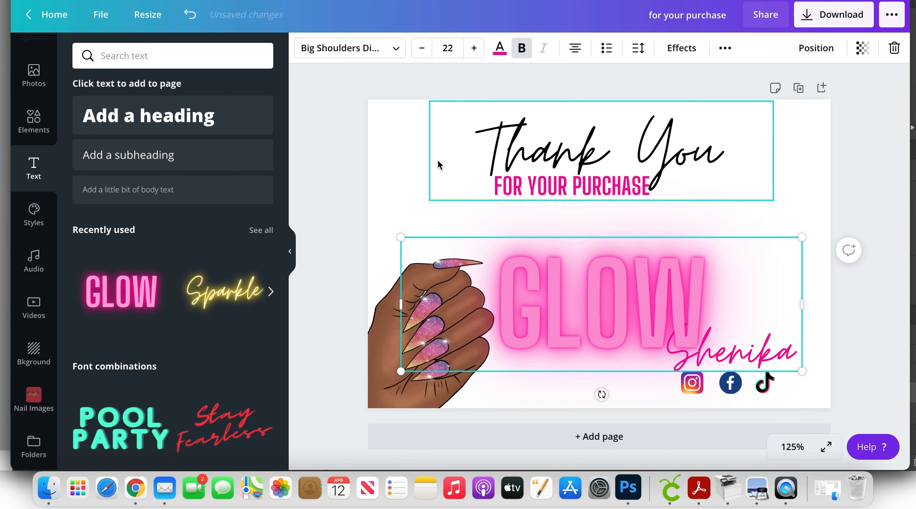
{"action": "key", "text": "Return"}
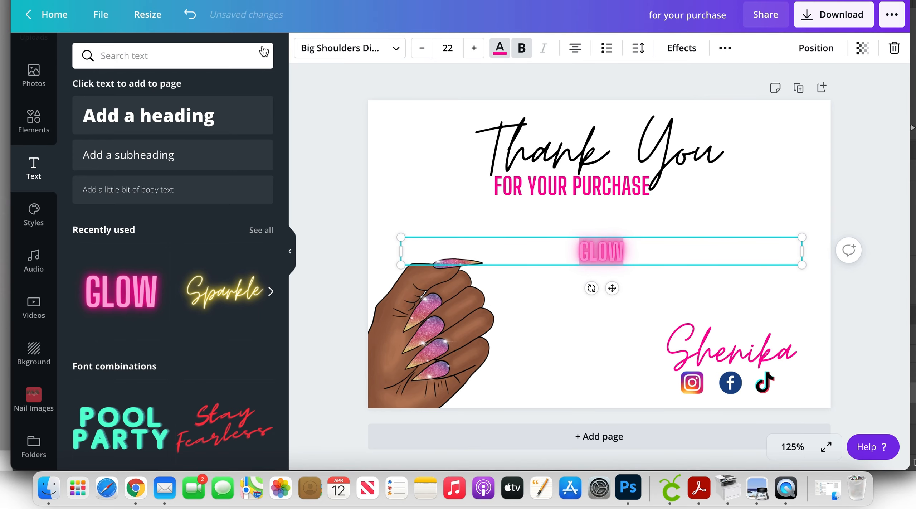
Step: Recolor the "GLOW" text black and remove its neon effect
{"action": "left_click", "coordinate": [499, 48]}
{"action": "left_click", "coordinate": [86, 175]}
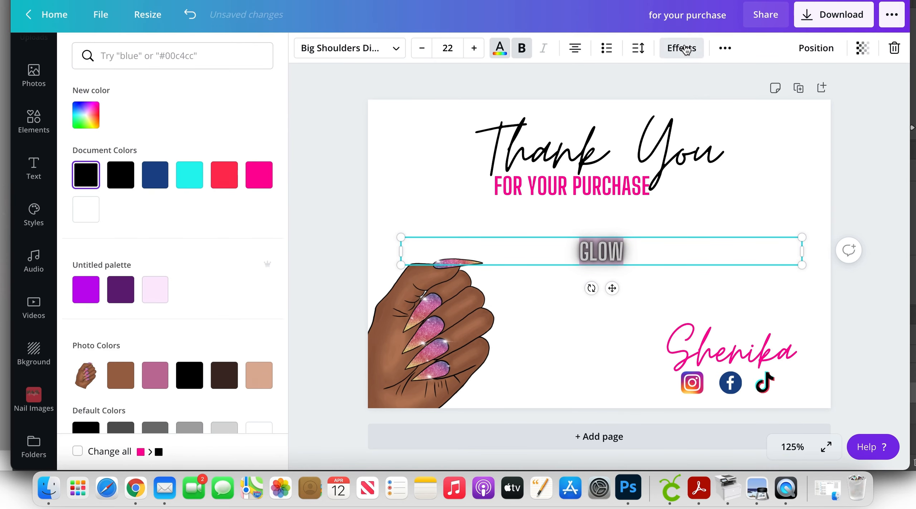
{"action": "left_click", "coordinate": [682, 48]}
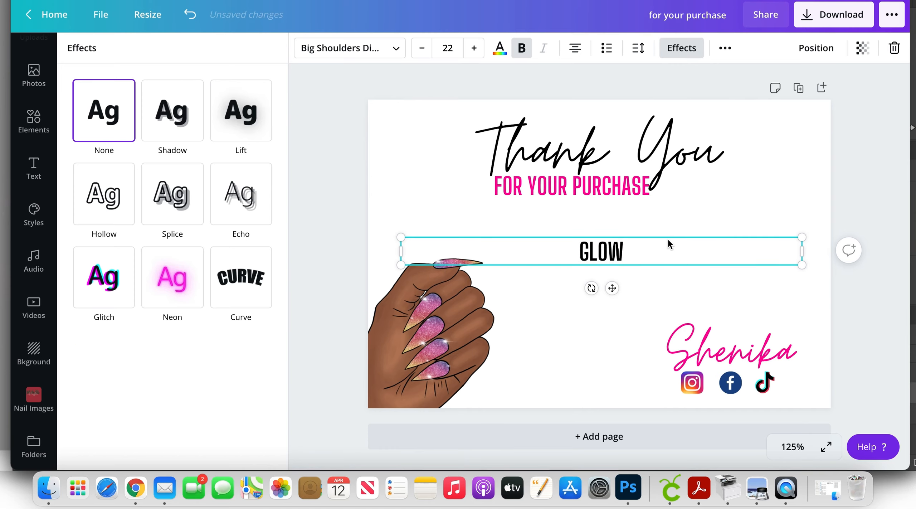
Step: Replace the "GLOW" wording with "WE HOPE THAT YOU ENJOY YOUR PURCHASE."
{"action": "double_click", "coordinate": [632, 250]}
{"action": "type", "text": "PLEA"}
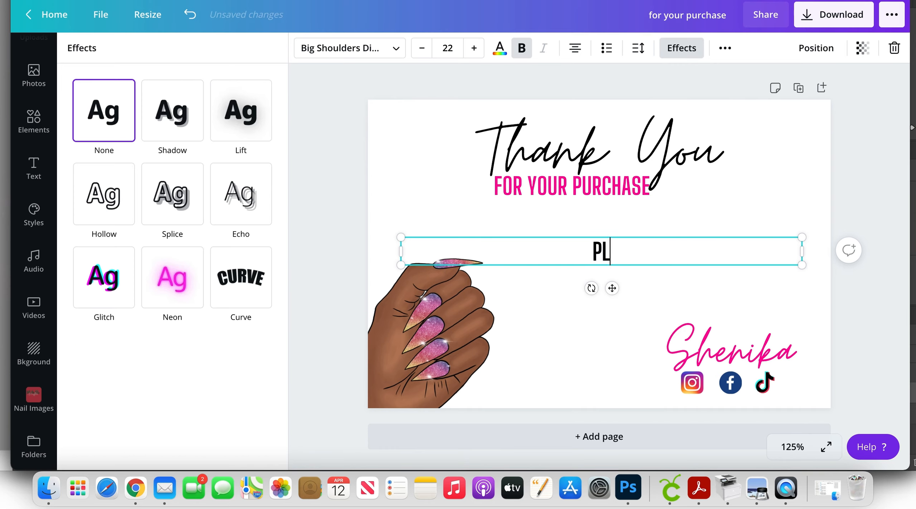
{"action": "key", "text": "BackSpace"}
{"action": "key", "text": "BackSpace"}
{"action": "key", "text": "BackSpace"}
{"action": "type", "text": "WE HO"}
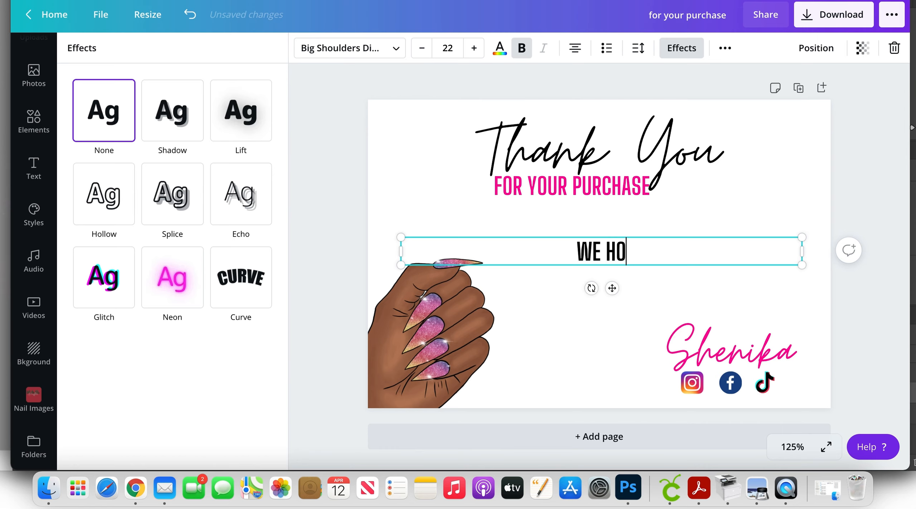
{"action": "type", "text": "PE THAT YOU ENJO"}
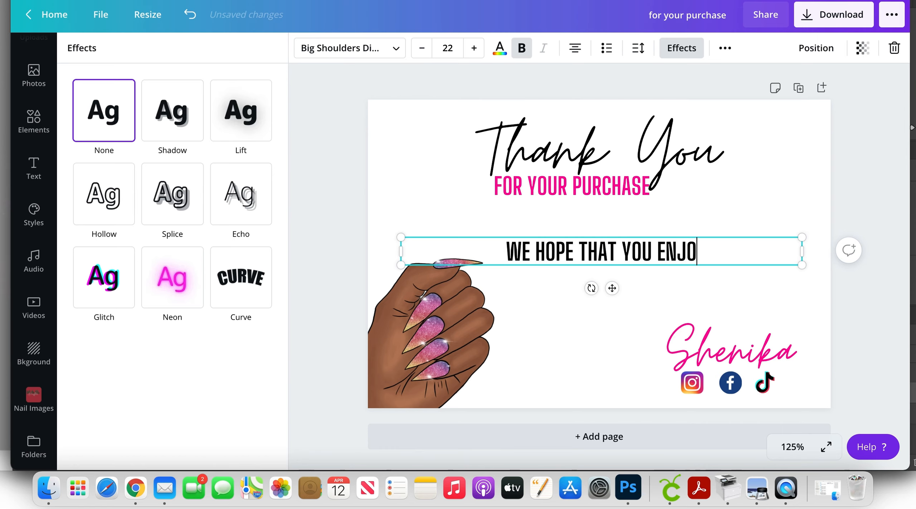
{"action": "type", "text": "YYOUR PURCH"}
{"action": "key", "text": "BackSpace"}
{"action": "key", "text": "BackSpace"}
{"action": "key", "text": "BackSpace"}
{"action": "key", "text": "BackSpace"}
{"action": "key", "text": "BackSpace"}
{"action": "key", "text": "BackSpace"}
{"action": "key", "text": "BackSpace"}
{"action": "key", "text": "BackSpace"}
{"action": "key", "text": "BackSpace"}
{"action": "key", "text": "BackSpace"}
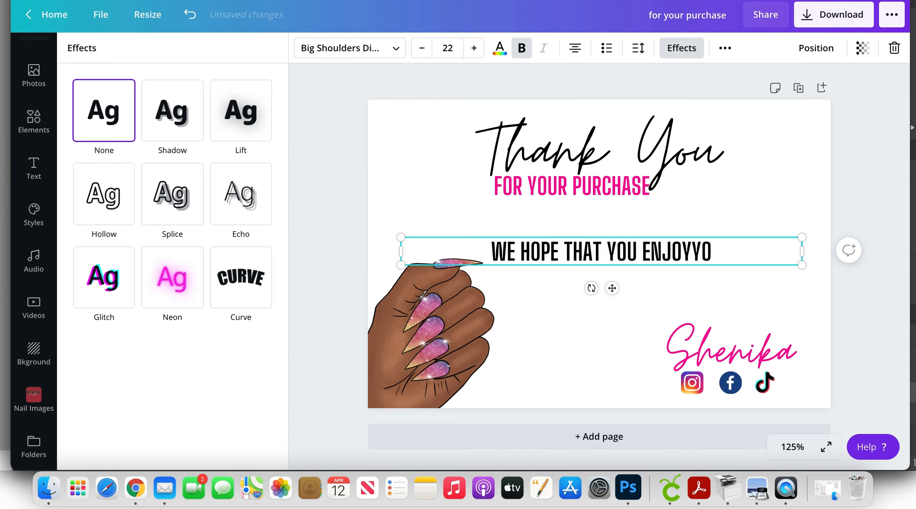
{"action": "type", "text": "YO"}
{"action": "type", "text": "UR PURCHSE"}
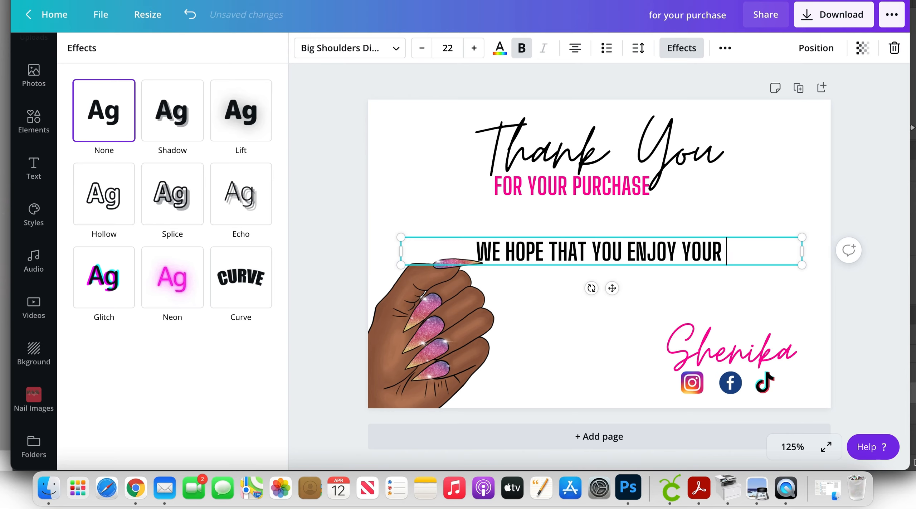
{"action": "key", "text": "BackSpace"}
{"action": "key", "text": "BackSpace"}
{"action": "type", "text": "ASE."}
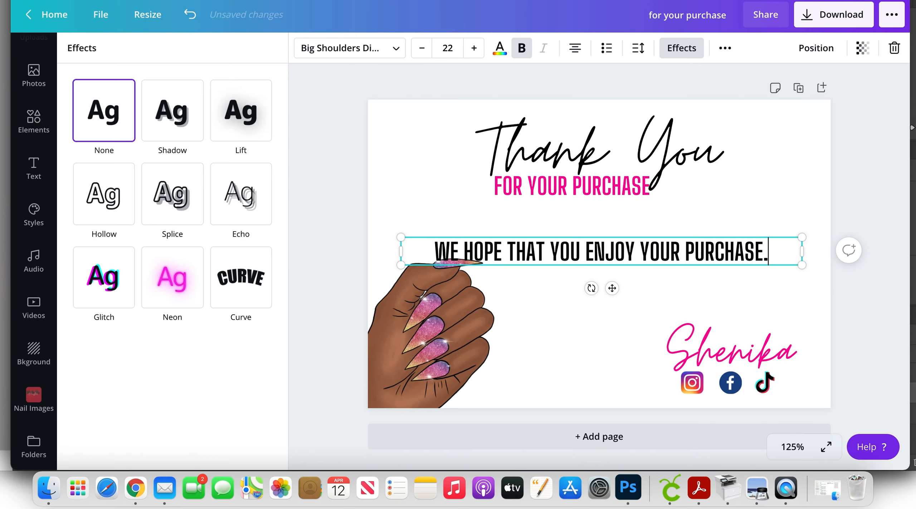
Step: Add a second line to the message reading "PLEASE USE CODE: NEW10 ON YOUR NEXT PURCHASE"
{"action": "key", "text": "Return"}
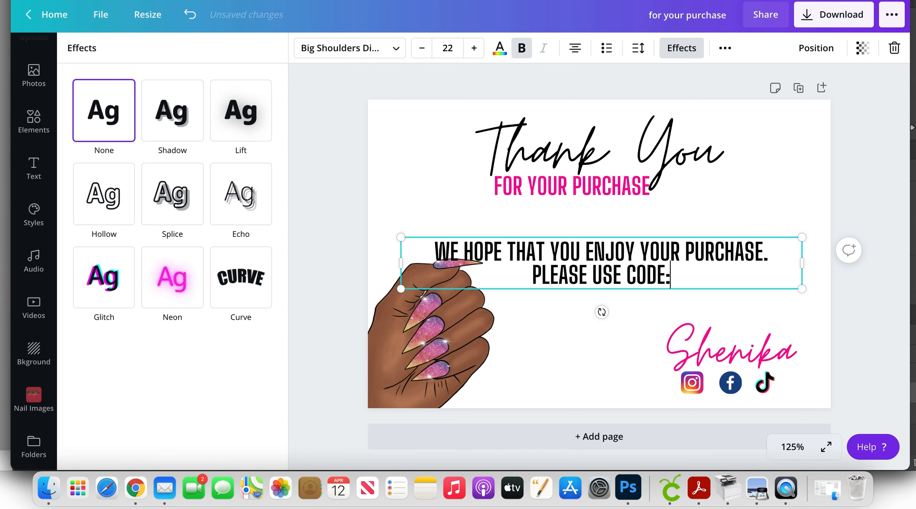
{"action": "type", "text": "PLEASE USE CODE: NEW1"}
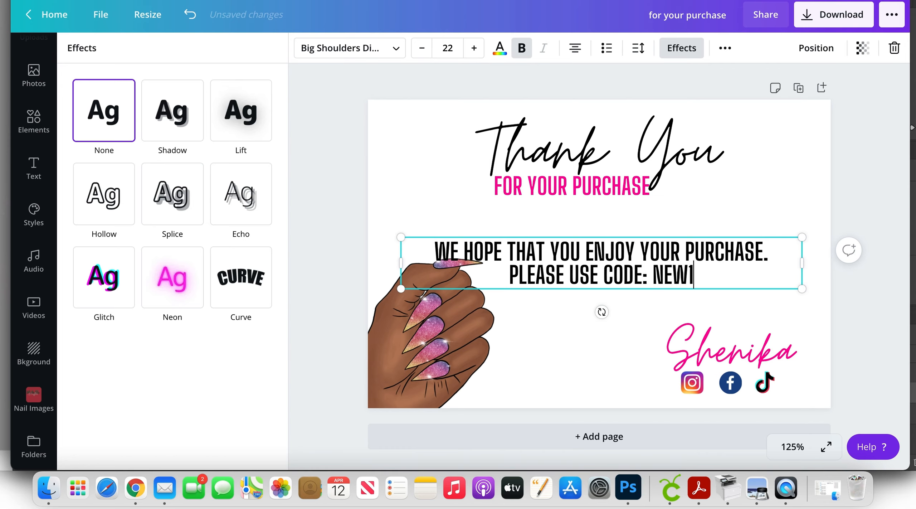
{"action": "type", "text": "0 ON YOUR NE"}
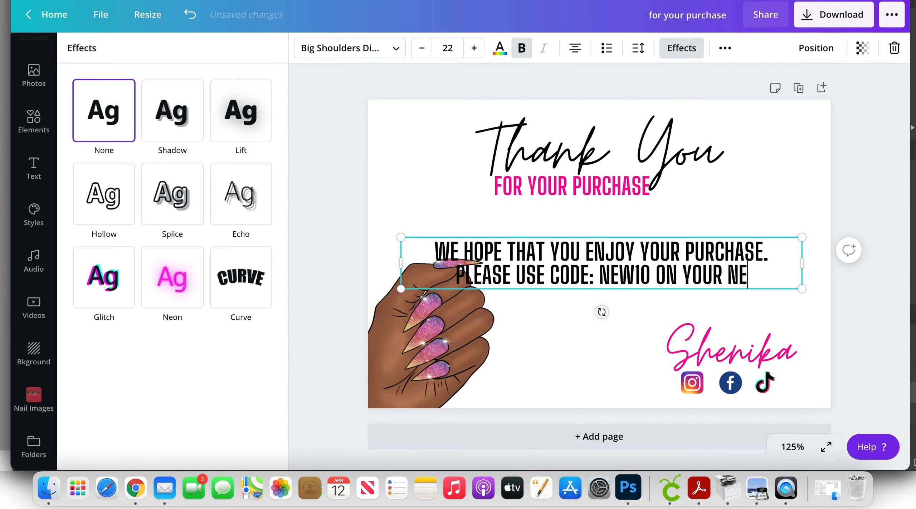
{"action": "type", "text": "XT PURCHASE"}
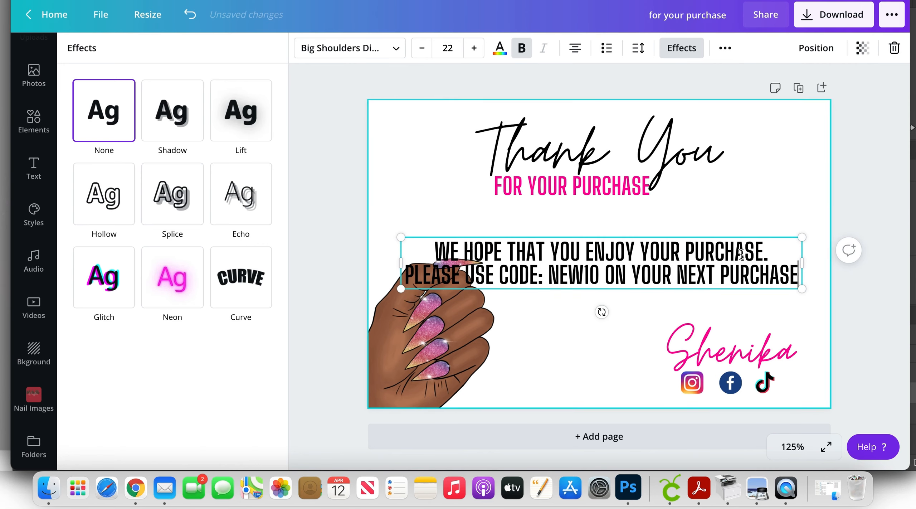
Step: Change the discount code in the message's second line to "THANKYOU10"
{"action": "left_click_drag", "start_coordinate": [584, 274], "coordinate": [561, 273]}
{"action": "type", "text": "THANK"}
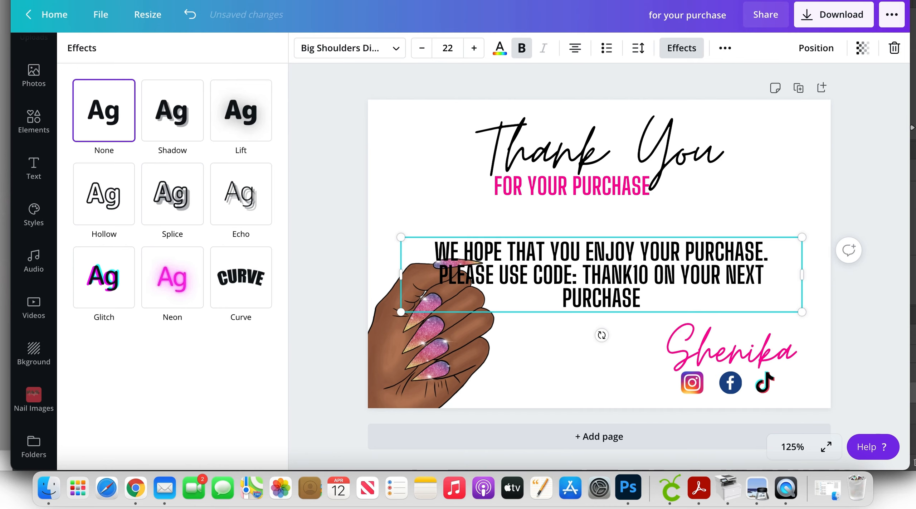
{"action": "type", "text": "YOU"}
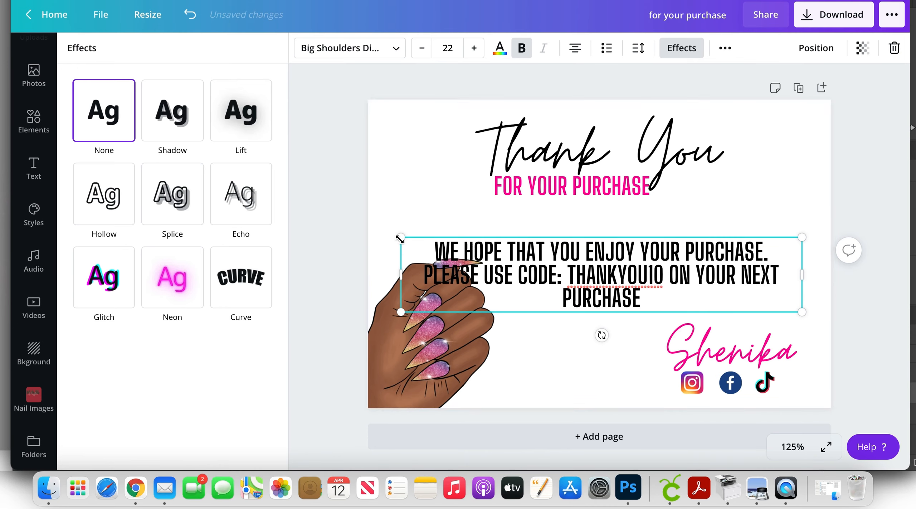
Step: Scale the message text down to font size 17.1 and place it just under the "FOR YOUR PURCHASE" line
{"action": "left_click_drag", "start_coordinate": [401, 237], "coordinate": [491, 245]}
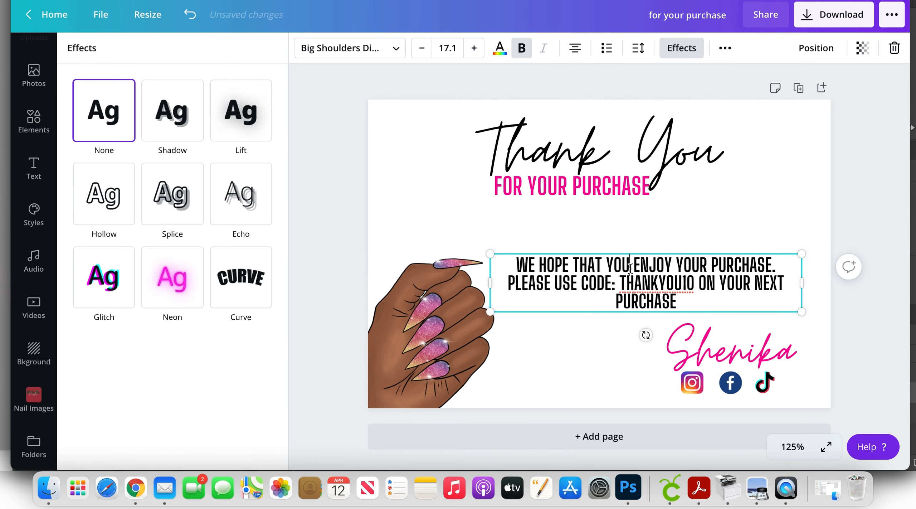
{"action": "left_click", "coordinate": [637, 257]}
{"action": "left_click_drag", "start_coordinate": [625, 249], "coordinate": [570, 206]}
{"action": "left_click", "coordinate": [597, 291]}
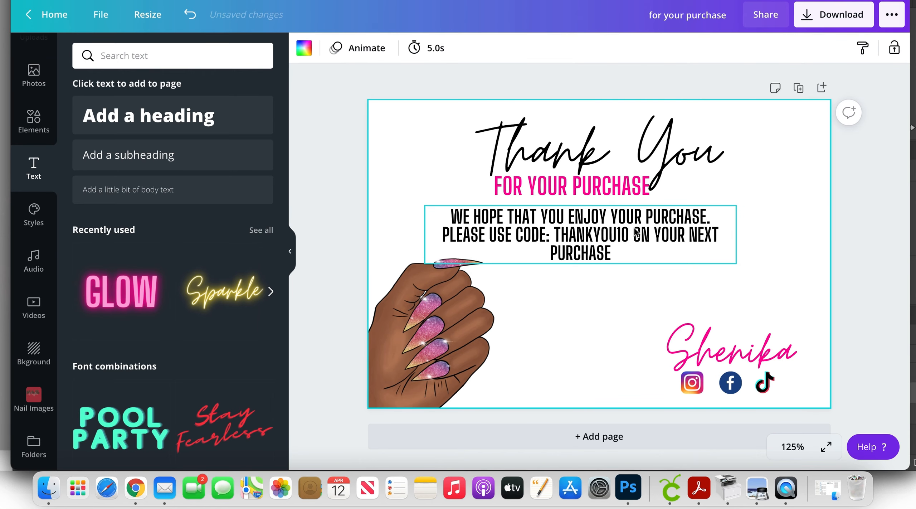
{"action": "left_click", "coordinate": [609, 250]}
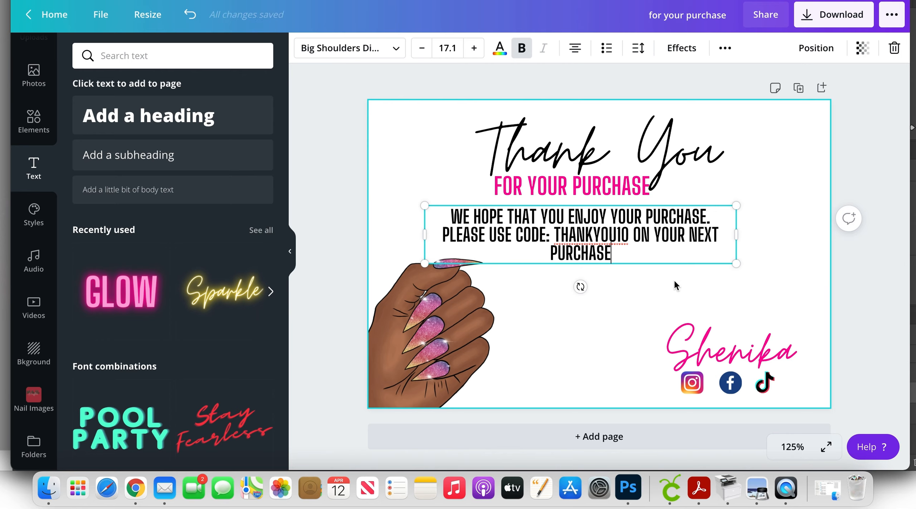
{"action": "left_click", "coordinate": [690, 281]}
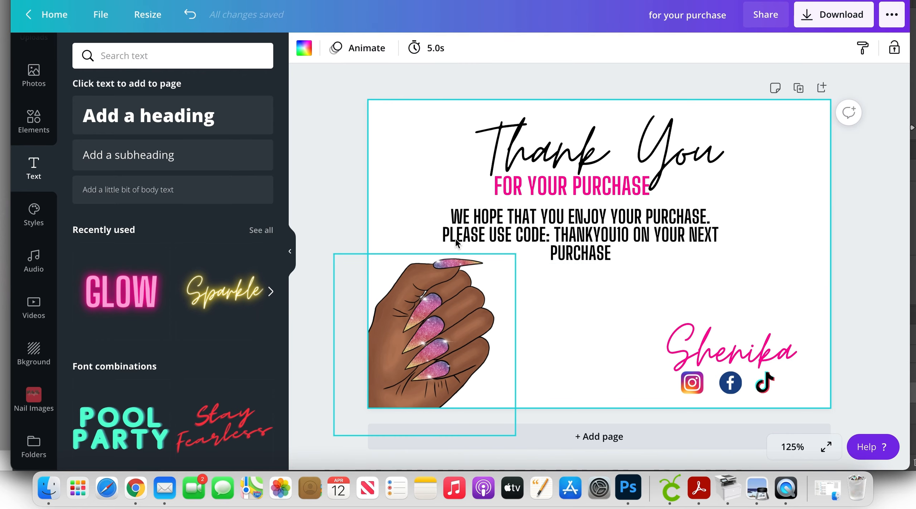
{"action": "left_click", "coordinate": [614, 249]}
{"action": "left_click", "coordinate": [589, 229]}
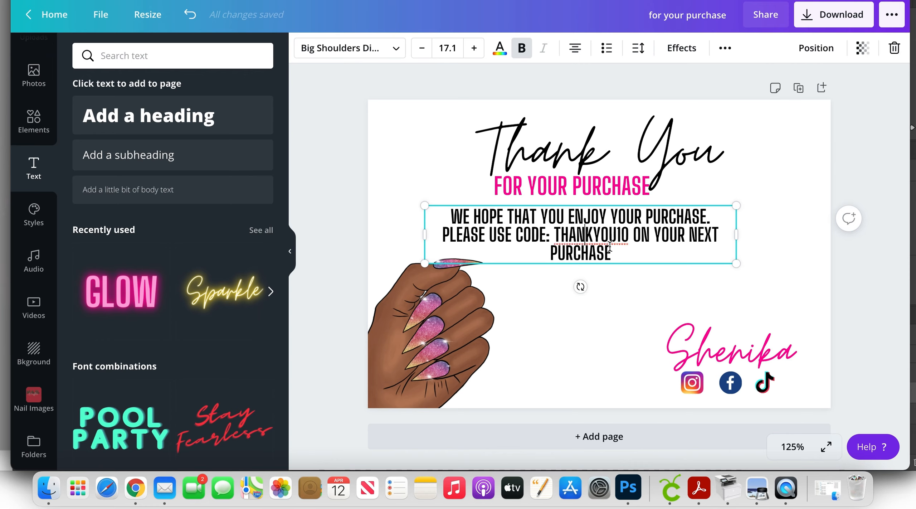
{"action": "left_click", "coordinate": [650, 303]}
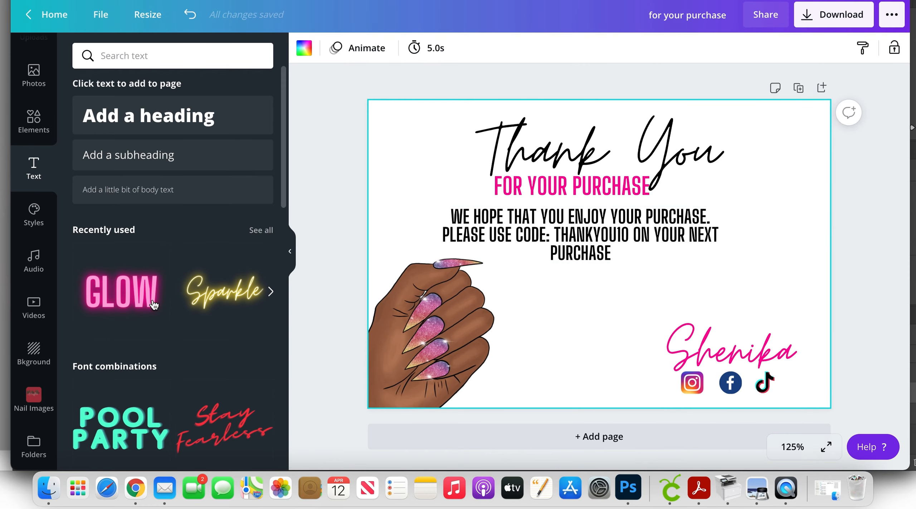
Step: Duplicate the message text and move the copy below the original, just above the name text
{"action": "left_click", "coordinate": [522, 221]}
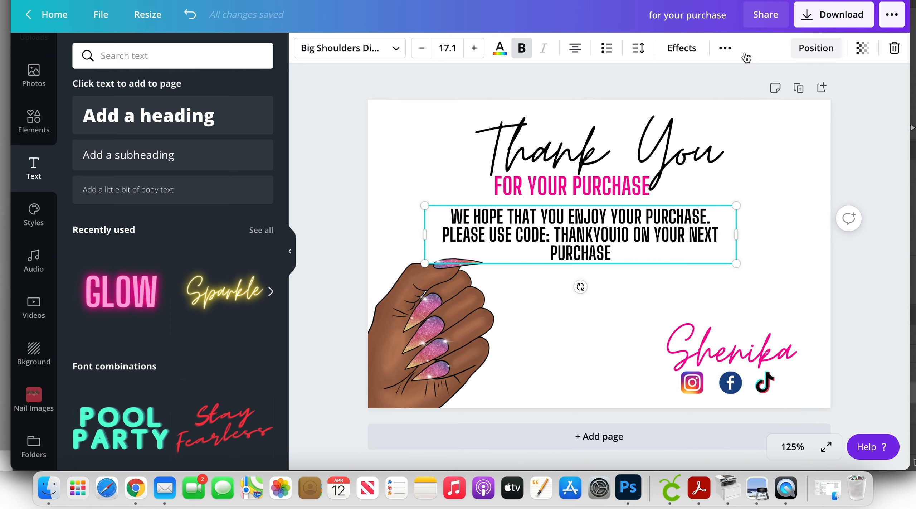
{"action": "left_click", "coordinate": [726, 52]}
{"action": "left_click", "coordinate": [720, 79]}
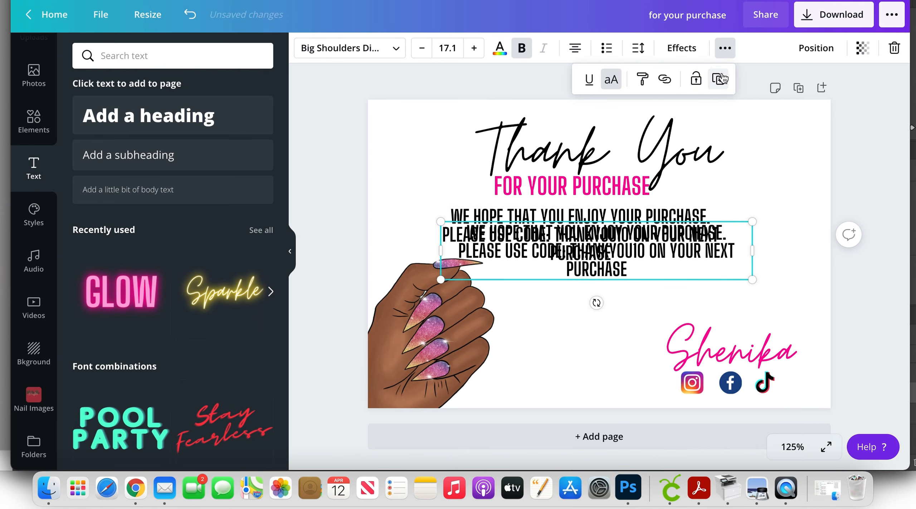
{"action": "left_click", "coordinate": [631, 234]}
{"action": "left_click_drag", "start_coordinate": [631, 229], "coordinate": [635, 287]}
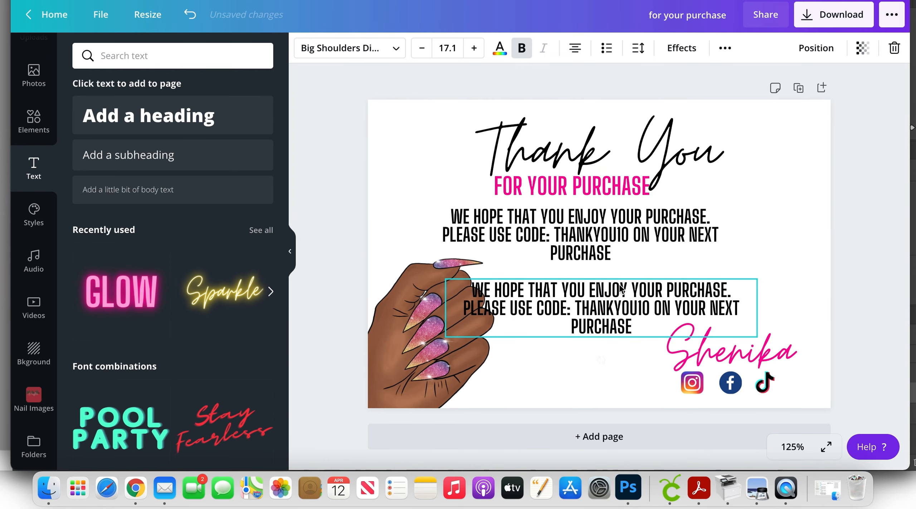
Step: Replace the copied message with "BE SURE TO FOLLOW US ON ALL SOCIAL MEDIA AND TAG US WITH IN YOUR PICS"
{"action": "triple_click", "coordinate": [495, 285]}
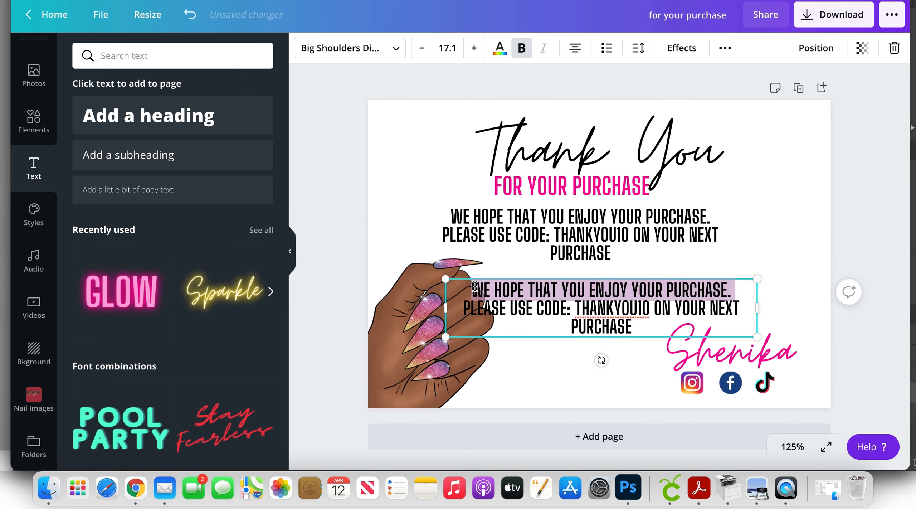
{"action": "left_click_drag", "start_coordinate": [475, 286], "coordinate": [650, 327]}
{"action": "type", "text": "BE SURE TO FOL"}
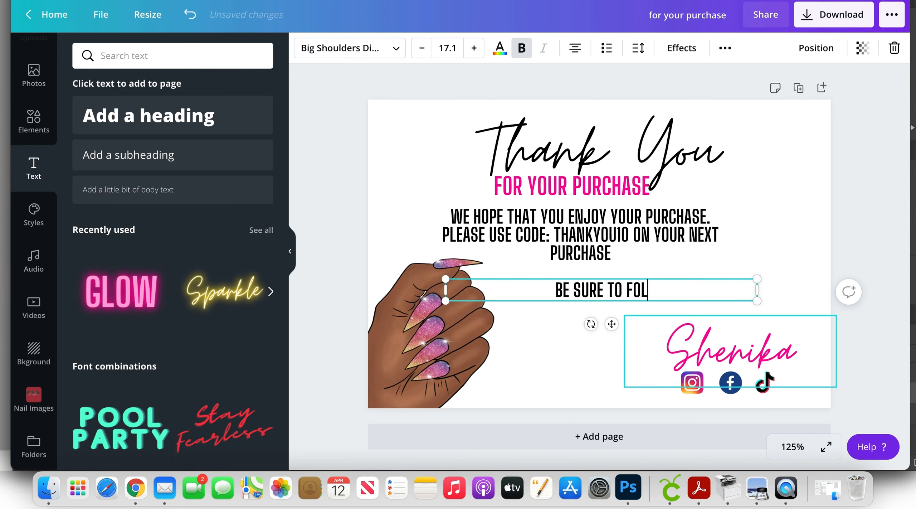
{"action": "type", "text": "LOW"}
{"action": "key", "text": "BackSpace"}
{"action": "key", "text": "BackSpace"}
{"action": "type", "text": "LOW US ON ALL SOCIA"}
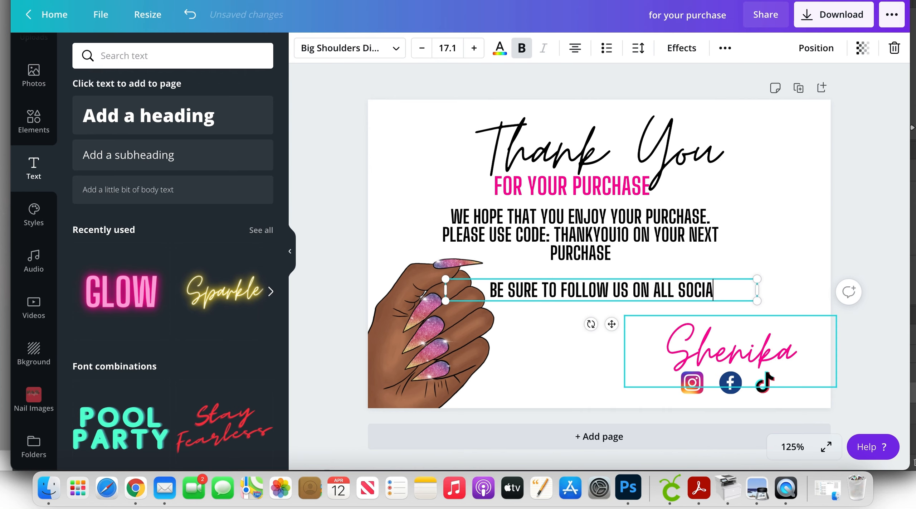
{"action": "type", "text": "L ME"}
{"action": "key", "text": "BackSpace"}
{"action": "key", "text": "BackSpace"}
{"action": "key", "text": "BackSpace"}
{"action": "key", "text": "BackSpace"}
{"action": "type", "text": "LMEDIA AND TAG"}
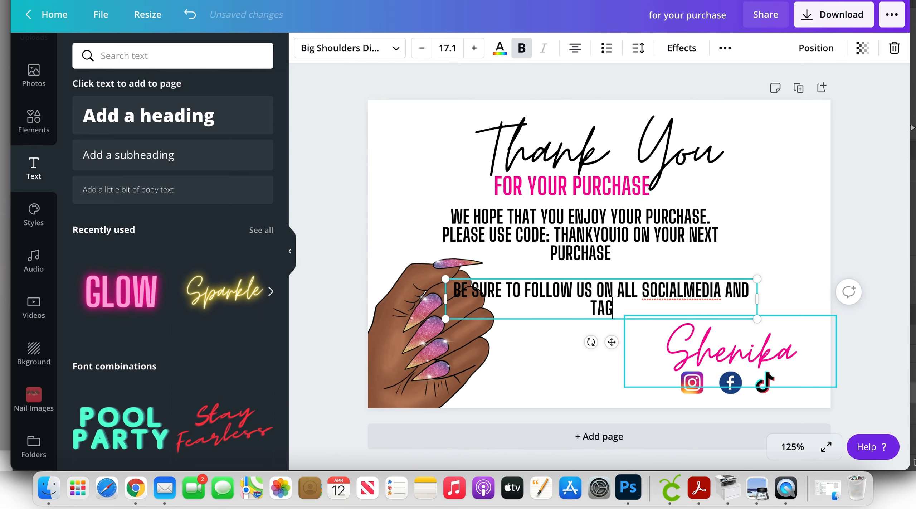
{"action": "type", "text": " US WITHJ"}
{"action": "key", "text": "BackSpace"}
{"action": "type", "text": "WH"}
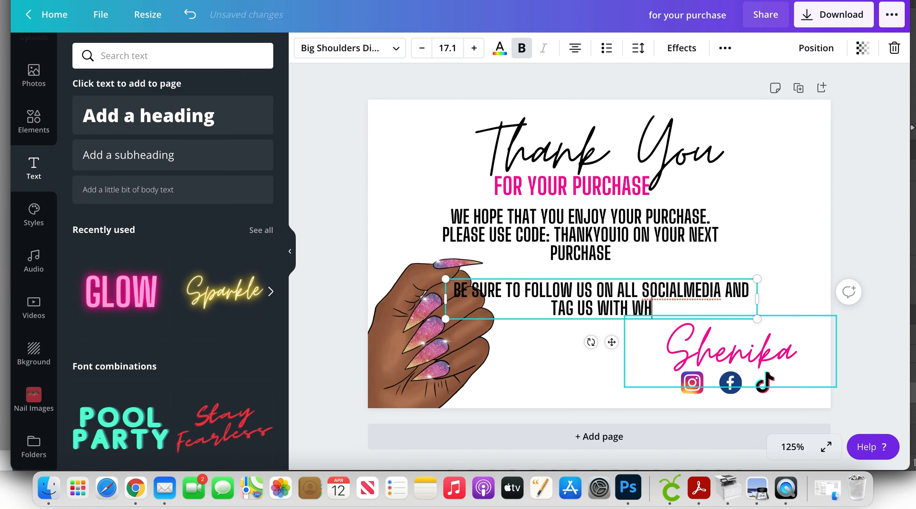
{"action": "key", "text": "BackSpace"}
{"action": "key", "text": "BackSpace"}
{"action": "type", "text": "IN"}
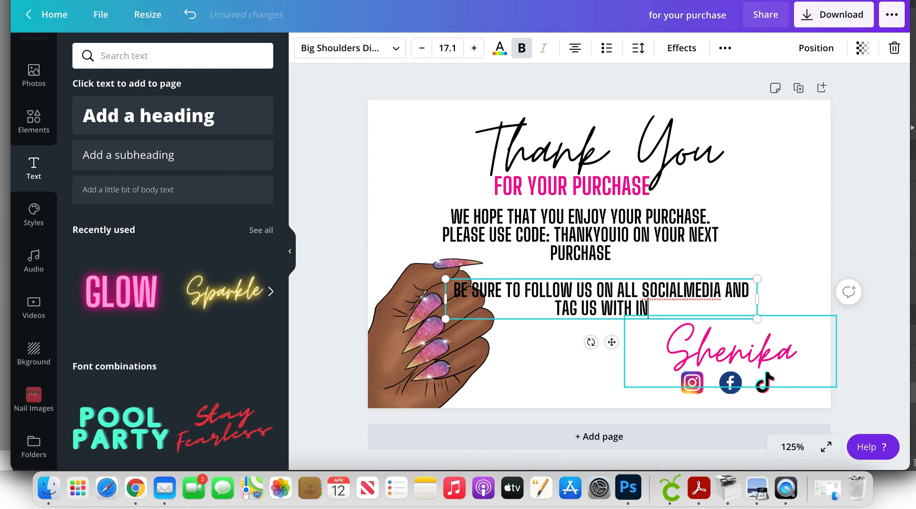
{"action": "type", "text": " YOUR PICS"}
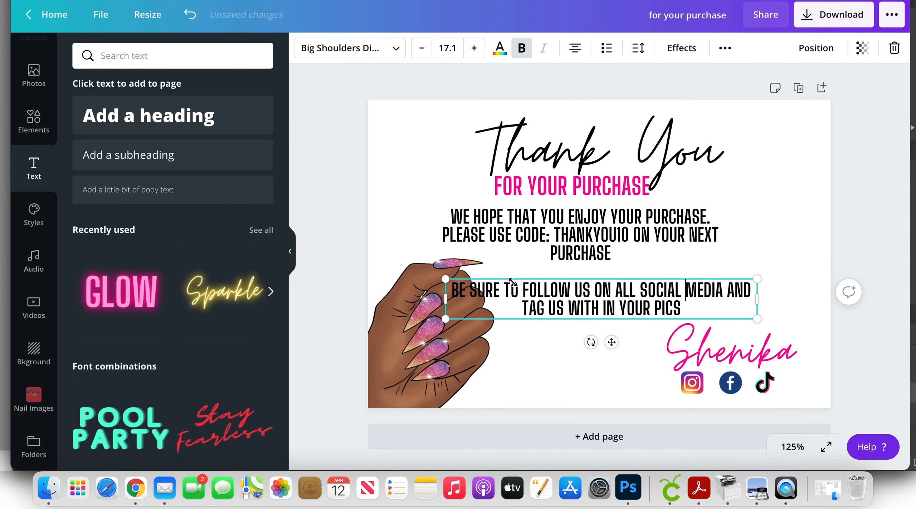
{"action": "left_click_drag", "start_coordinate": [512, 282], "coordinate": [519, 283]}
{"action": "left_click", "coordinate": [800, 201]}
Step: Scale the follow-us text down to font size 8.4 and place it near the card's bottom edge, left of the Instagram icon
{"action": "left_click", "coordinate": [649, 297]}
{"action": "left_click_drag", "start_coordinate": [650, 296], "coordinate": [580, 383]}
{"action": "left_click_drag", "start_coordinate": [473, 384], "coordinate": [572, 363]}
Step: Move the pink name text beside the hand image, between the discount message and the follow-us text
{"action": "left_click", "coordinate": [750, 257]}
{"action": "left_click", "coordinate": [720, 346]}
{"action": "left_click_drag", "start_coordinate": [720, 346], "coordinate": [574, 304]}
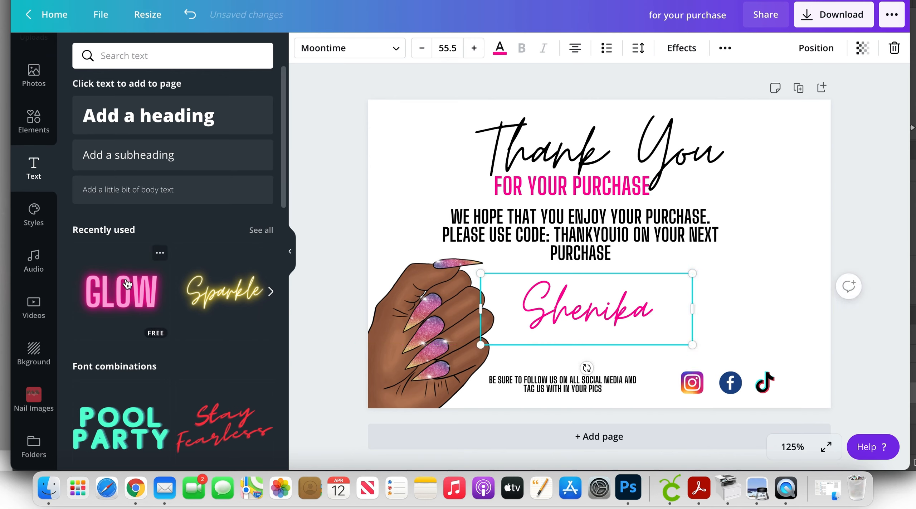
Step: Duplicate the follow-us text, place the copy above the social media icons, and replace its wording with the business's social media handle
{"action": "left_click", "coordinate": [573, 383]}
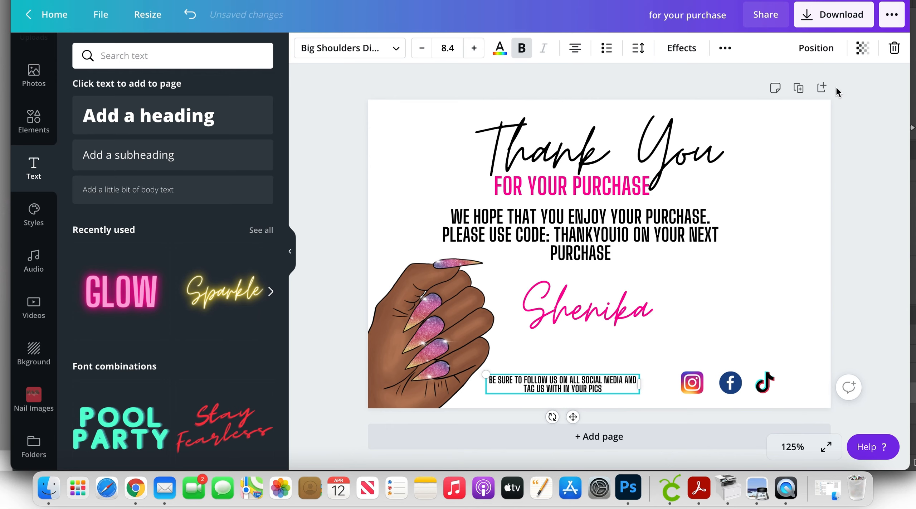
{"action": "left_click", "coordinate": [724, 48]}
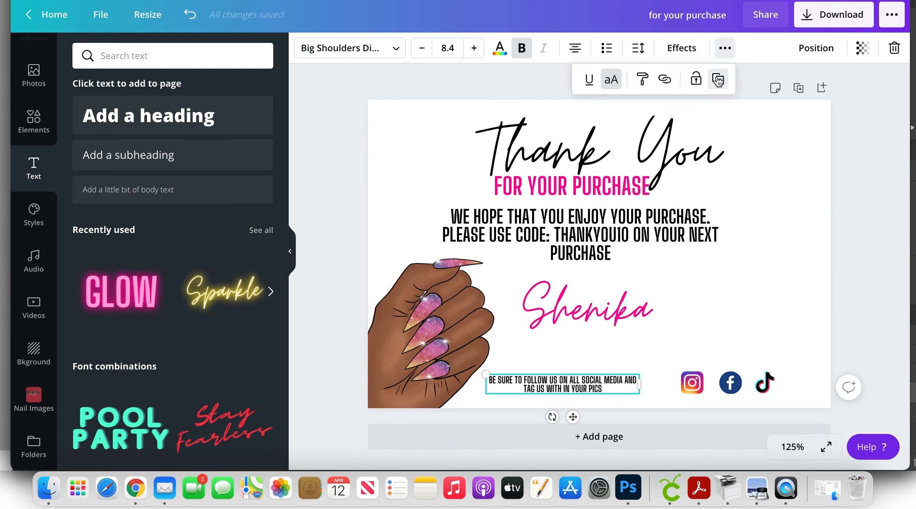
{"action": "left_click", "coordinate": [718, 79]}
{"action": "left_click_drag", "start_coordinate": [577, 382], "coordinate": [730, 350]}
{"action": "double_click", "coordinate": [692, 352]}
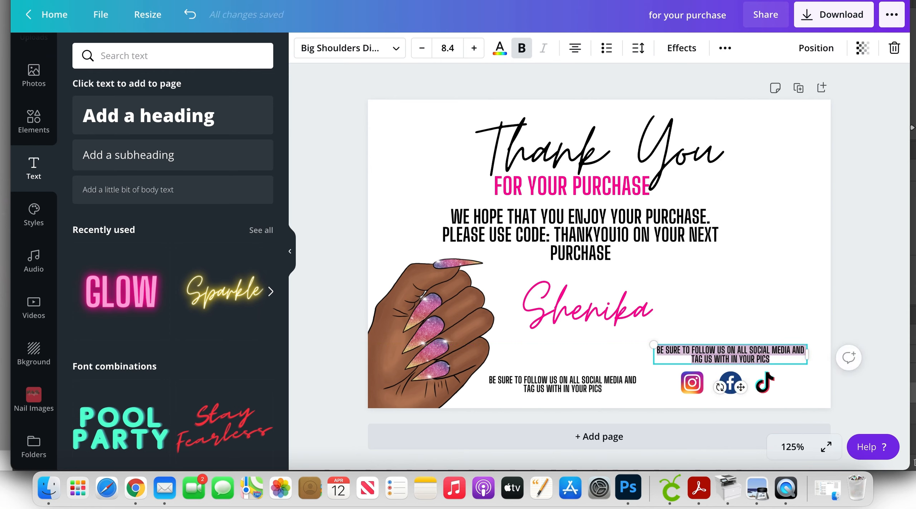
{"action": "type", "text": "@SHENIKA"}
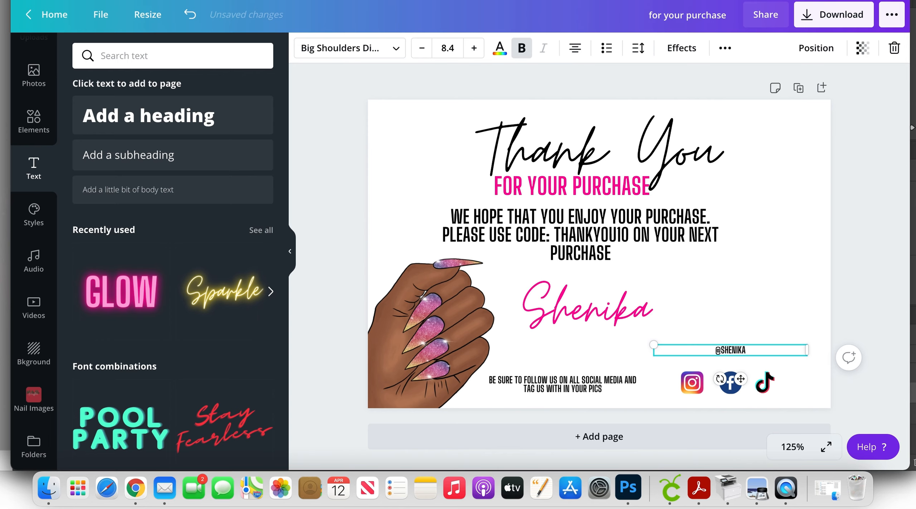
{"action": "type", "text": "SNAILS"}
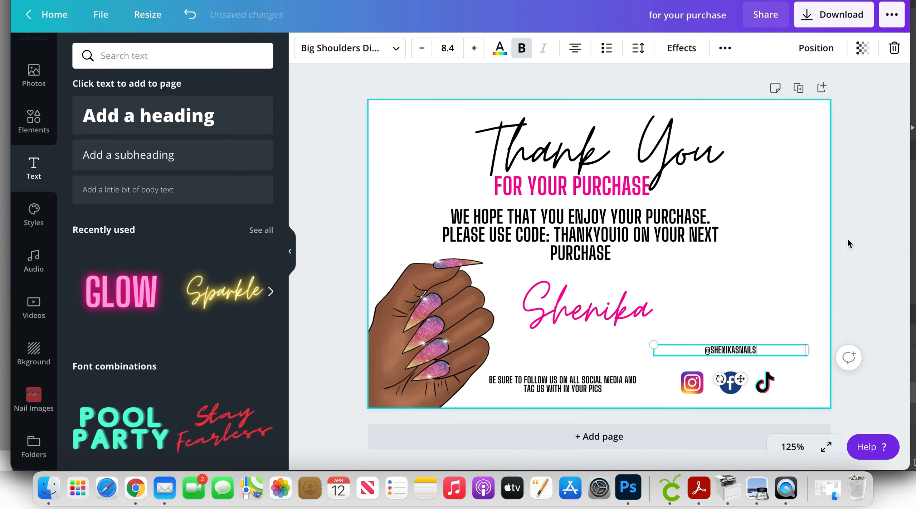
Step: Move the handle text down to just above the social media icons, and the follow-us text closer to the Instagram icon
{"action": "left_click", "coordinate": [873, 259]}
{"action": "left_click", "coordinate": [735, 348]}
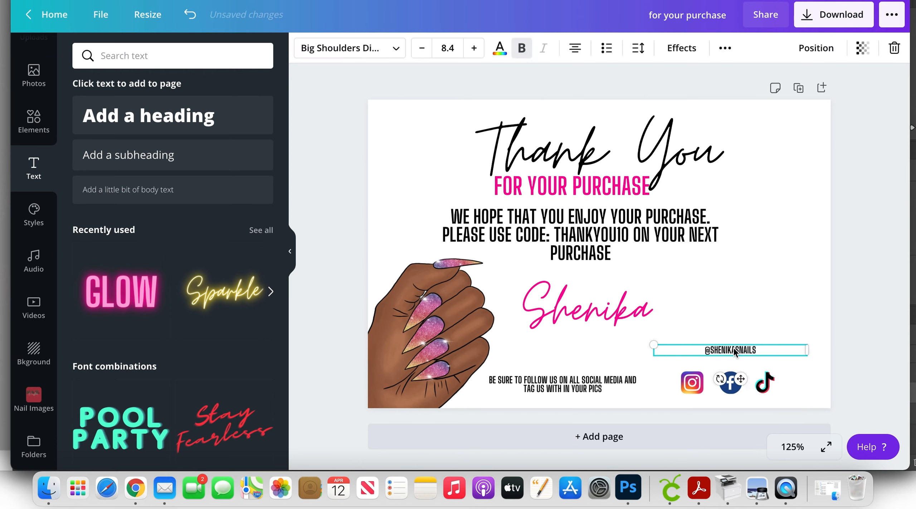
{"action": "left_click_drag", "start_coordinate": [735, 348], "coordinate": [732, 359]}
{"action": "left_click", "coordinate": [847, 281]}
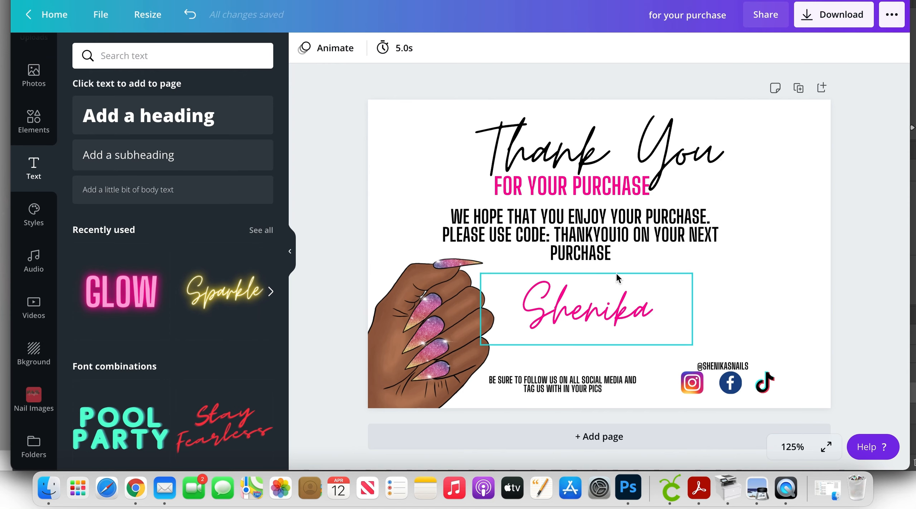
{"action": "left_click", "coordinate": [585, 388]}
{"action": "left_click_drag", "start_coordinate": [585, 387], "coordinate": [594, 388]}
Step: Enlarge the pink name text to font size 76.3 and shift it left, closer to the hand image
{"action": "left_click", "coordinate": [587, 314]}
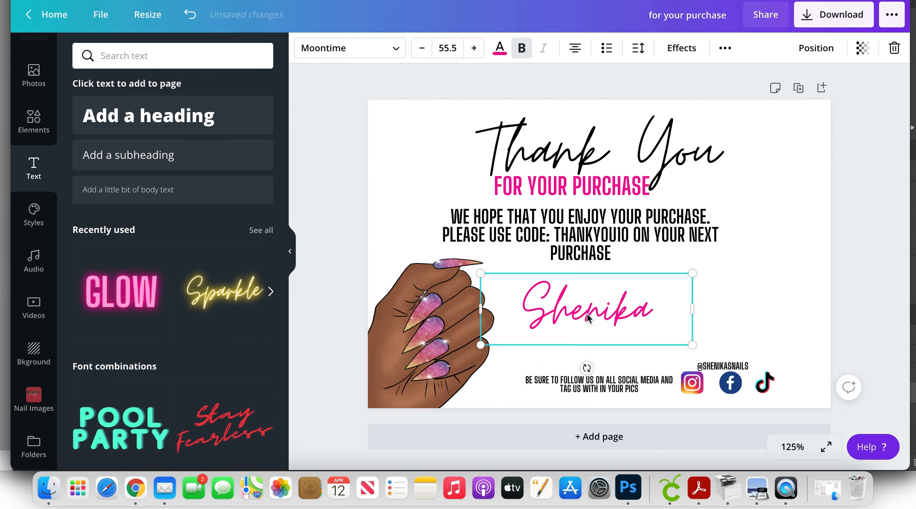
{"action": "left_click_drag", "start_coordinate": [742, 357], "coordinate": [772, 371]}
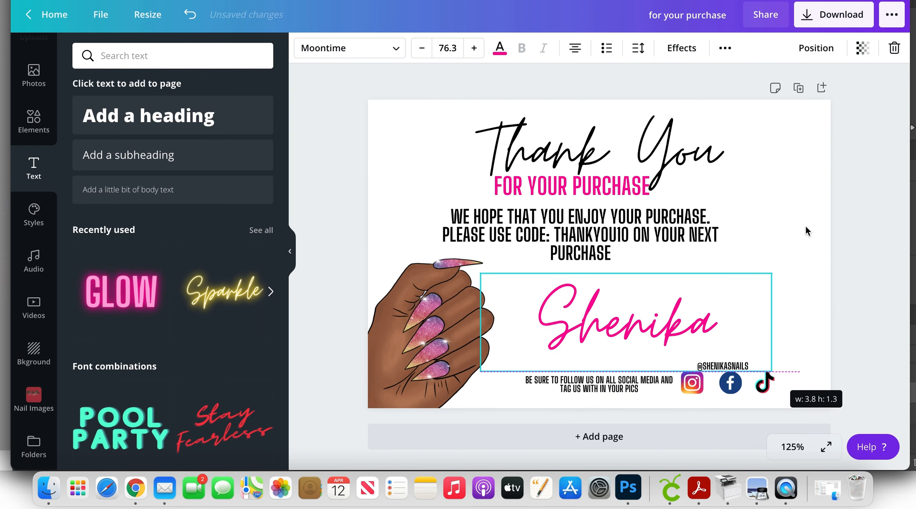
{"action": "left_click", "coordinate": [787, 221]}
{"action": "left_click_drag", "start_coordinate": [669, 321], "coordinate": [633, 321]}
Step: Center the "Thank You" text horizontally on the card and move the discount message slightly down
{"action": "left_click_drag", "start_coordinate": [663, 139], "coordinate": [662, 140]}
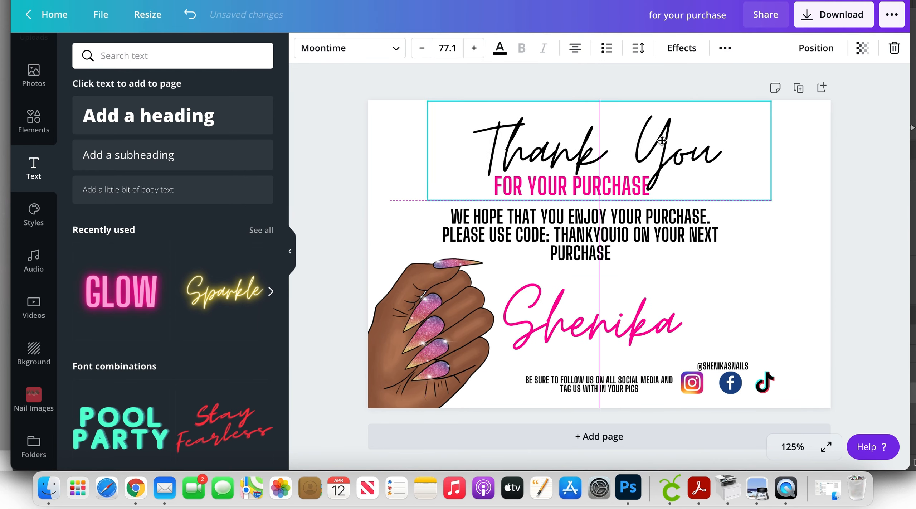
{"action": "left_click", "coordinate": [749, 239]}
{"action": "left_click", "coordinate": [639, 256]}
{"action": "mouse_move", "coordinate": [640, 253]}
{"action": "left_mouse_down"}
{"action": "mouse_move", "coordinate": [642, 262]}
{"action": "mouse_move", "coordinate": [639, 253]}
{"action": "left_mouse_up"}
Step: Move "FOR YOUR PURCHASE" slightly down and reposition "Thank You" so it overlaps that line again
{"action": "left_click", "coordinate": [607, 181]}
{"action": "left_click_drag", "start_coordinate": [608, 181], "coordinate": [607, 146]}
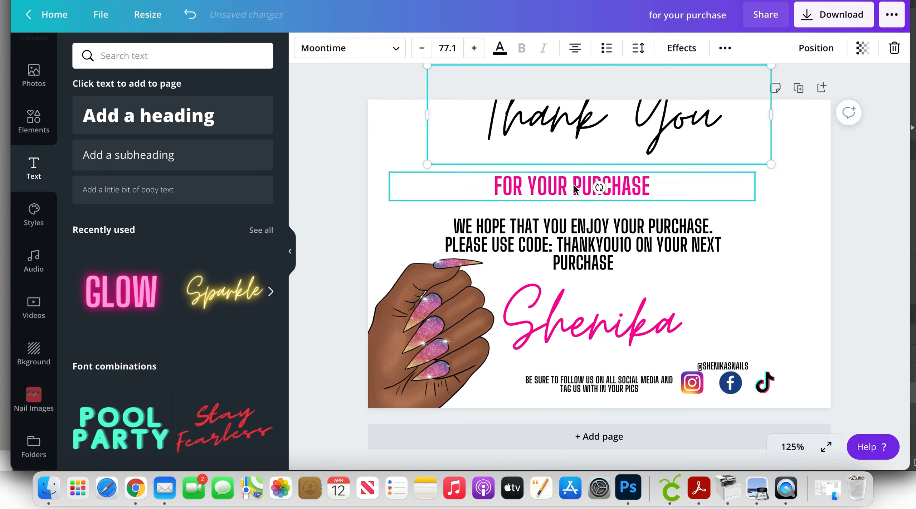
{"action": "left_click_drag", "start_coordinate": [574, 185], "coordinate": [573, 195]}
{"action": "left_click_drag", "start_coordinate": [585, 152], "coordinate": [587, 169]}
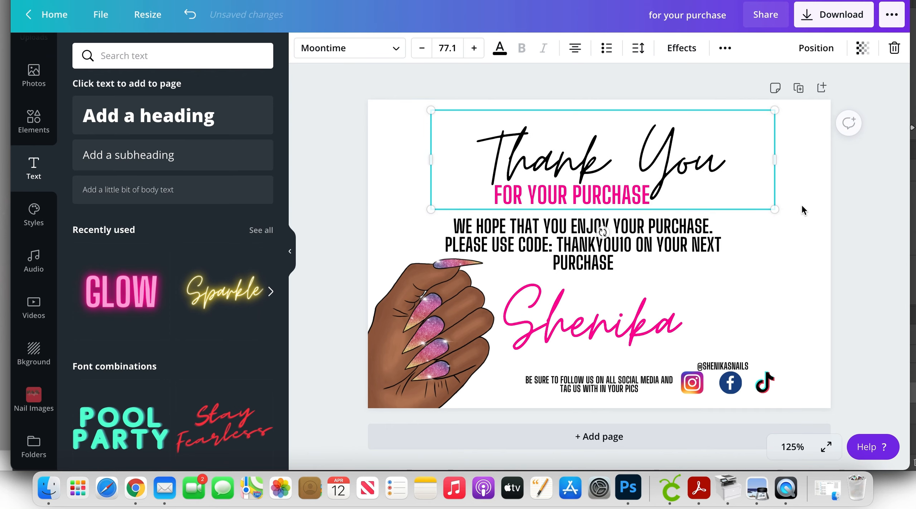
Step: Center the discount message horizontally on the card, just below the "FOR YOUR PURCHASE" line
{"action": "left_click", "coordinate": [802, 203]}
{"action": "left_click", "coordinate": [596, 246]}
{"action": "mouse_move", "coordinate": [595, 247]}
{"action": "left_mouse_down"}
{"action": "mouse_move", "coordinate": [613, 246]}
{"action": "mouse_move", "coordinate": [594, 246]}
{"action": "left_mouse_up"}
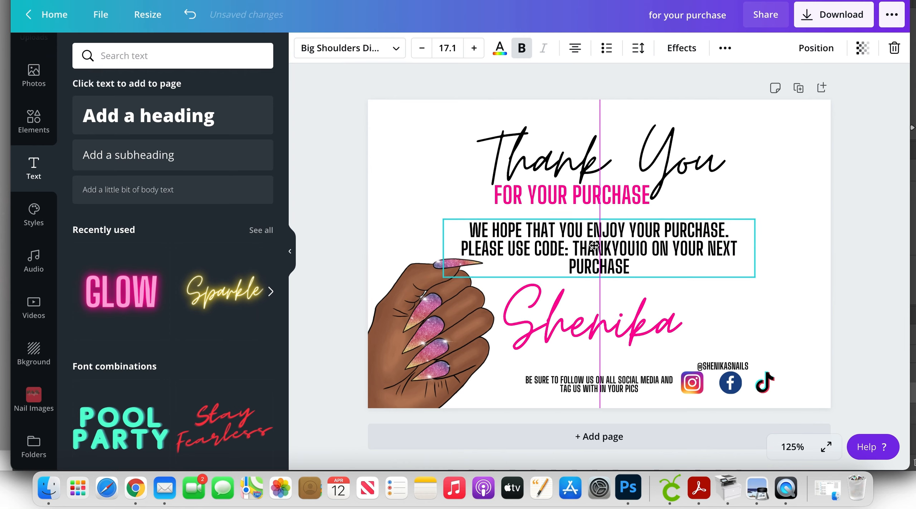
Step: Shift "FOR YOUR PURCHASE" slightly right and place "Thank You" over it, aligned with the left edge of the message's text box
{"action": "left_click_drag", "start_coordinate": [591, 168], "coordinate": [588, 137]}
{"action": "left_click_drag", "start_coordinate": [577, 193], "coordinate": [586, 193]}
{"action": "left_click", "coordinate": [664, 141]}
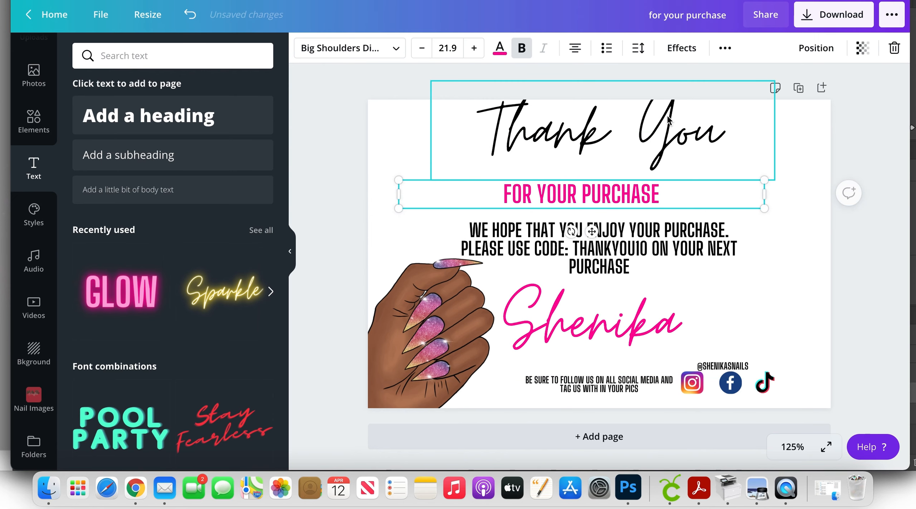
{"action": "left_click_drag", "start_coordinate": [686, 160], "coordinate": [679, 141]}
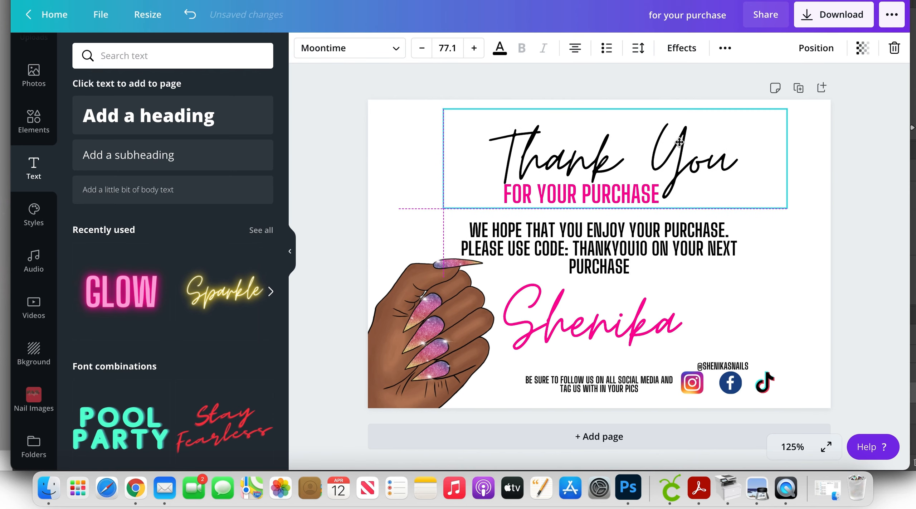
{"action": "left_click_drag", "start_coordinate": [678, 143], "coordinate": [677, 143]}
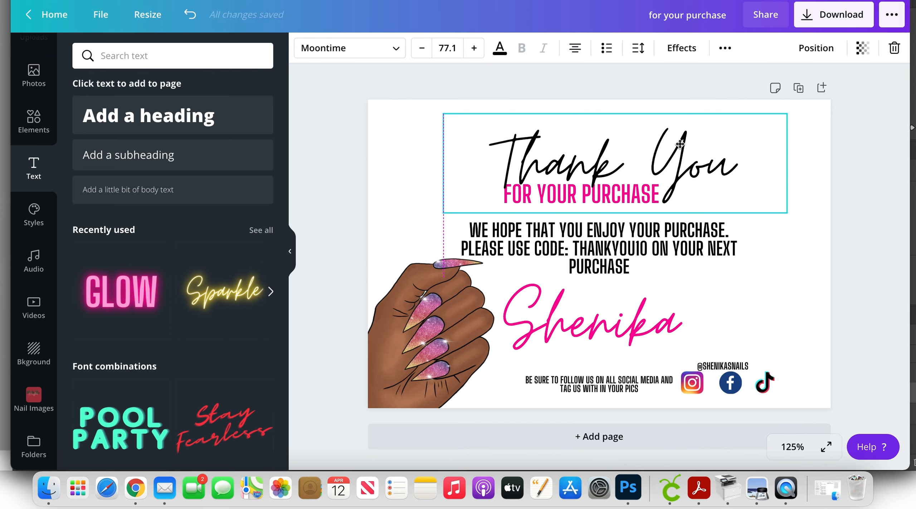
{"action": "left_click", "coordinate": [819, 237]}
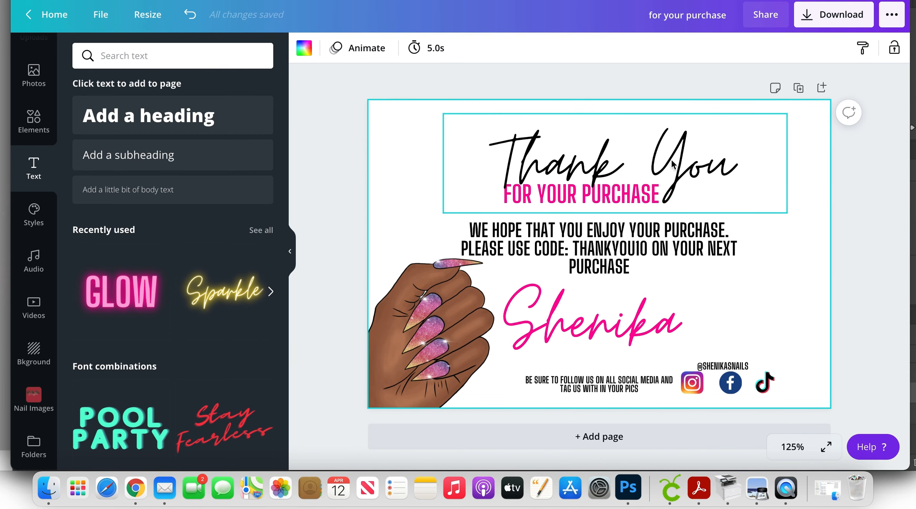
{"action": "left_click_drag", "start_coordinate": [673, 164], "coordinate": [673, 159]}
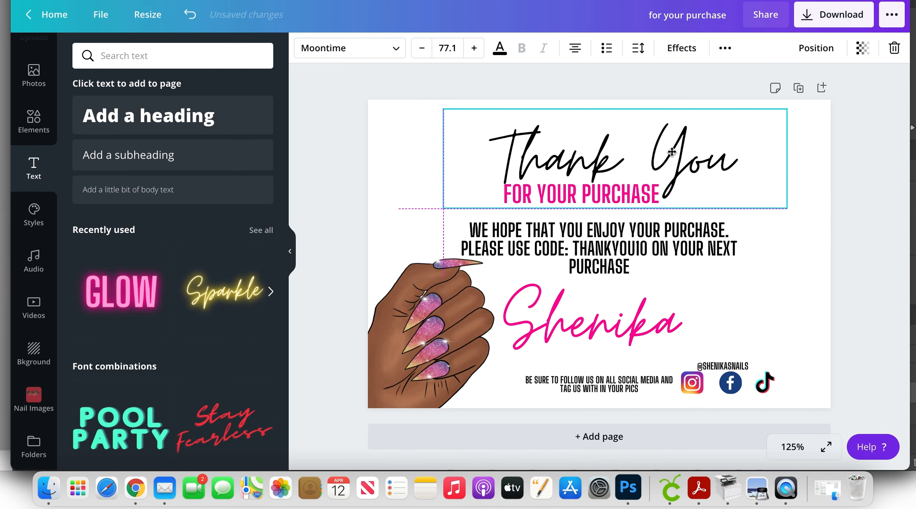
Step: Change the end of the message's first line from "PURCHASE." to "ITEM."
{"action": "left_click", "coordinate": [726, 232]}
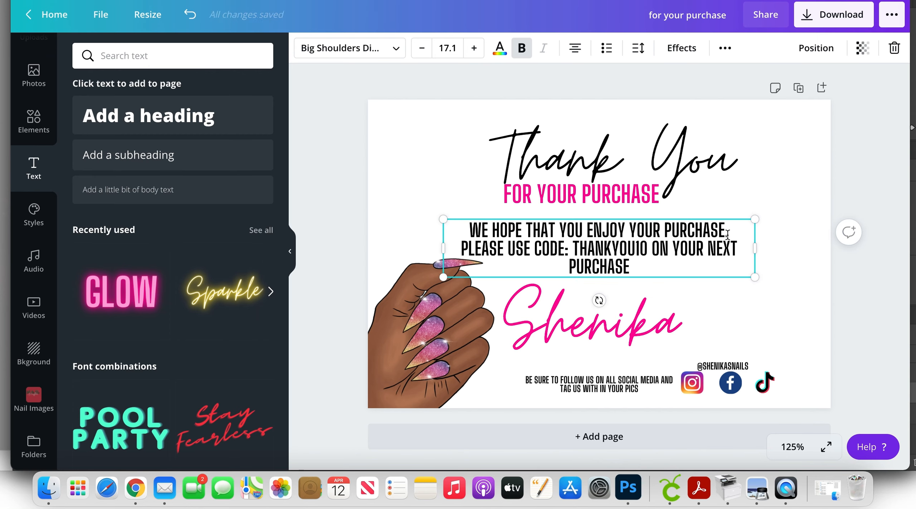
{"action": "type", "text": "."}
{"action": "left_click_drag", "start_coordinate": [728, 231], "coordinate": [667, 233]}
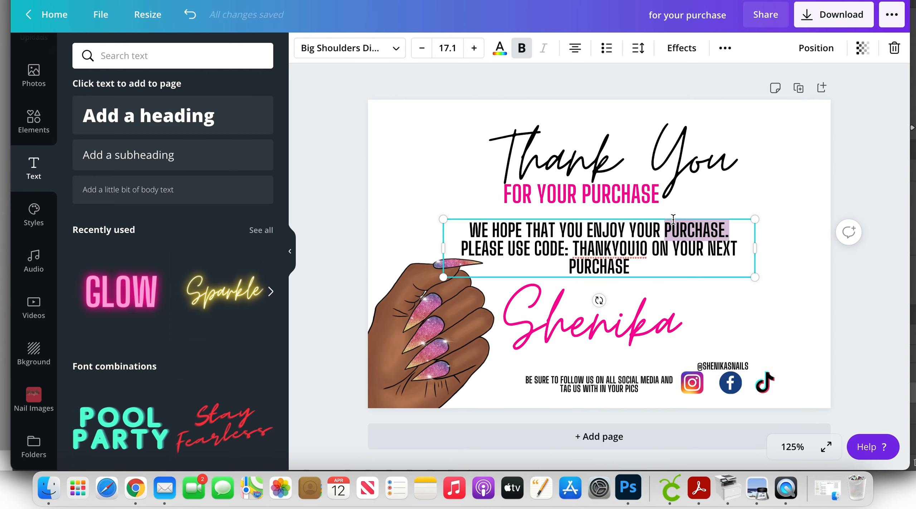
{"action": "type", "text": "ITEM"}
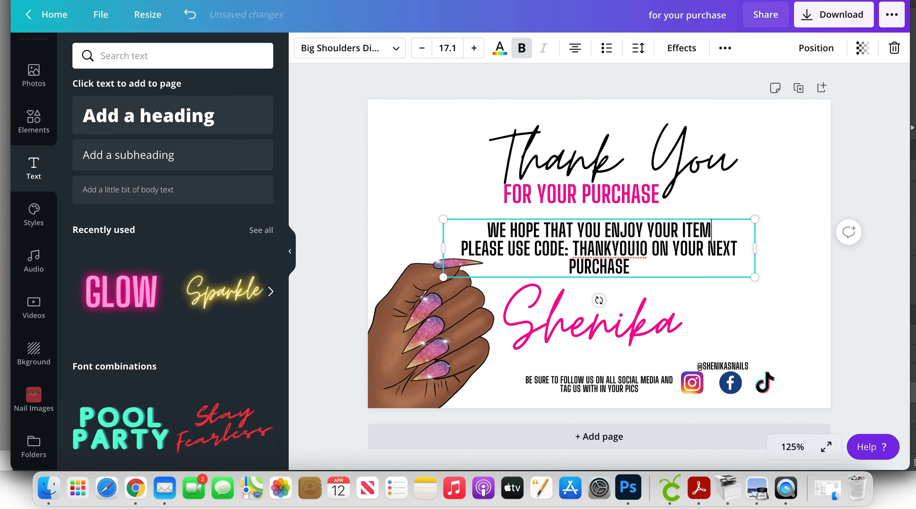
{"action": "type", "text": "."}
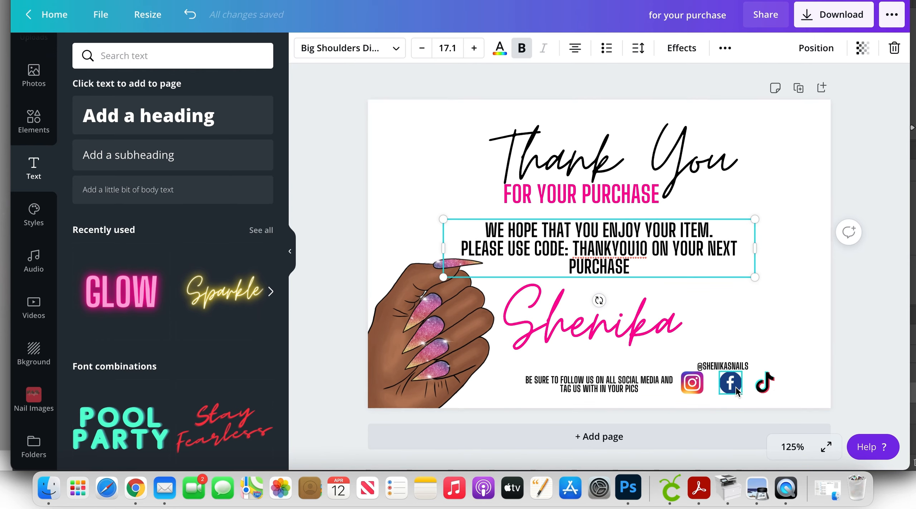
Step: Move the TikTok icon slightly right and group it with the Facebook and Instagram icons
{"action": "left_click", "coordinate": [778, 383]}
{"action": "left_click_drag", "start_coordinate": [801, 388], "coordinate": [784, 384]}
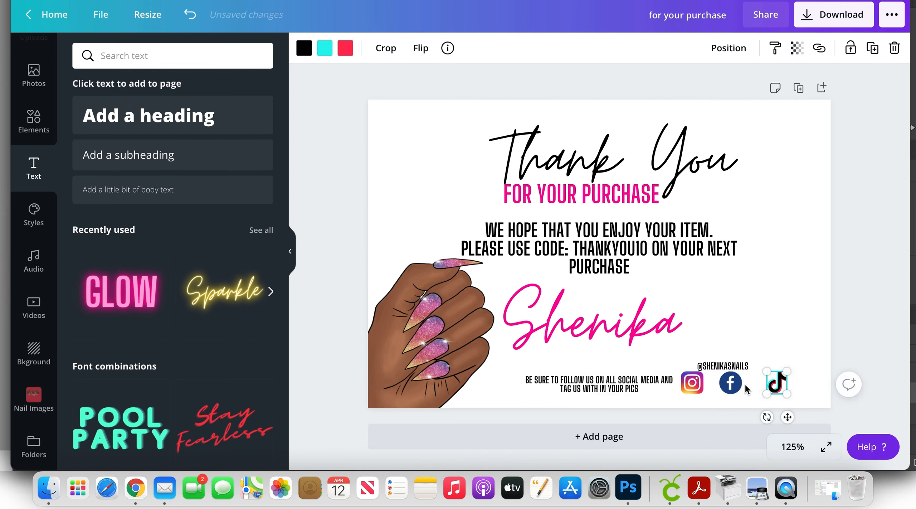
{"action": "left_click", "coordinate": [732, 384], "text": "shift"}
{"action": "left_click", "coordinate": [700, 384], "text": "shift"}
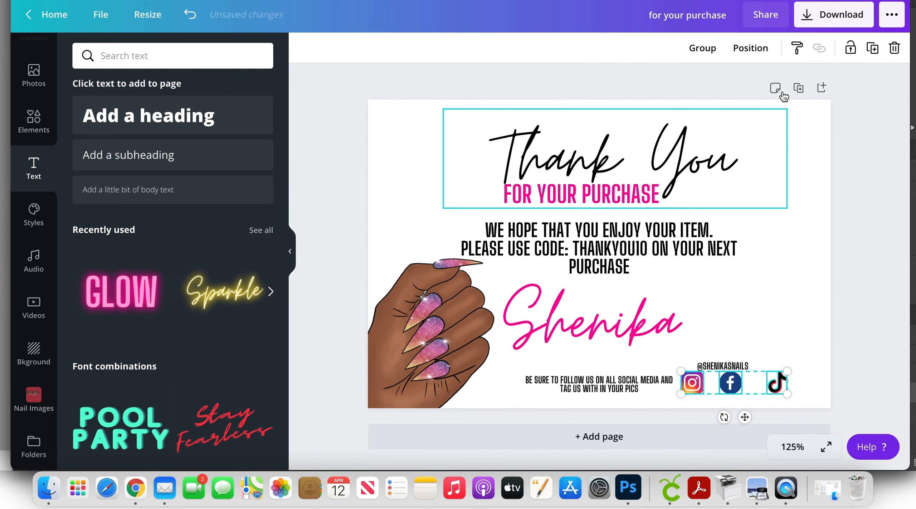
{"action": "left_click", "coordinate": [703, 56]}
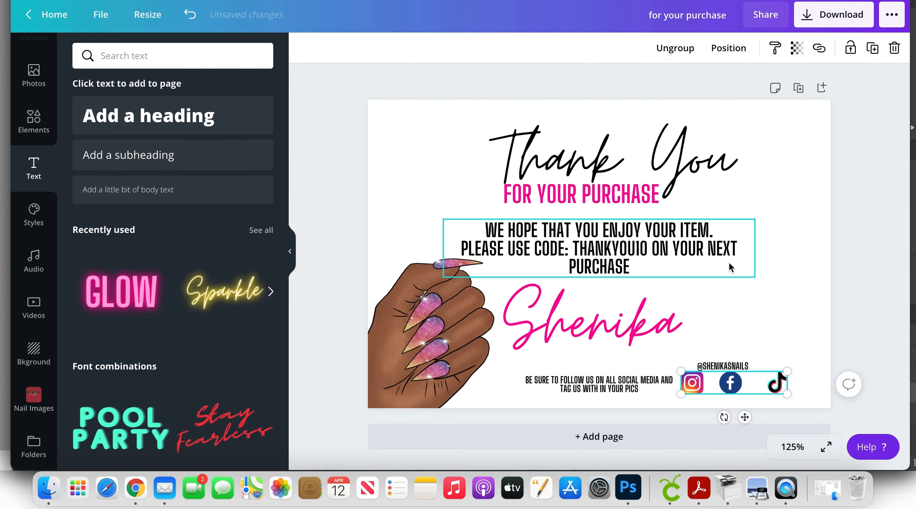
Step: Move the icon group to the card's lower-right corner and place the handle text centered above it
{"action": "left_click_drag", "start_coordinate": [730, 382], "coordinate": [774, 369]}
{"action": "left_click", "coordinate": [718, 338]}
{"action": "left_click", "coordinate": [760, 349]}
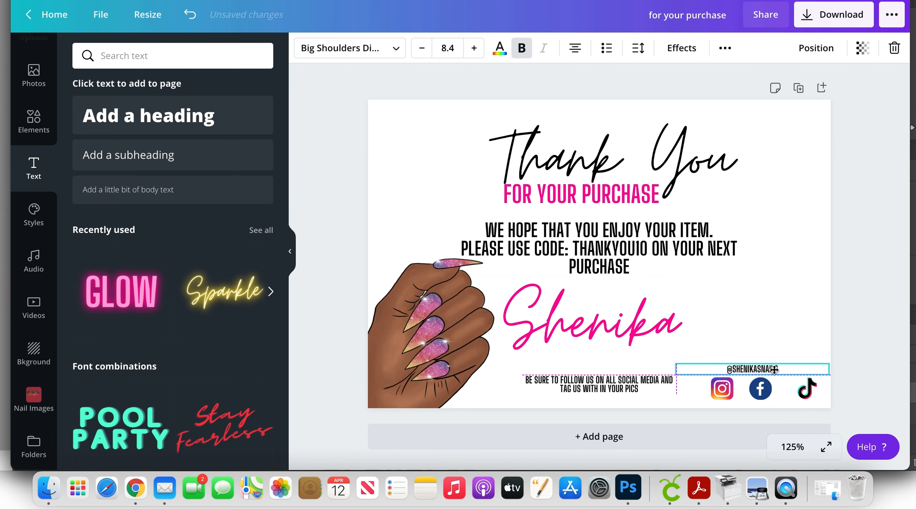
{"action": "left_click", "coordinate": [886, 278]}
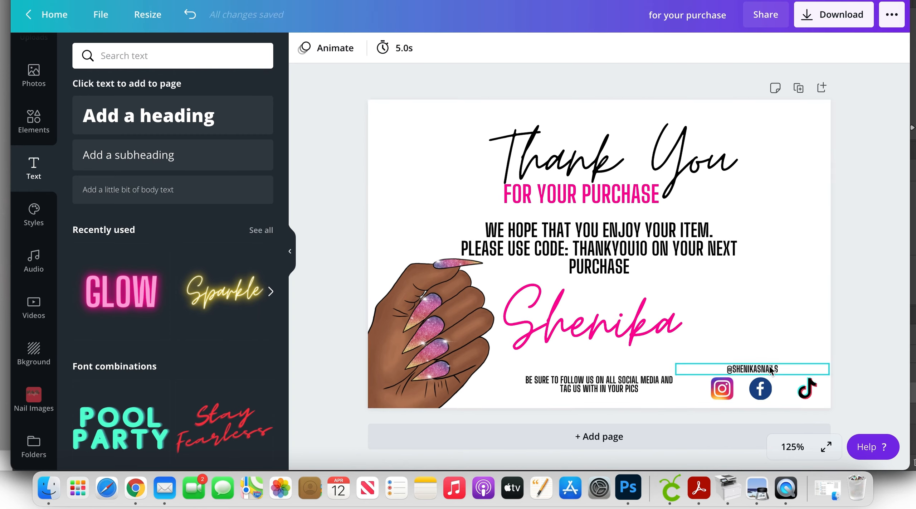
Step: Shrink the social icon group to about 1.2 × 0.3 in
{"action": "left_click", "coordinate": [718, 393]}
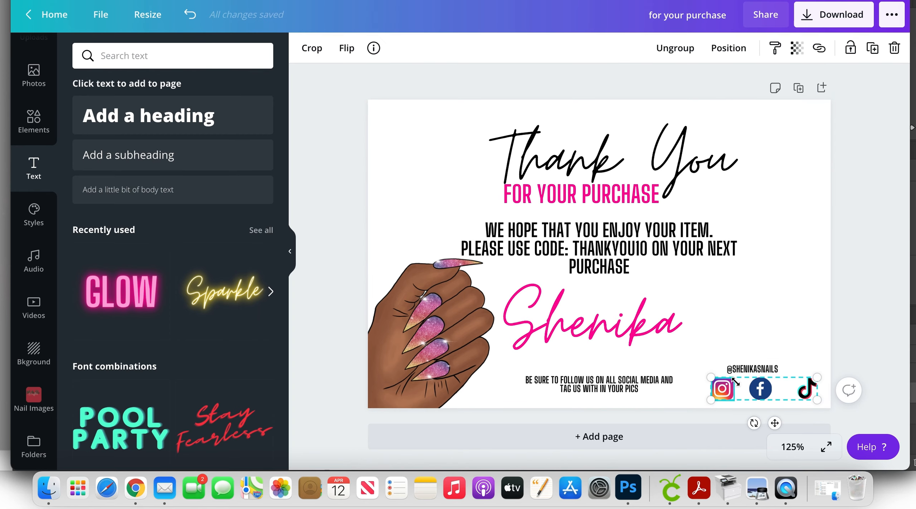
{"action": "left_click_drag", "start_coordinate": [735, 382], "coordinate": [745, 384]}
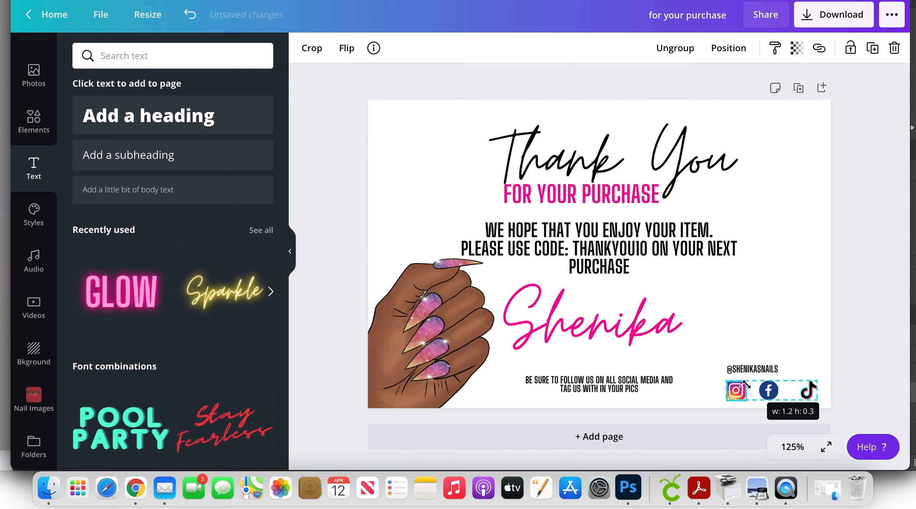
{"action": "left_click", "coordinate": [792, 295]}
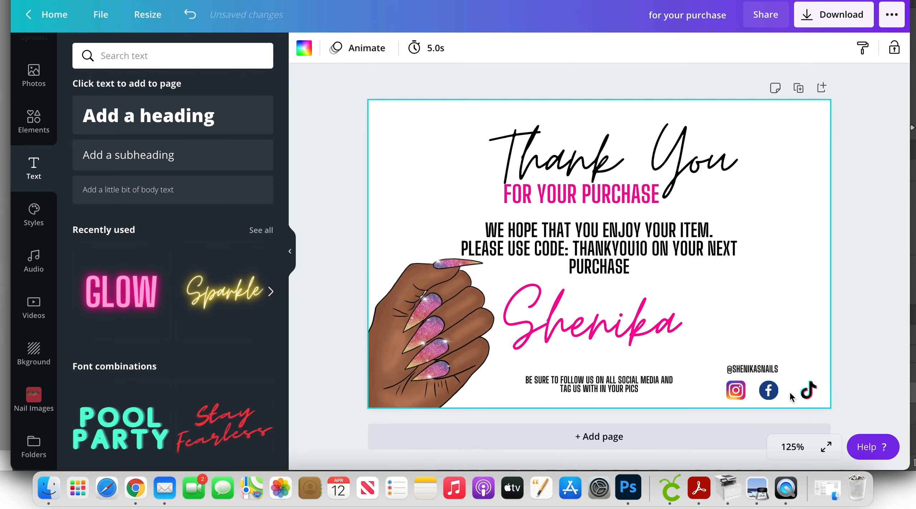
Step: Move the social icon group slightly left and up, and center the handle text above it
{"action": "left_click", "coordinate": [768, 390]}
{"action": "mouse_move", "coordinate": [768, 390]}
{"action": "left_mouse_down"}
{"action": "mouse_move", "coordinate": [751, 387]}
{"action": "mouse_move", "coordinate": [768, 391]}
{"action": "left_mouse_up"}
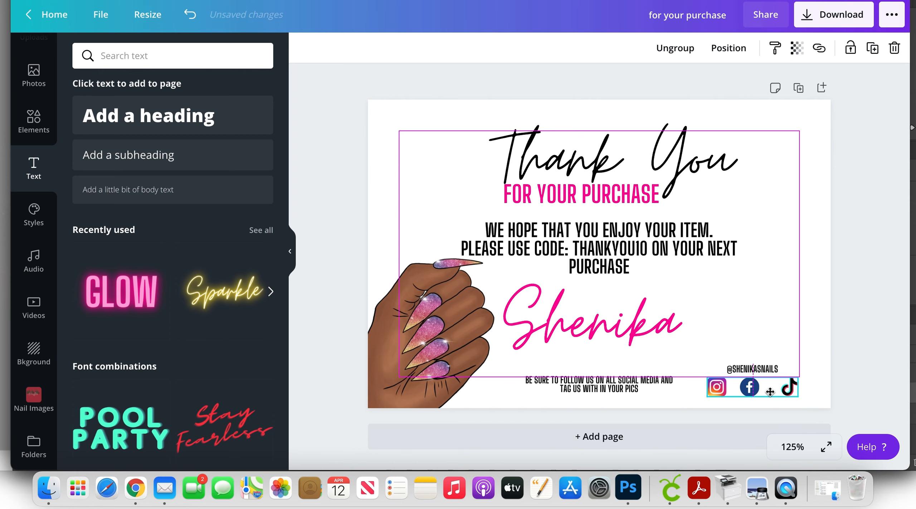
{"action": "left_click", "coordinate": [821, 309]}
{"action": "left_click", "coordinate": [760, 369]}
{"action": "left_click_drag", "start_coordinate": [756, 369], "coordinate": [751, 369]}
{"action": "left_click", "coordinate": [841, 301]}
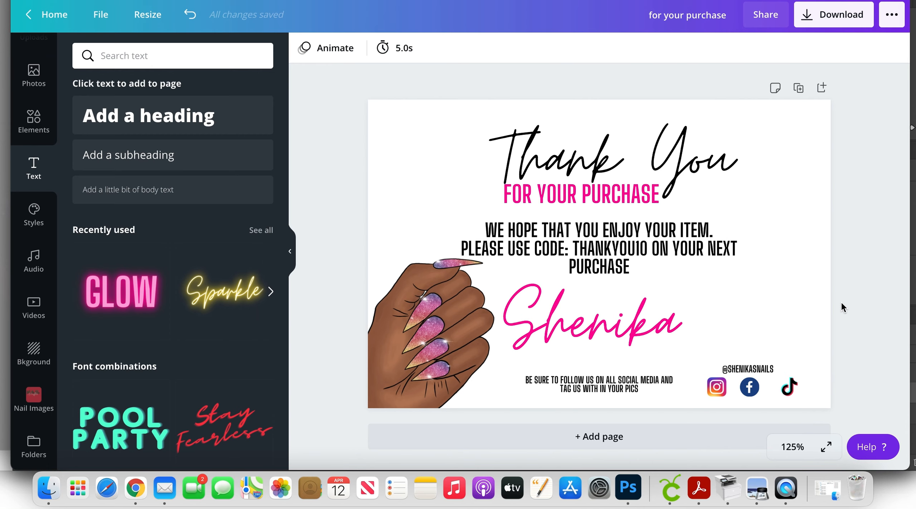
Step: Ungroup the social icons and move the TikTok and Instagram icons in close on either side of the Facebook icon
{"action": "left_click", "coordinate": [787, 387]}
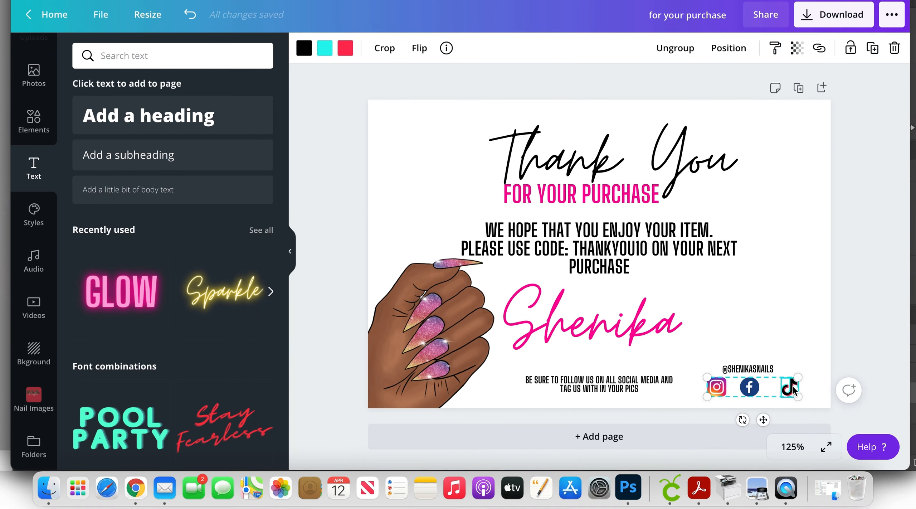
{"action": "left_click", "coordinate": [675, 47]}
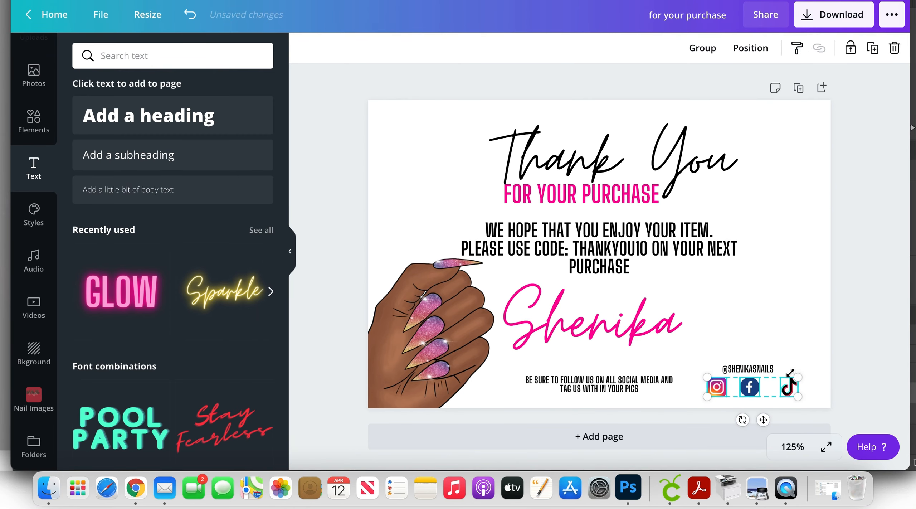
{"action": "left_click", "coordinate": [777, 332]}
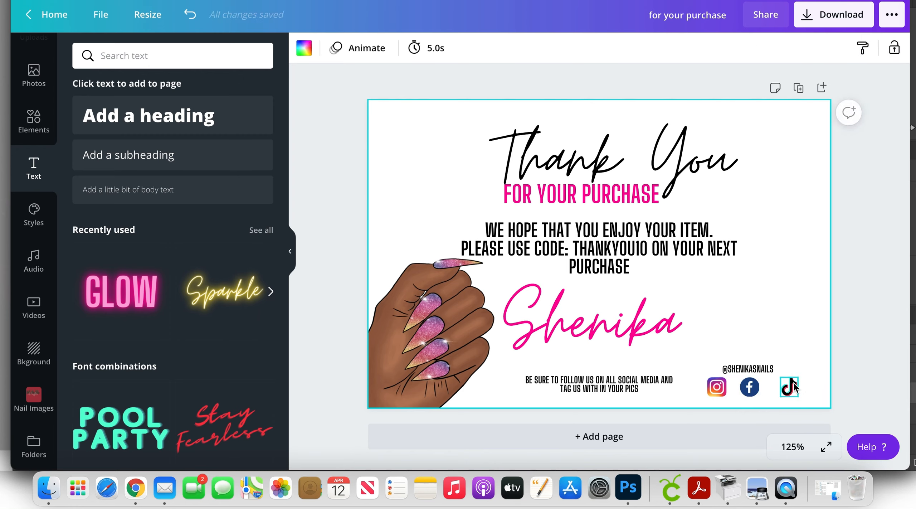
{"action": "left_click", "coordinate": [785, 387]}
{"action": "left_click_drag", "start_coordinate": [784, 387], "coordinate": [775, 385]}
{"action": "left_click", "coordinate": [718, 388]}
{"action": "left_click_drag", "start_coordinate": [719, 388], "coordinate": [728, 389]}
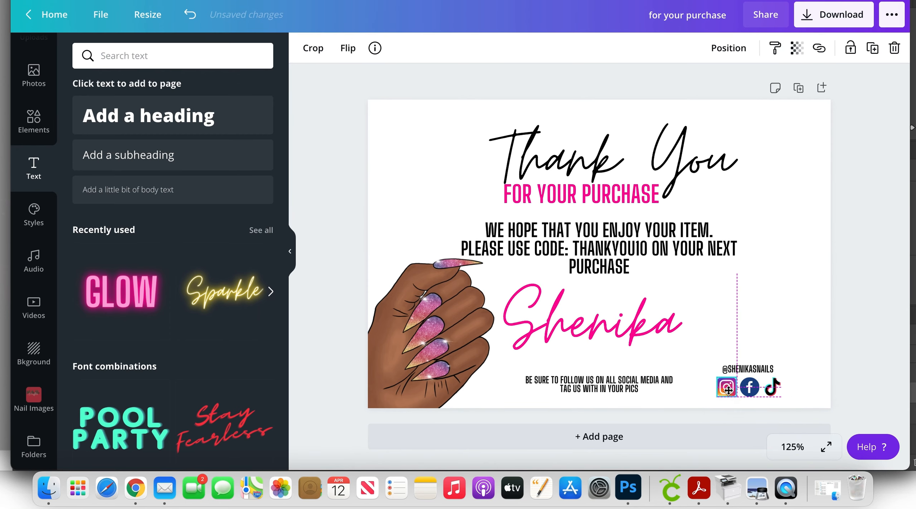
{"action": "left_click", "coordinate": [804, 285]}
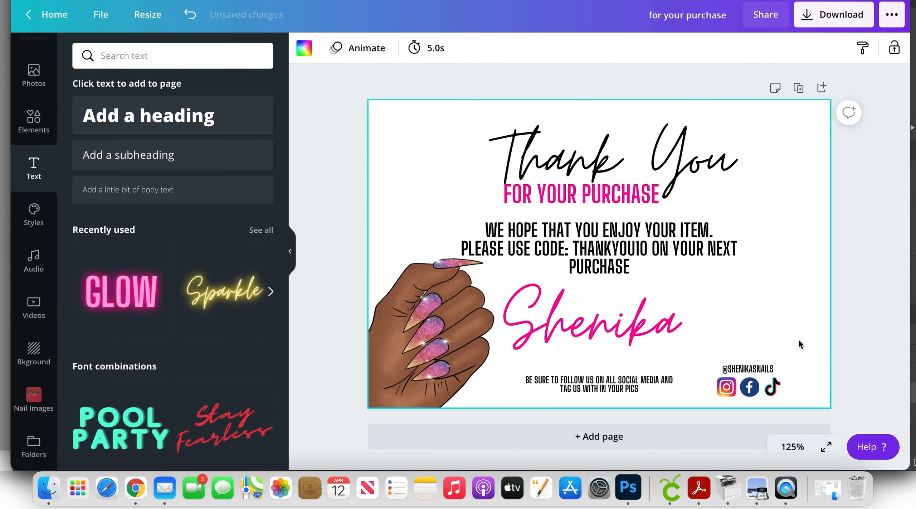
Step: Raise the handle text slightly clear of the icons and group the Instagram, Facebook and TikTok icons
{"action": "mouse_move", "coordinate": [764, 370]}
{"action": "left_mouse_down"}
{"action": "mouse_move", "coordinate": [752, 369]}
{"action": "mouse_move", "coordinate": [753, 359]}
{"action": "left_mouse_up"}
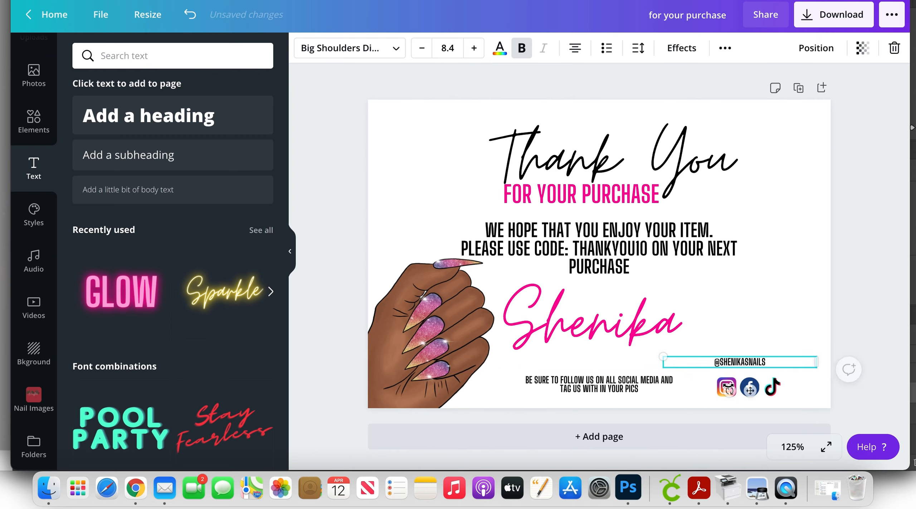
{"action": "left_click", "coordinate": [817, 392]}
{"action": "left_click", "coordinate": [772, 386]}
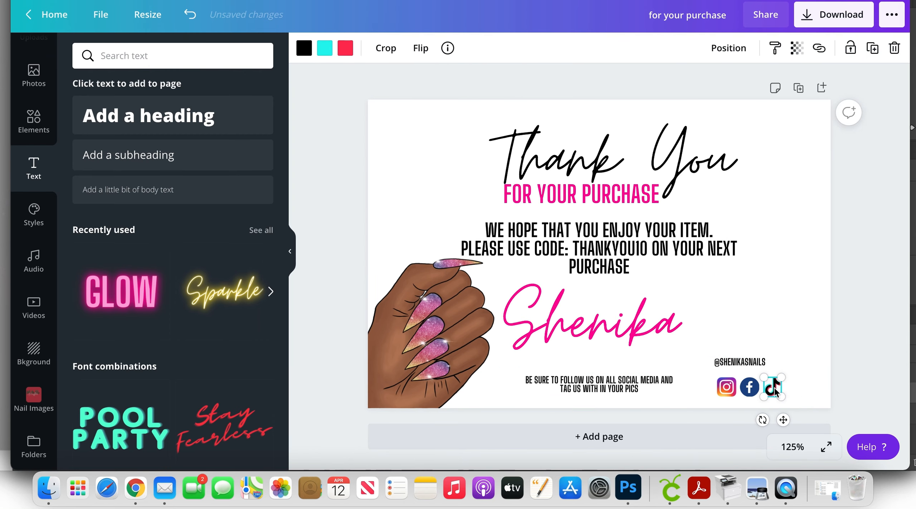
{"action": "left_click", "coordinate": [748, 387], "text": "shift"}
{"action": "left_click", "coordinate": [728, 387], "text": "shift"}
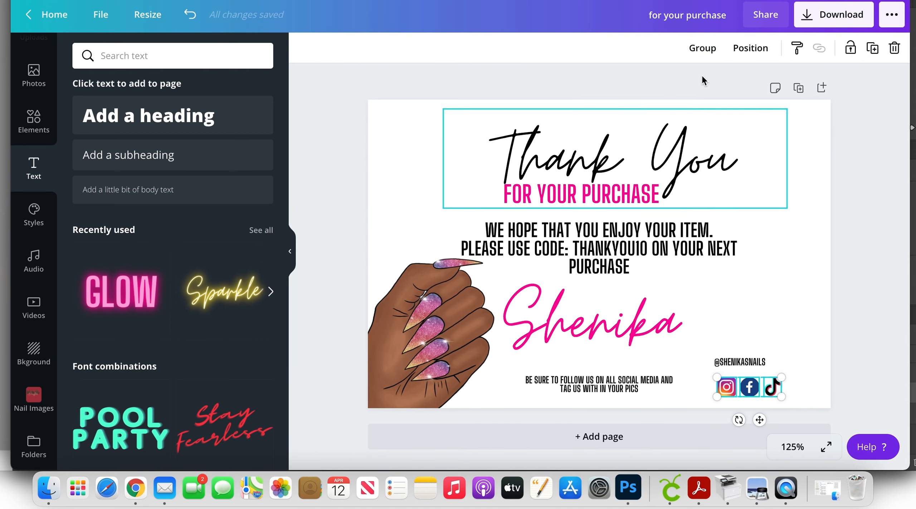
{"action": "left_click", "coordinate": [702, 48]}
Step: Move the icon group right toward the card's lower-right corner and center the handle text just above it
{"action": "left_click_drag", "start_coordinate": [755, 387], "coordinate": [777, 387]}
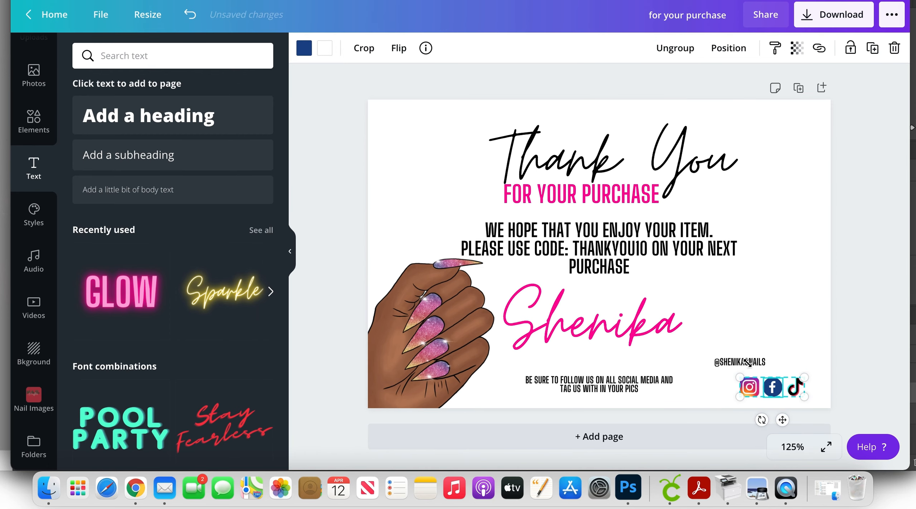
{"action": "left_click", "coordinate": [749, 338]}
{"action": "left_click_drag", "start_coordinate": [737, 361], "coordinate": [770, 367]}
{"action": "left_click", "coordinate": [782, 272]}
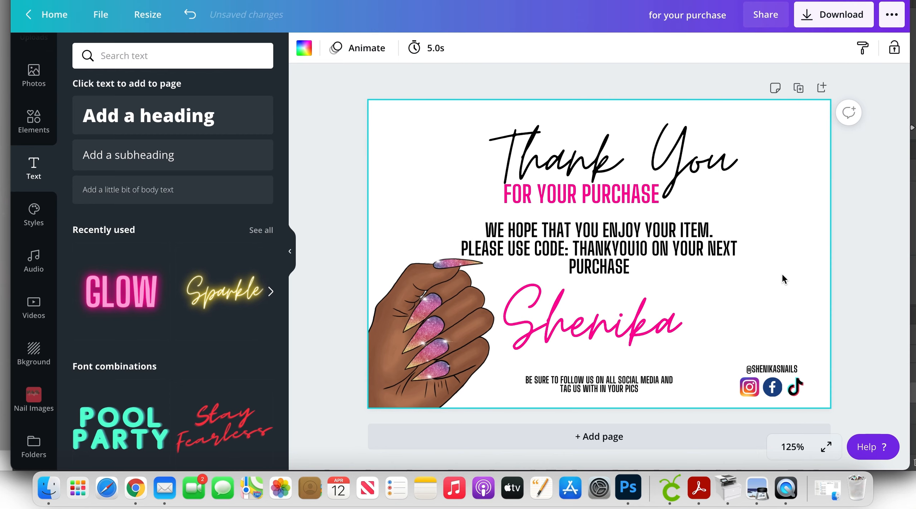
Step: Shift the sender's name slightly right so it is centered under the "Thank You" text
{"action": "left_click", "coordinate": [569, 313]}
{"action": "left_click_drag", "start_coordinate": [580, 312], "coordinate": [580, 315]}
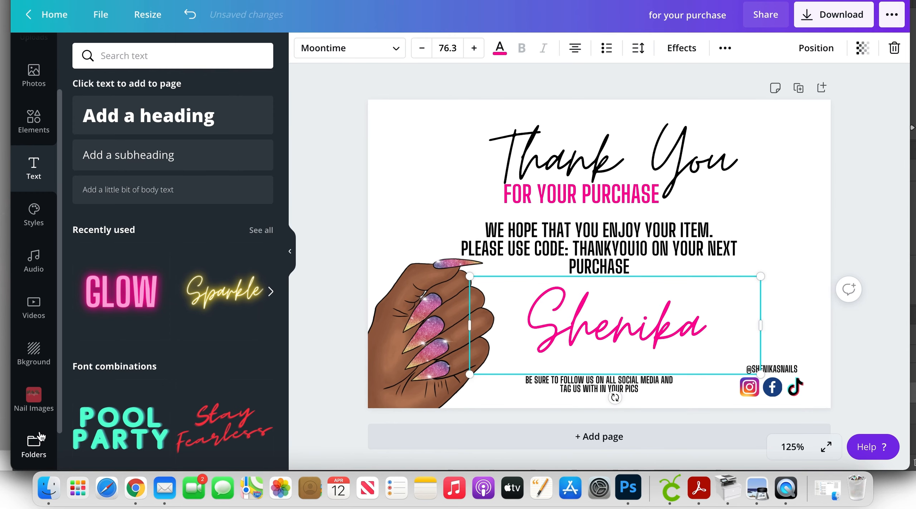
Step: Add the leopard-print "Nail Hustler" logo with black script from the Nail Images folder to the card
{"action": "left_click", "coordinate": [39, 407]}
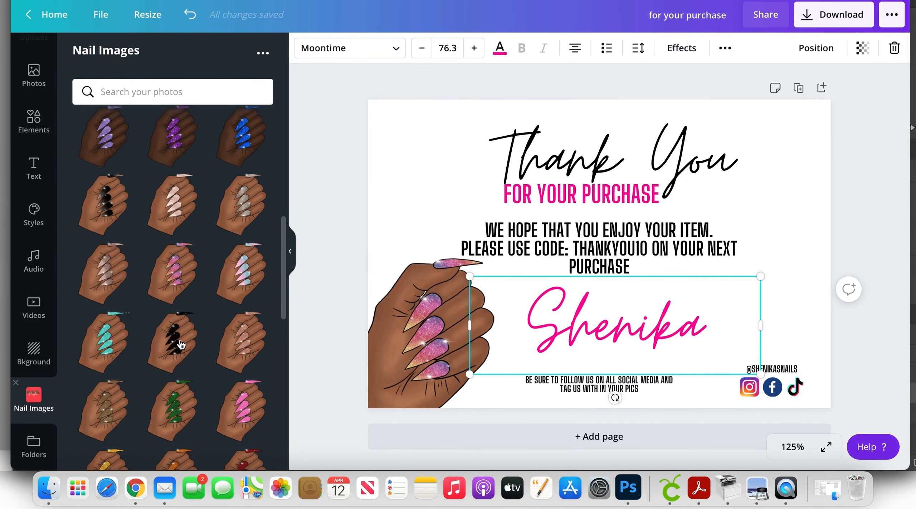
{"action": "scroll", "coordinate": [178, 343], "scroll_direction": "down", "scroll_amount": 5}
{"action": "scroll", "coordinate": [180, 344], "scroll_direction": "down", "scroll_amount": 5}
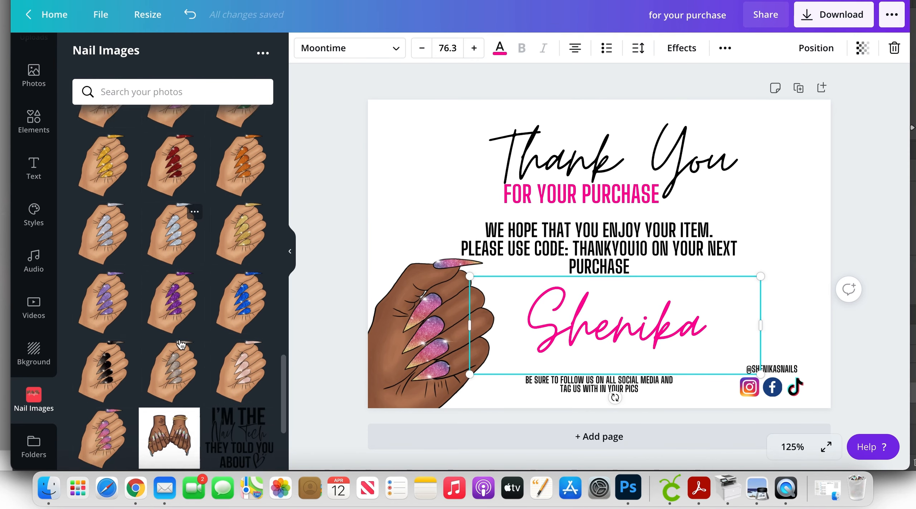
{"action": "scroll", "coordinate": [180, 345], "scroll_direction": "down", "scroll_amount": 4}
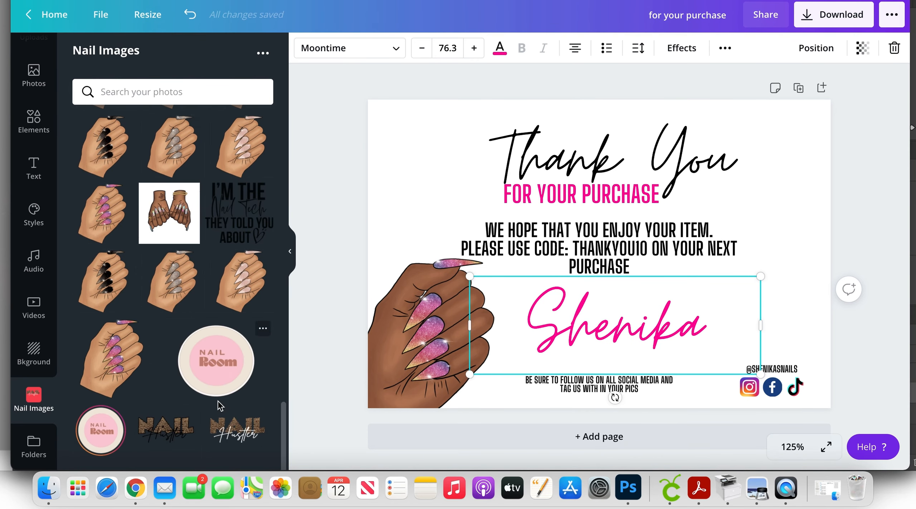
{"action": "left_click", "coordinate": [183, 434]}
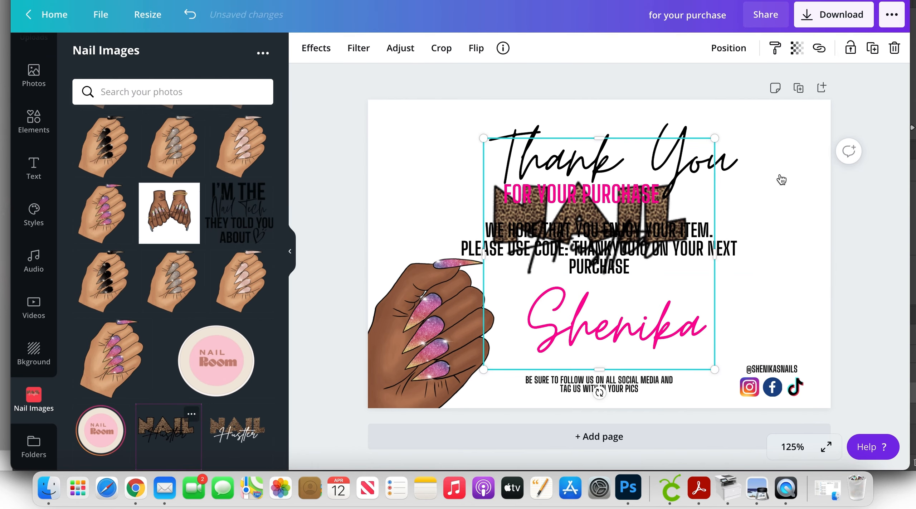
{"action": "left_click_drag", "start_coordinate": [713, 372], "coordinate": [564, 192]}
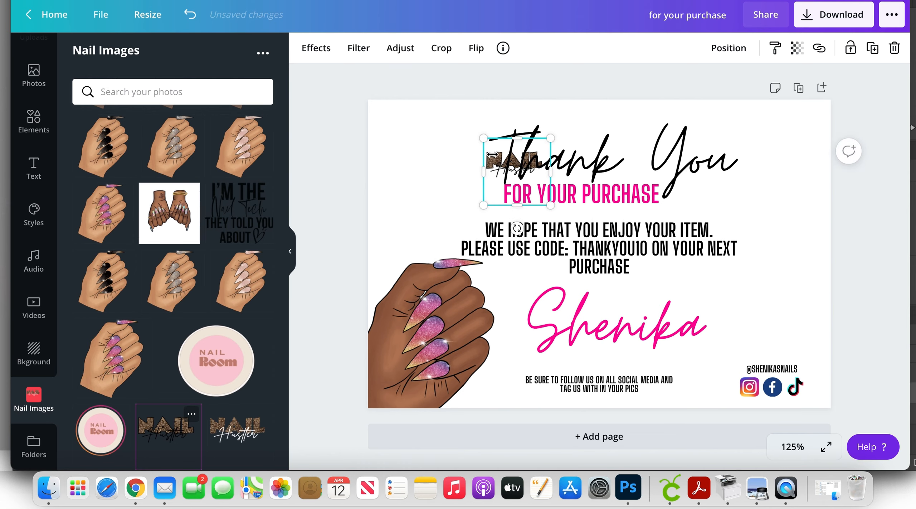
{"action": "left_click", "coordinate": [451, 158]}
{"action": "left_click", "coordinate": [422, 184]}
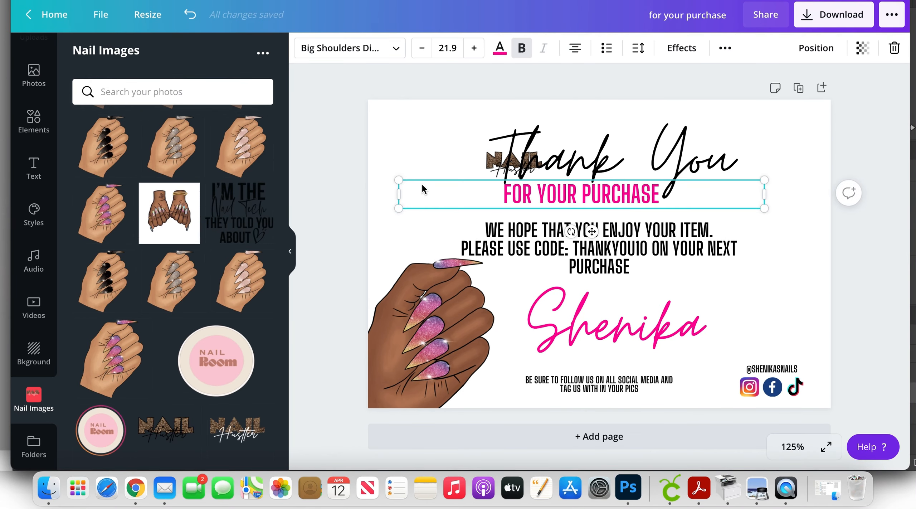
{"action": "left_click", "coordinate": [598, 82]}
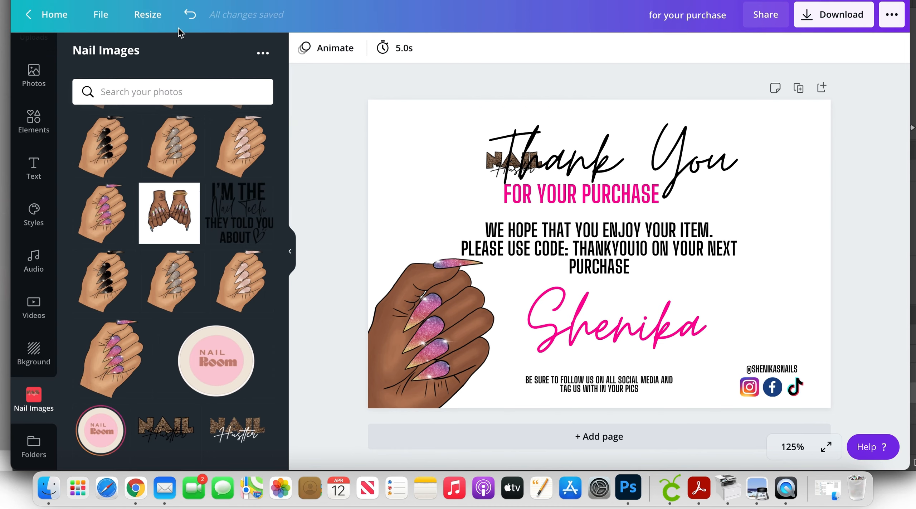
{"action": "left_click", "coordinate": [189, 15]}
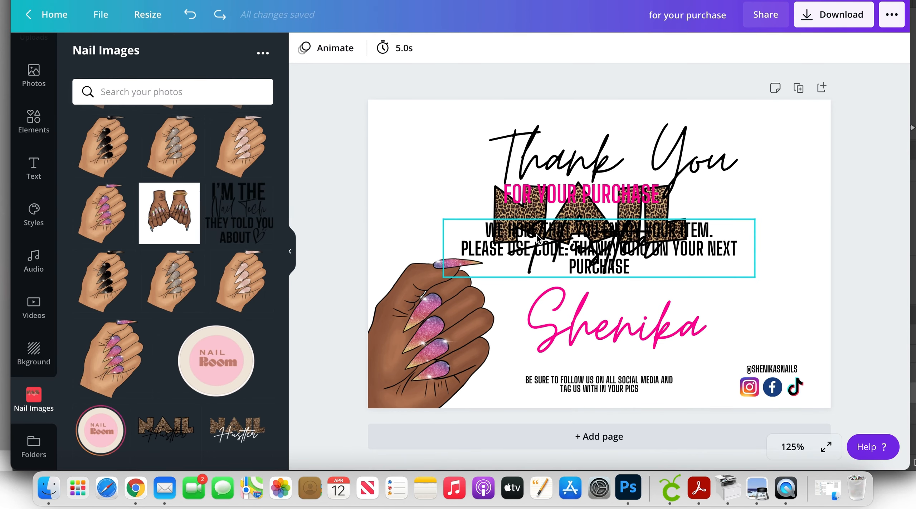
Step: Move the "Nail Hustler" logo to the card's upper-left area and shrink it to fit beside "Thank You"
{"action": "left_click", "coordinate": [502, 206]}
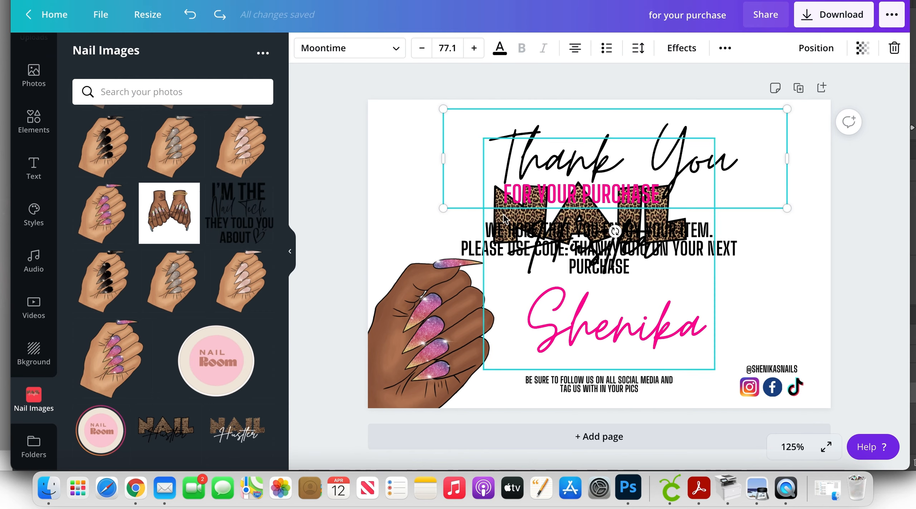
{"action": "left_click", "coordinate": [503, 214]}
{"action": "left_click_drag", "start_coordinate": [473, 217], "coordinate": [373, 199]}
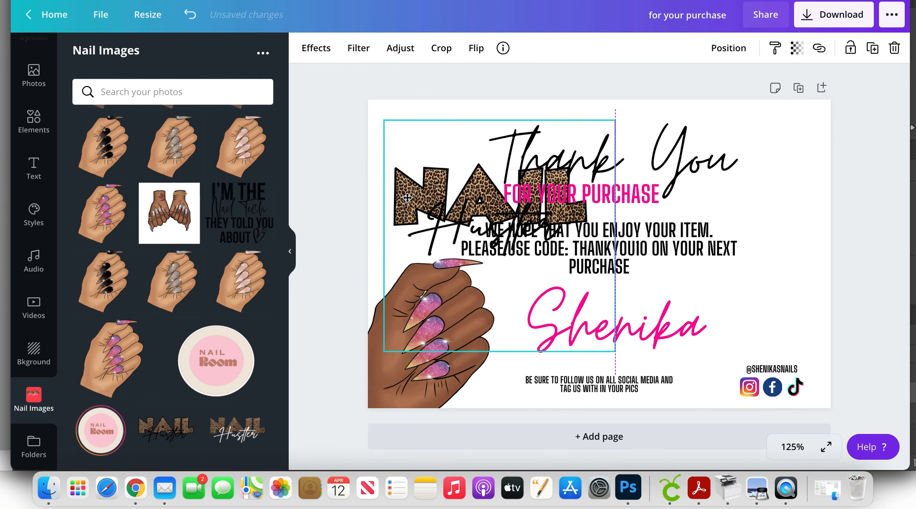
{"action": "left_click_drag", "start_coordinate": [613, 351], "coordinate": [492, 228]}
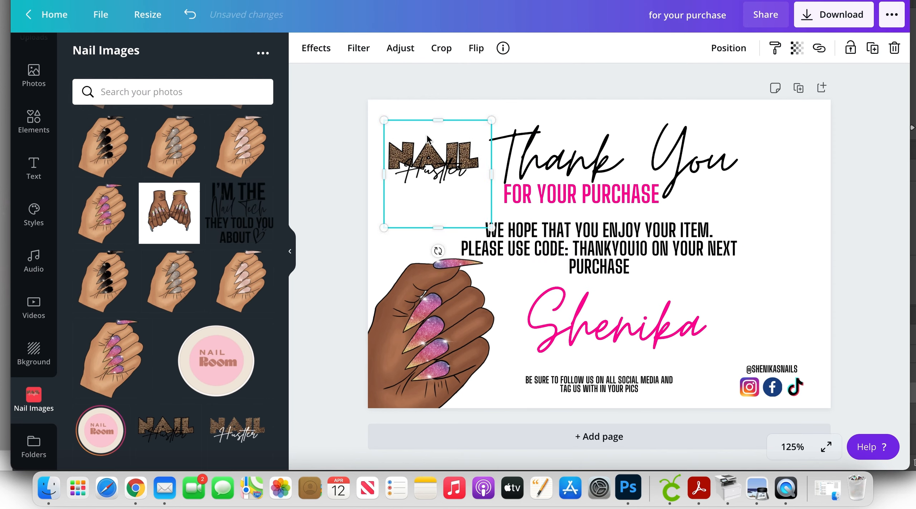
Step: Place the "Nail Hustler" logo in the card's upper-right corner, shrunk further to clear the end of "Thank You"
{"action": "left_click_drag", "start_coordinate": [426, 152], "coordinate": [770, 130]}
{"action": "left_click_drag", "start_coordinate": [739, 175], "coordinate": [755, 176]}
{"action": "left_click_drag", "start_coordinate": [805, 127], "coordinate": [795, 135]}
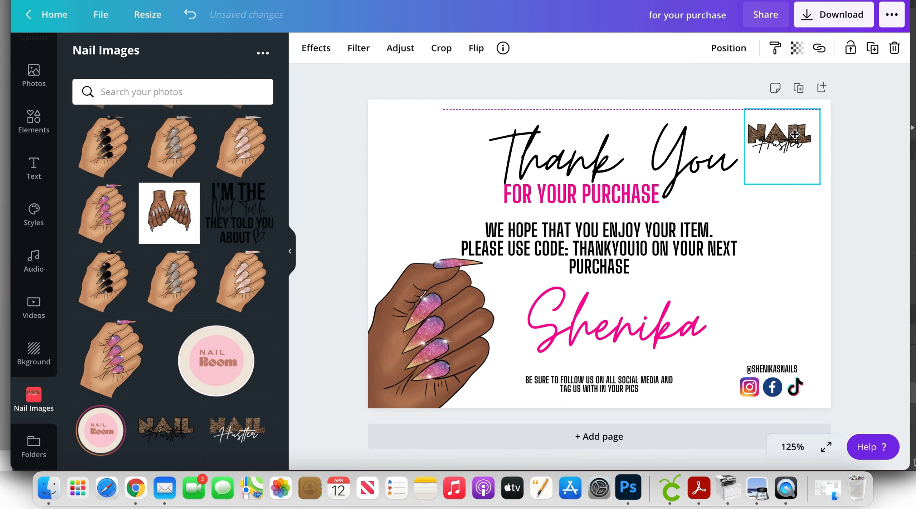
{"action": "left_click", "coordinate": [874, 191]}
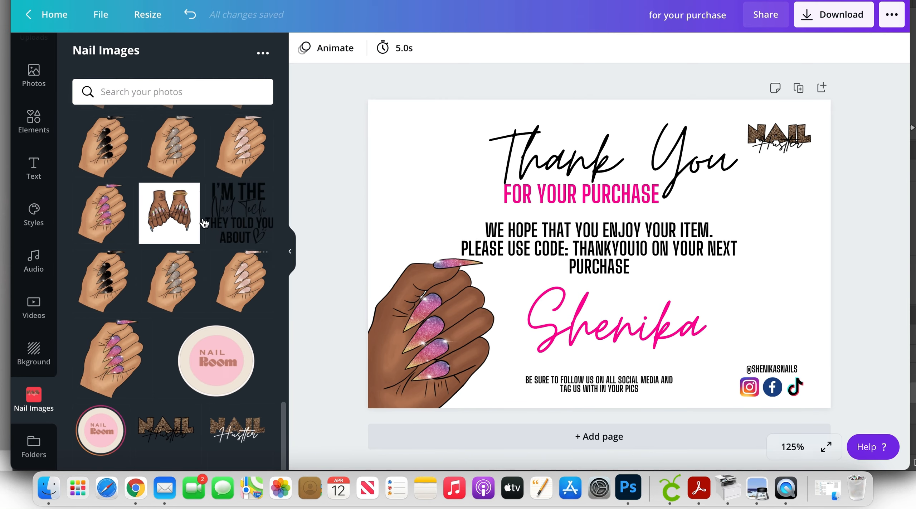
{"action": "scroll", "coordinate": [204, 222], "scroll_direction": "up", "scroll_amount": 3}
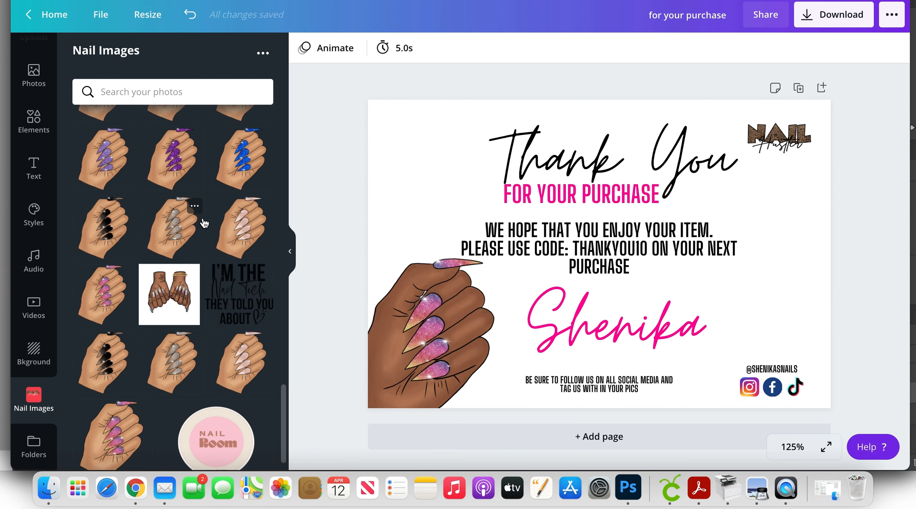
{"action": "scroll", "coordinate": [204, 223], "scroll_direction": "up", "scroll_amount": 6}
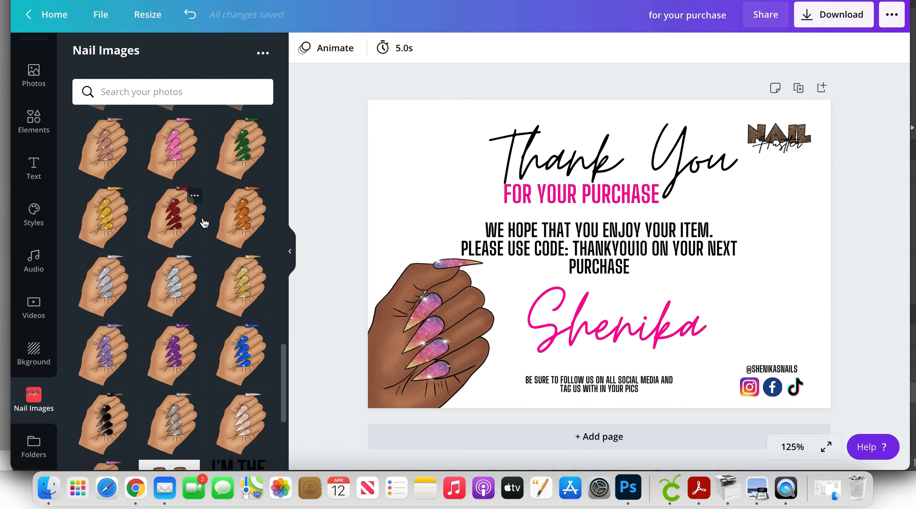
{"action": "scroll", "coordinate": [204, 223], "scroll_direction": "up", "scroll_amount": 10}
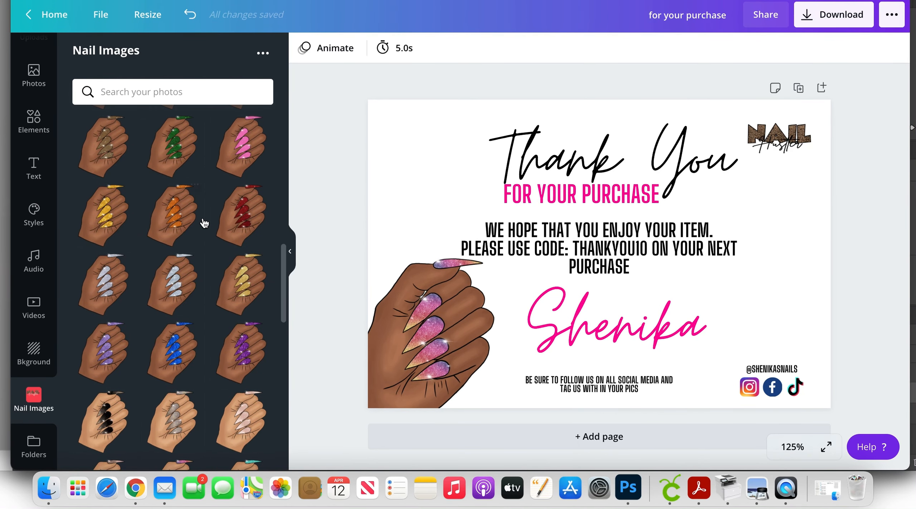
{"action": "scroll", "coordinate": [204, 223], "scroll_direction": "up", "scroll_amount": 10}
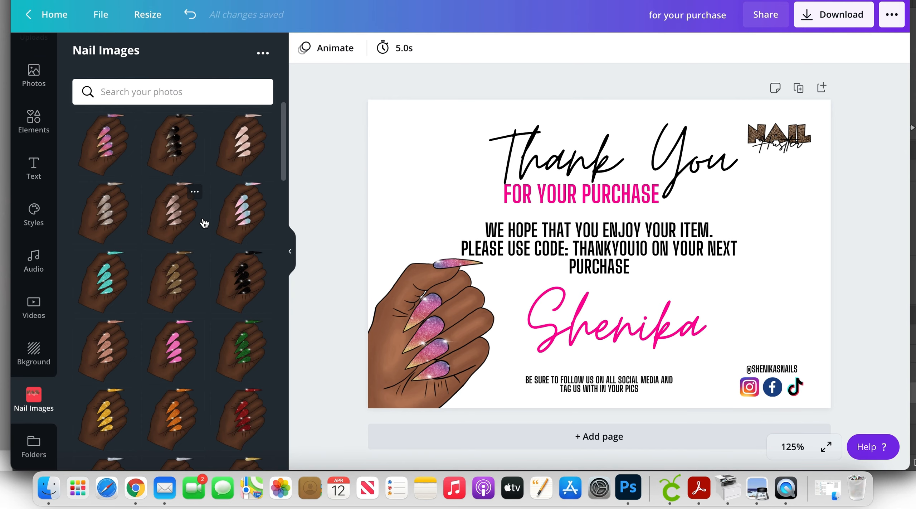
{"action": "scroll", "coordinate": [204, 223], "scroll_direction": "down", "scroll_amount": 10}
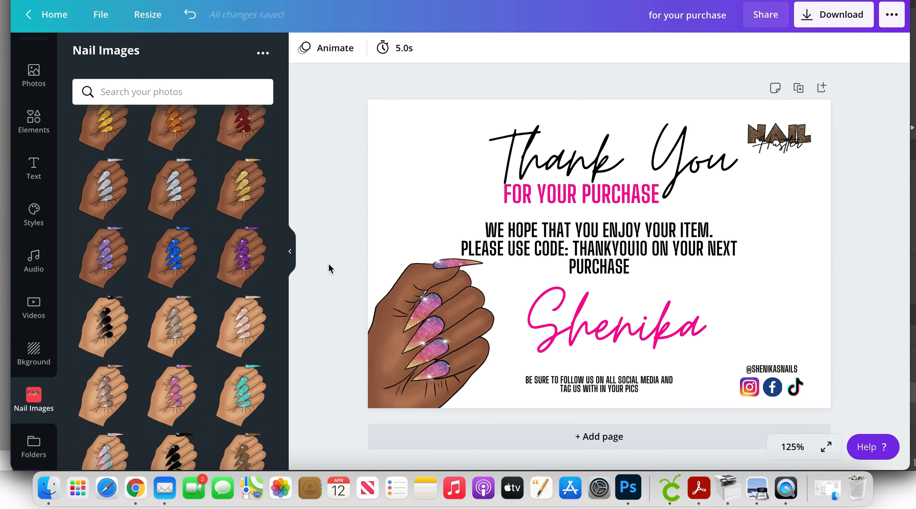